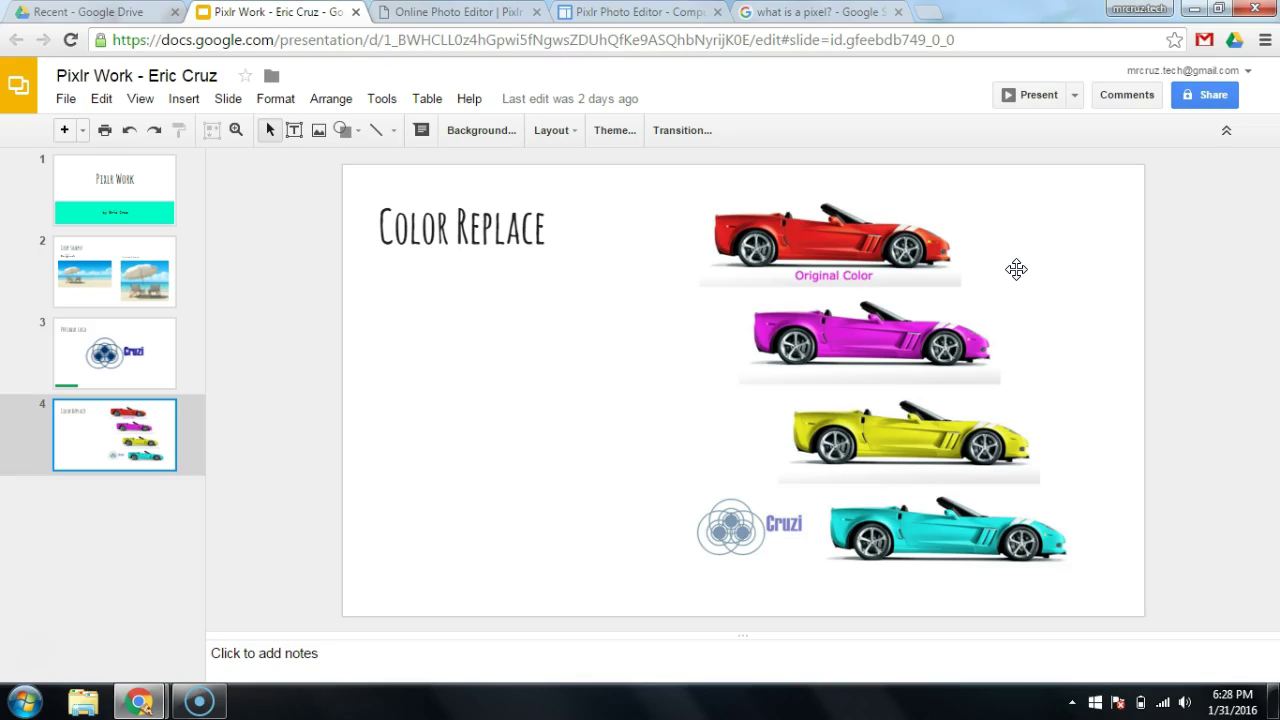
Step: Review the Color Replace slide with the red car and its magenta, yellow and cyan versions
left_click(1000, 177)
Step: In a new tab, search Google Images for 'red corvette'
left_click(940, 16)
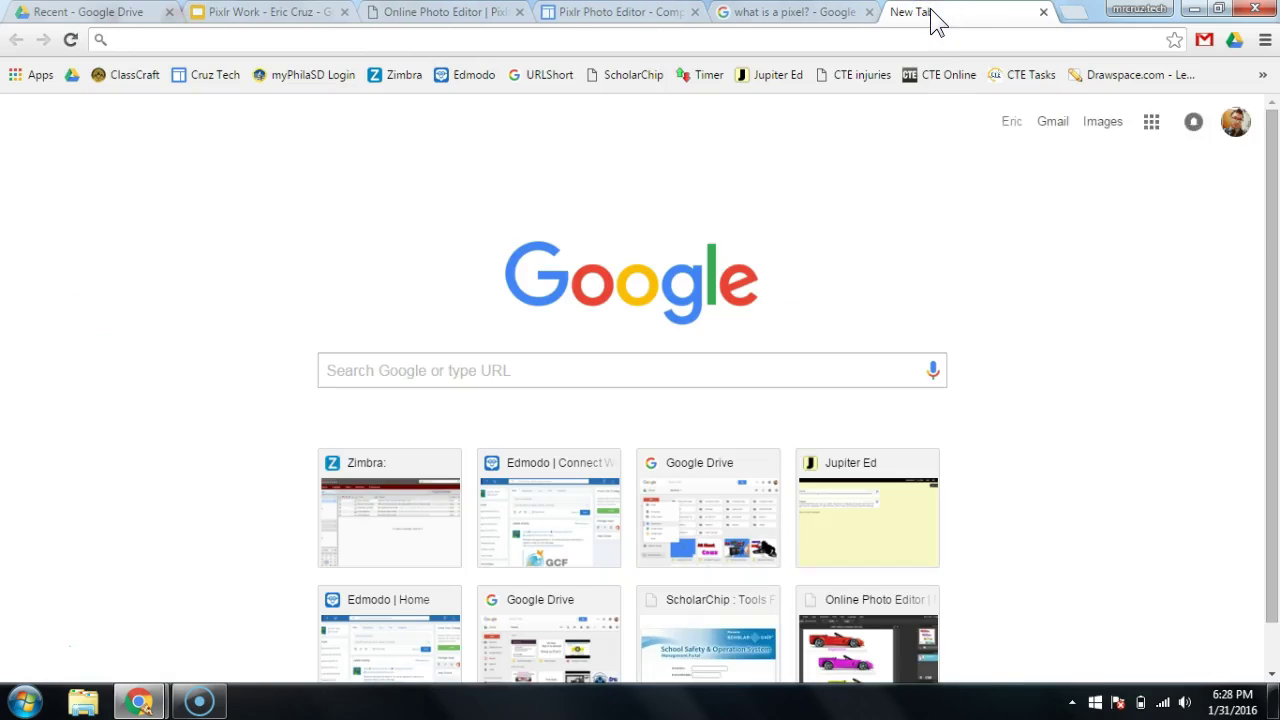
type("red corvette")
key("Return")
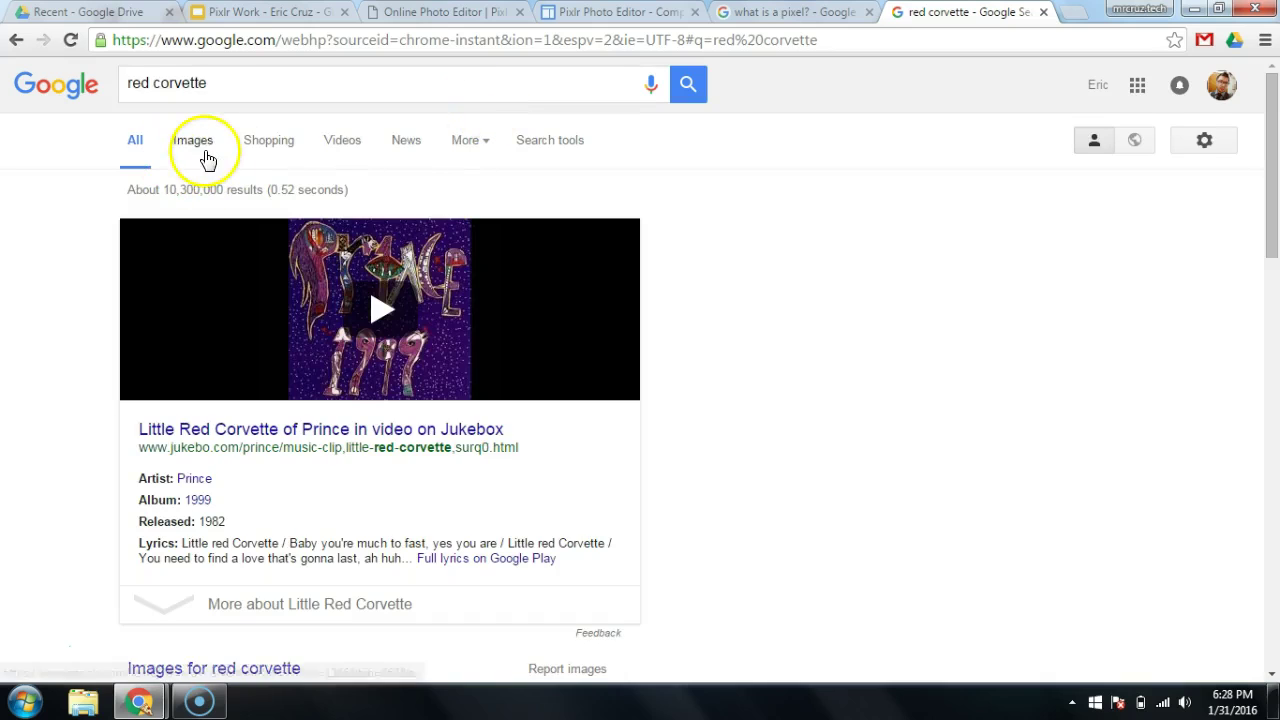
left_click(204, 150)
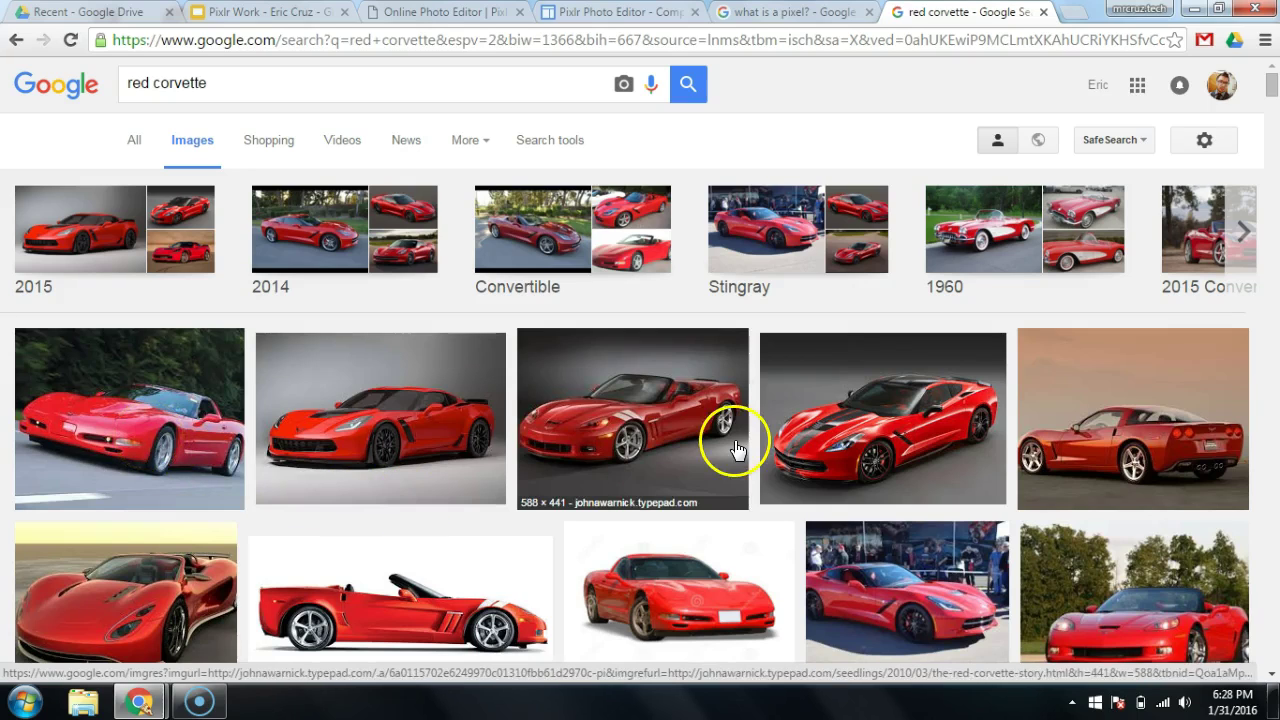
scroll(736, 454, "down", 10)
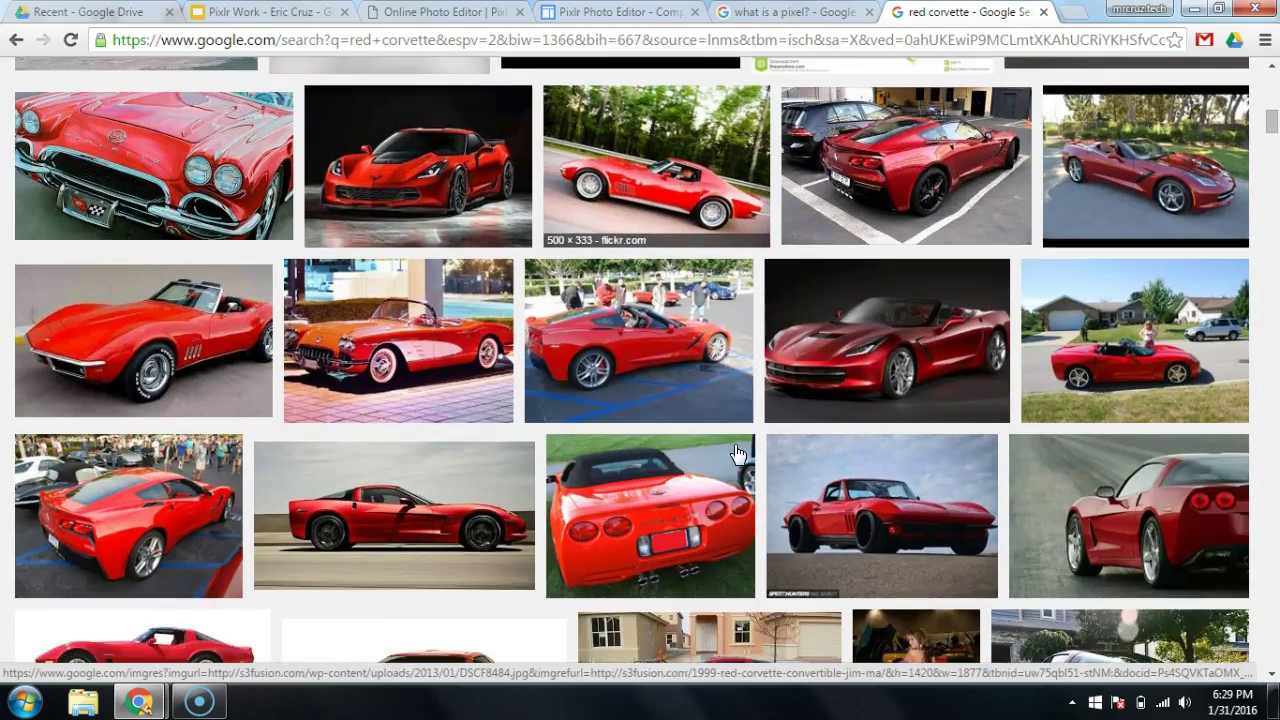
scroll(736, 454, "up", 10)
Step: Change the search to 'yellow car' and preview the yellow Nissan FAIRLADY Z wallpaper
left_click(165, 83)
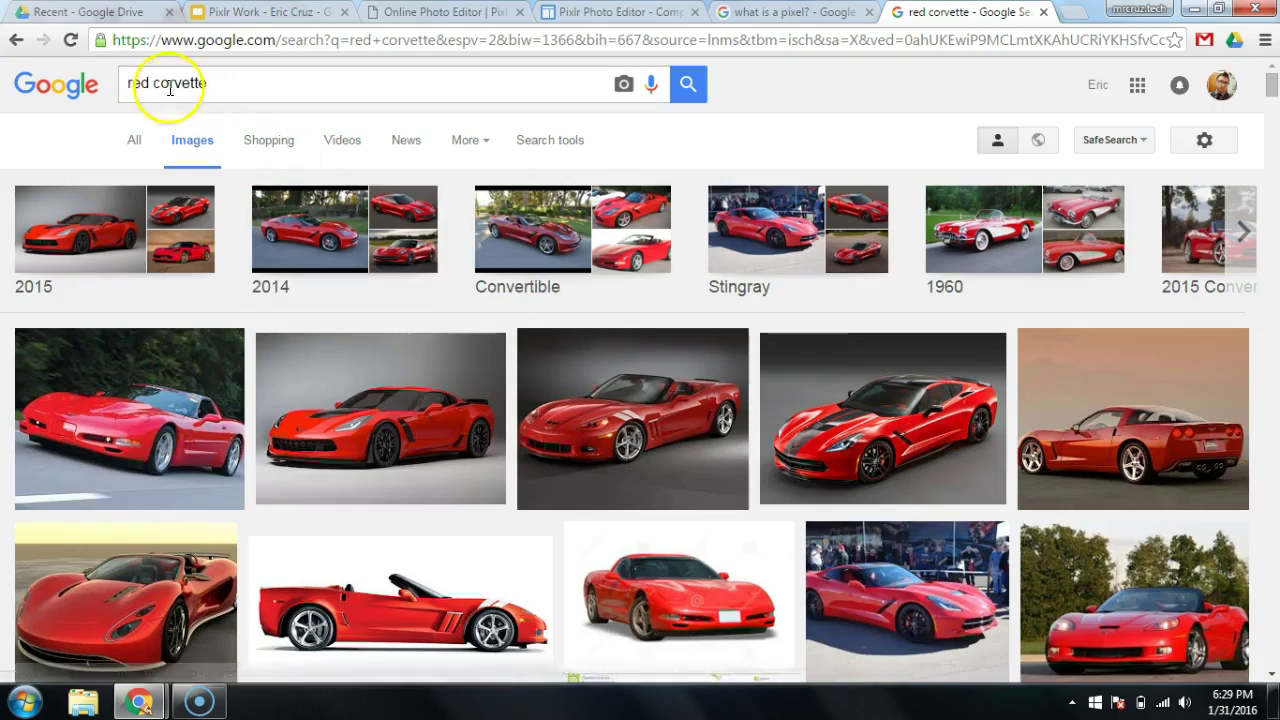
triple_click(161, 83)
type("ye")
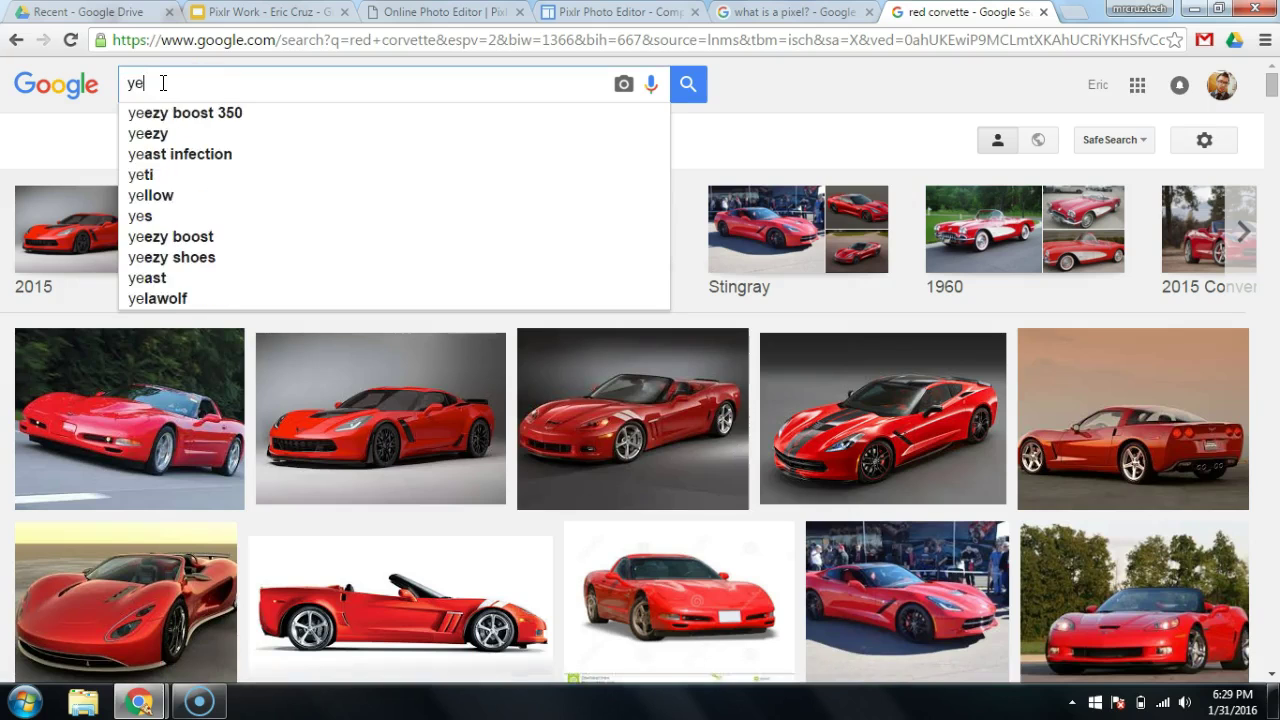
type("llow car")
key("Return")
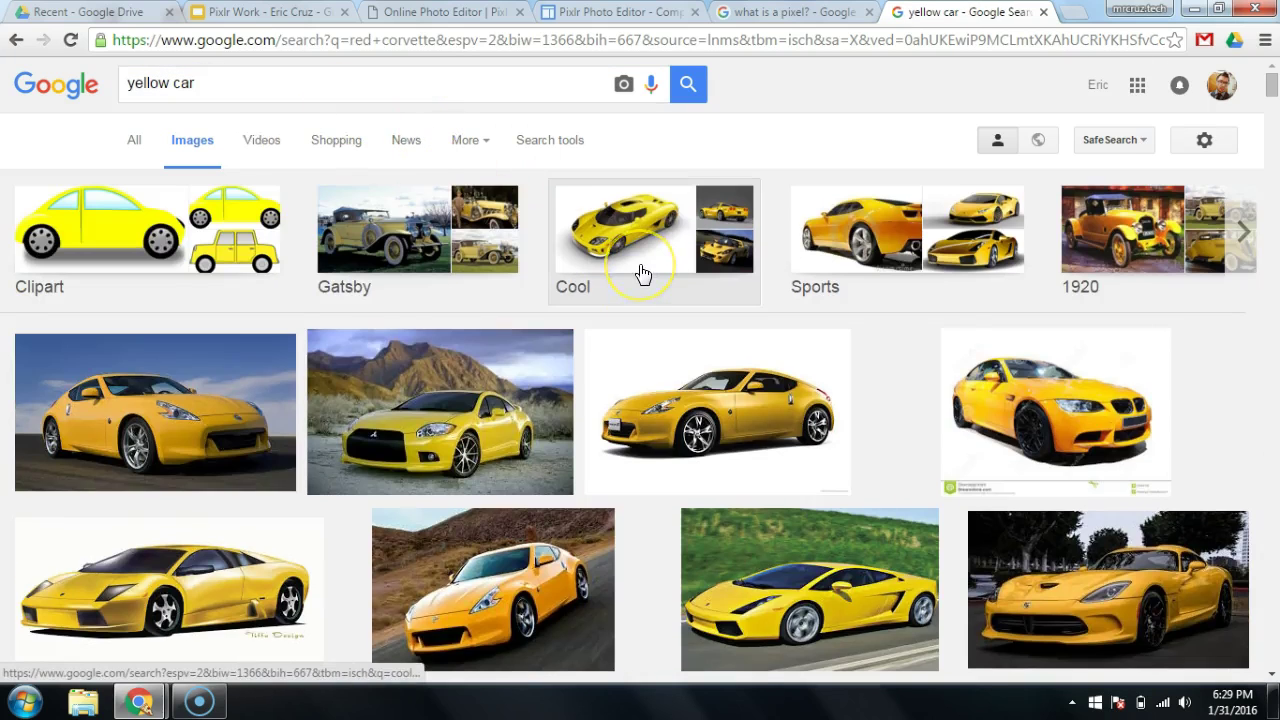
scroll(643, 274, "down", 4)
scroll(643, 274, "down", 3)
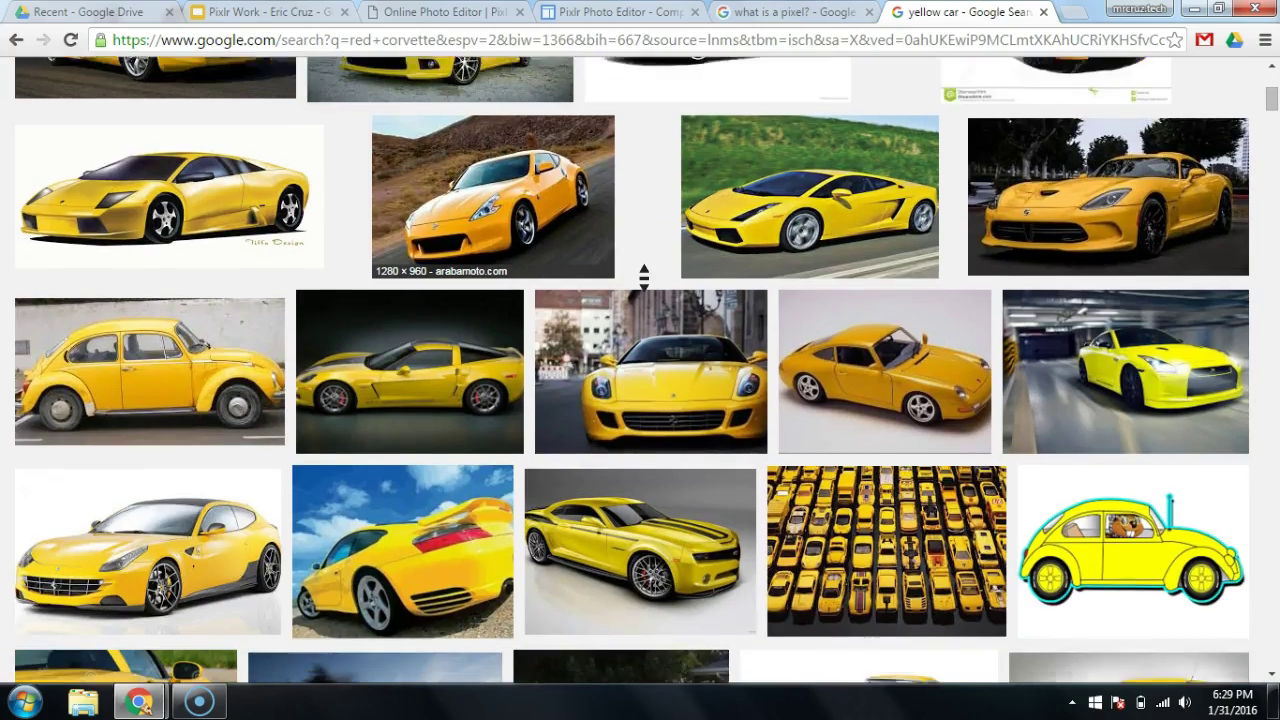
scroll(643, 274, "down", 1)
scroll(643, 274, "down", 2)
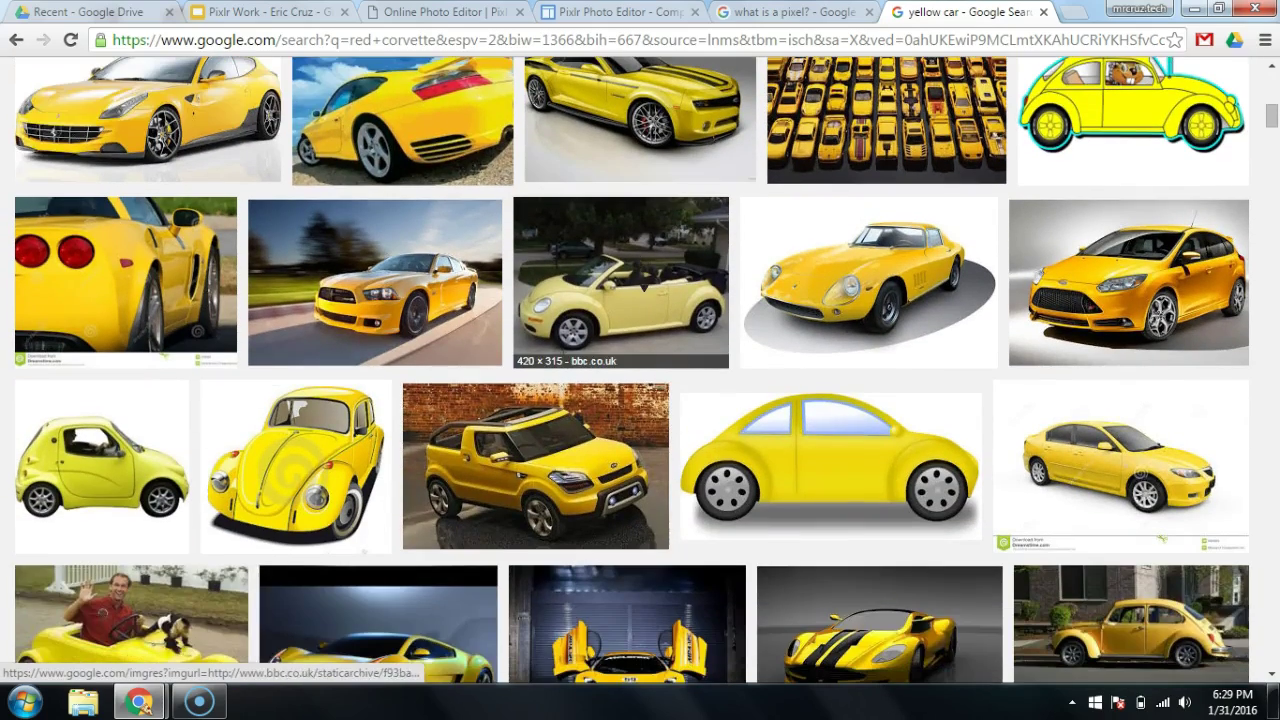
scroll(423, 294, "up", 10)
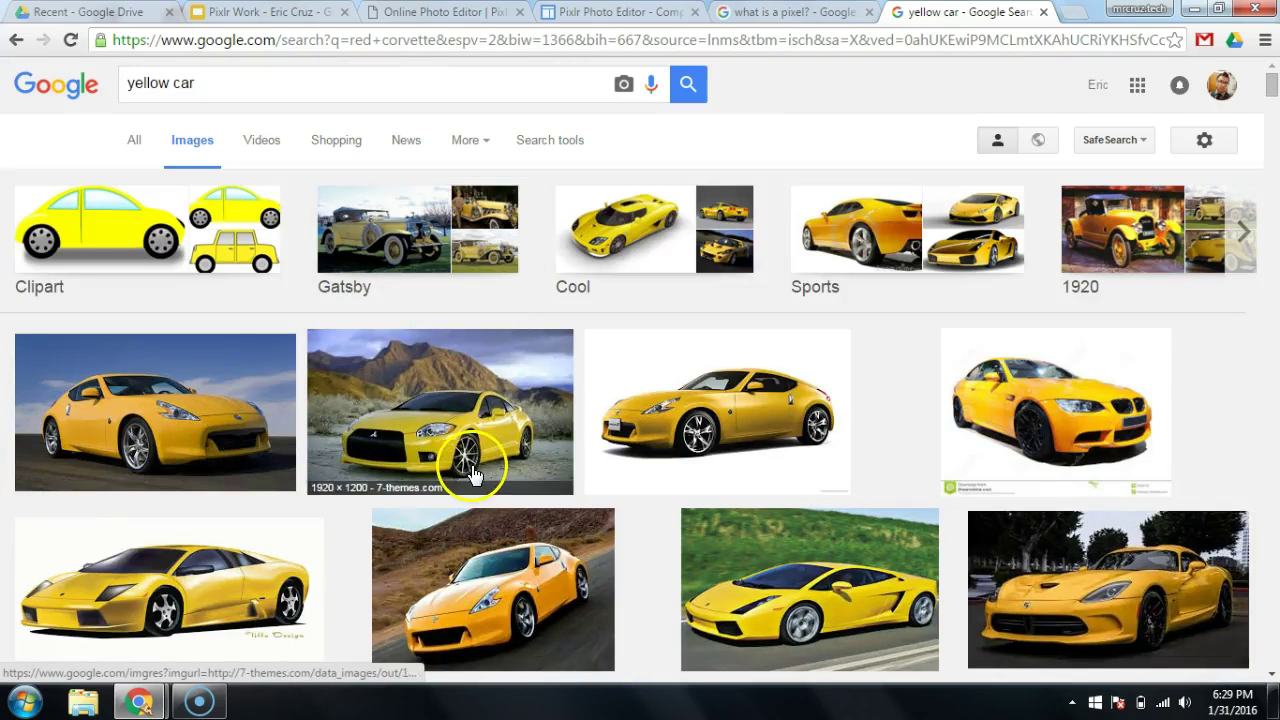
left_click(716, 420)
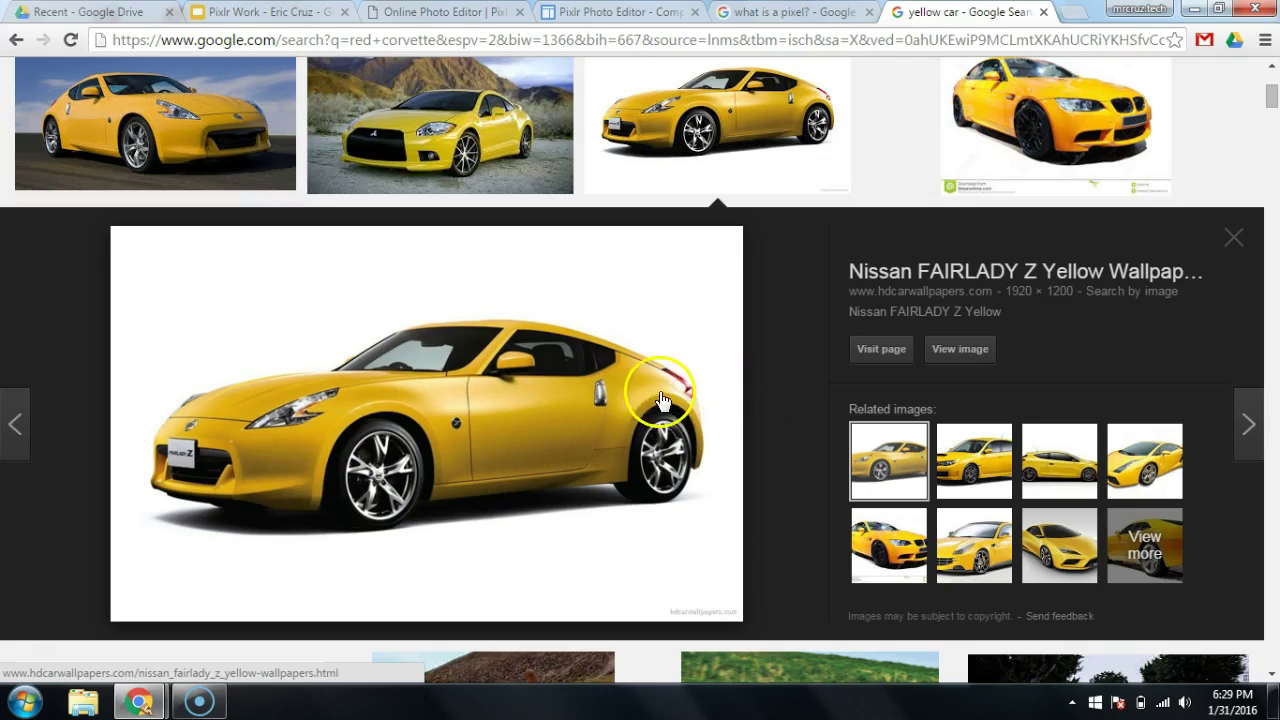
Step: Open the full-size Nissan image and copy its web address
left_click(954, 366)
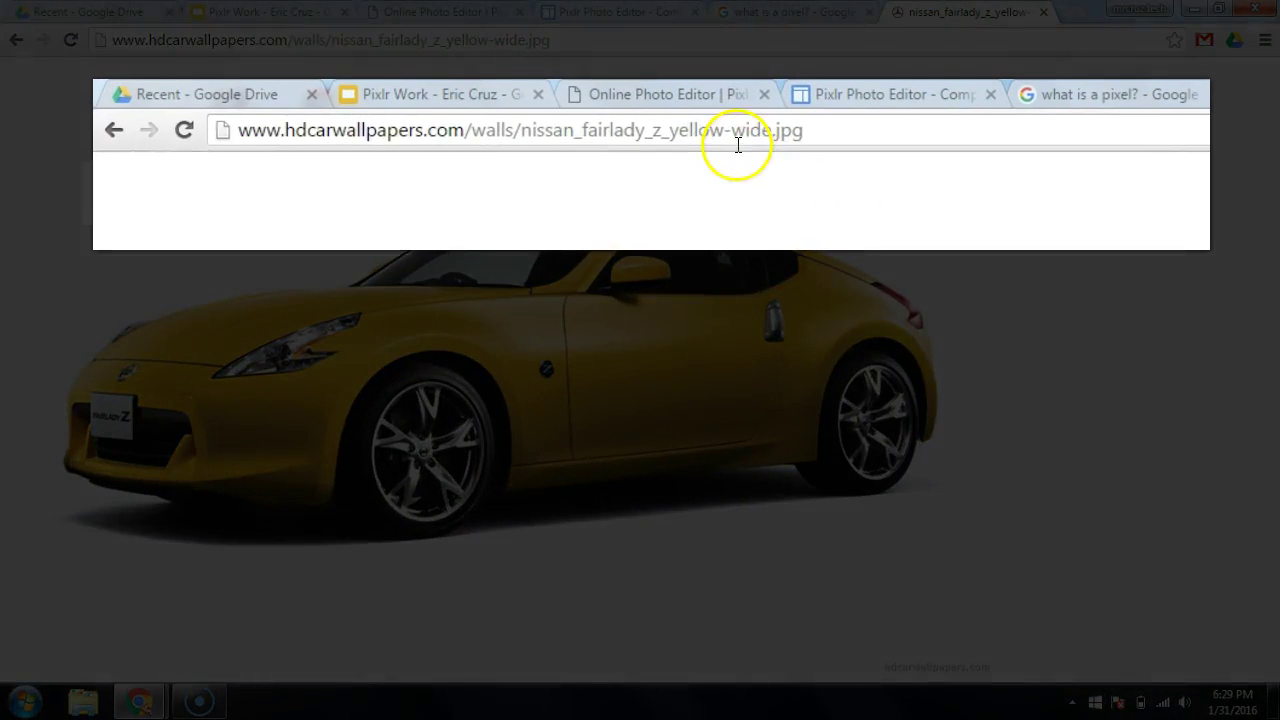
left_click(738, 145)
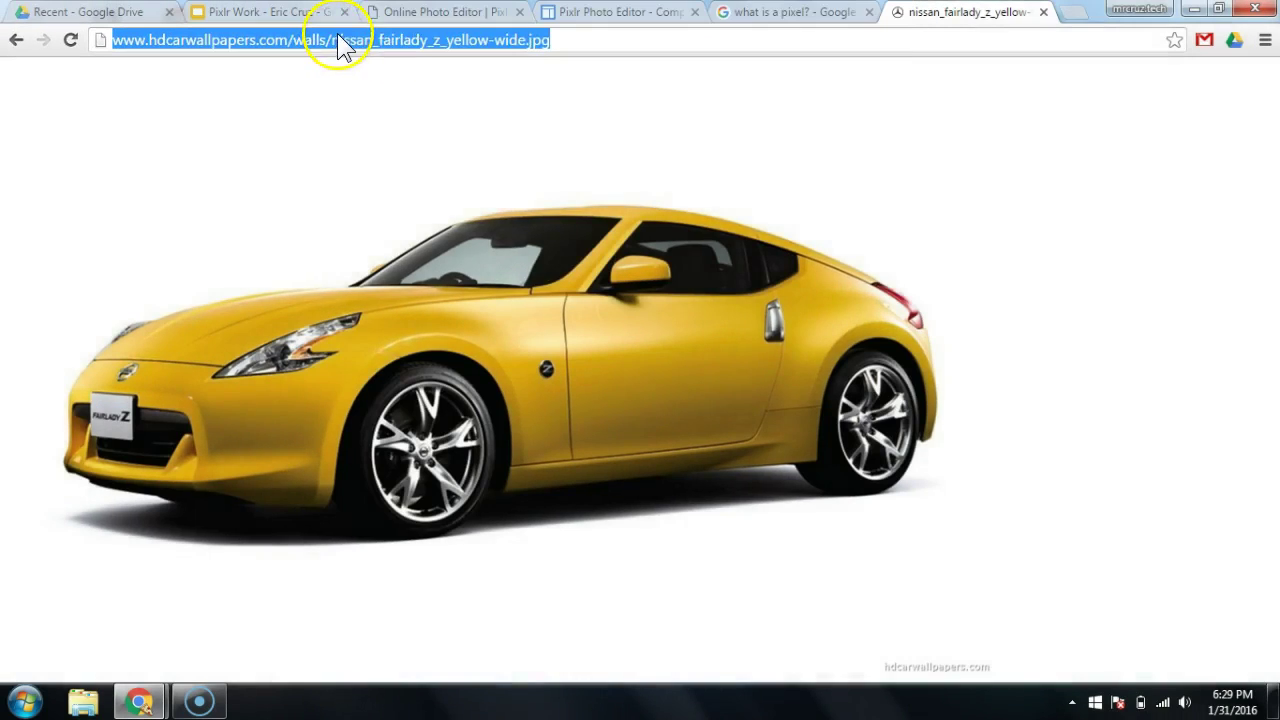
right_click(338, 36)
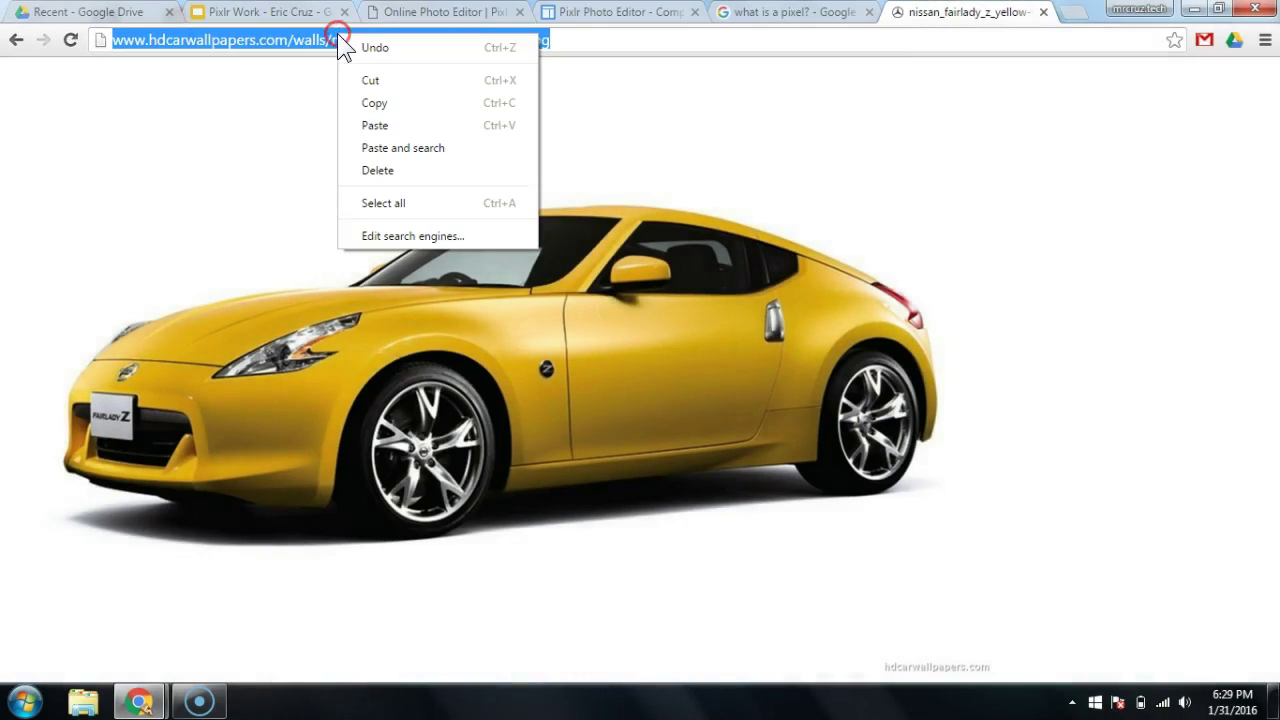
left_click(378, 102)
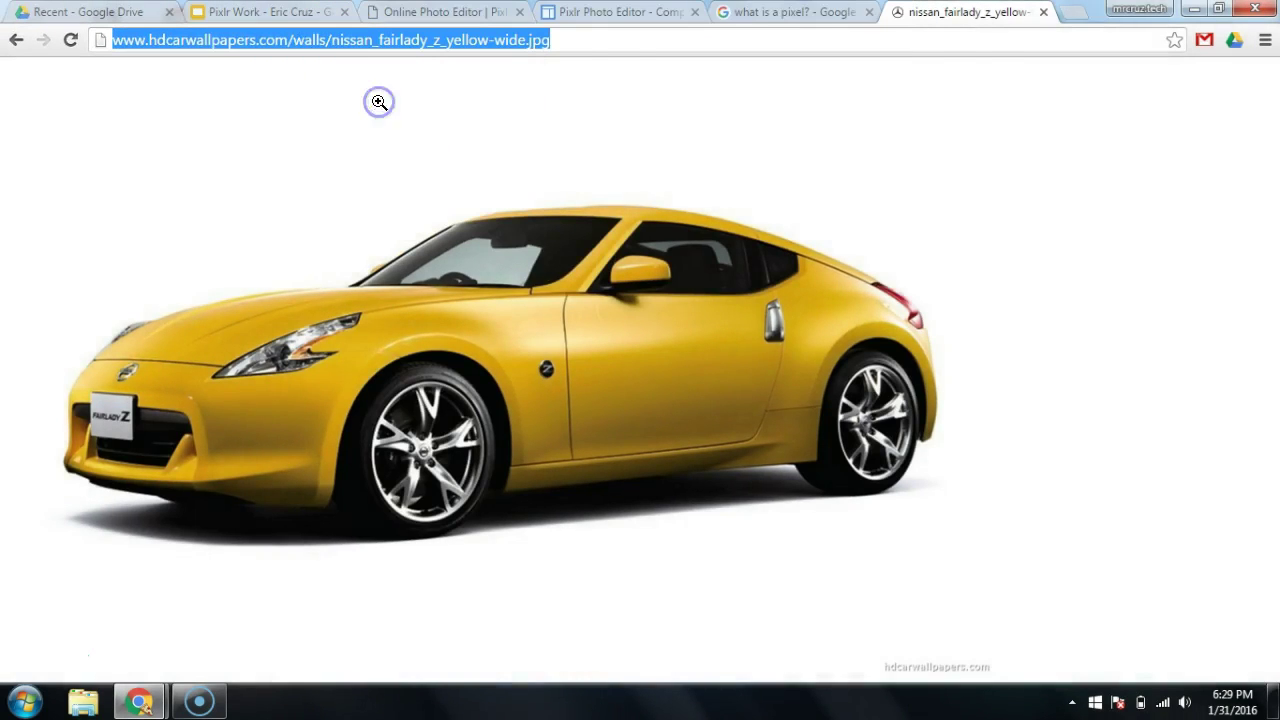
Step: Load pixlr.com/editor in a new browser tab
left_click(1076, 20)
type("pixlr")
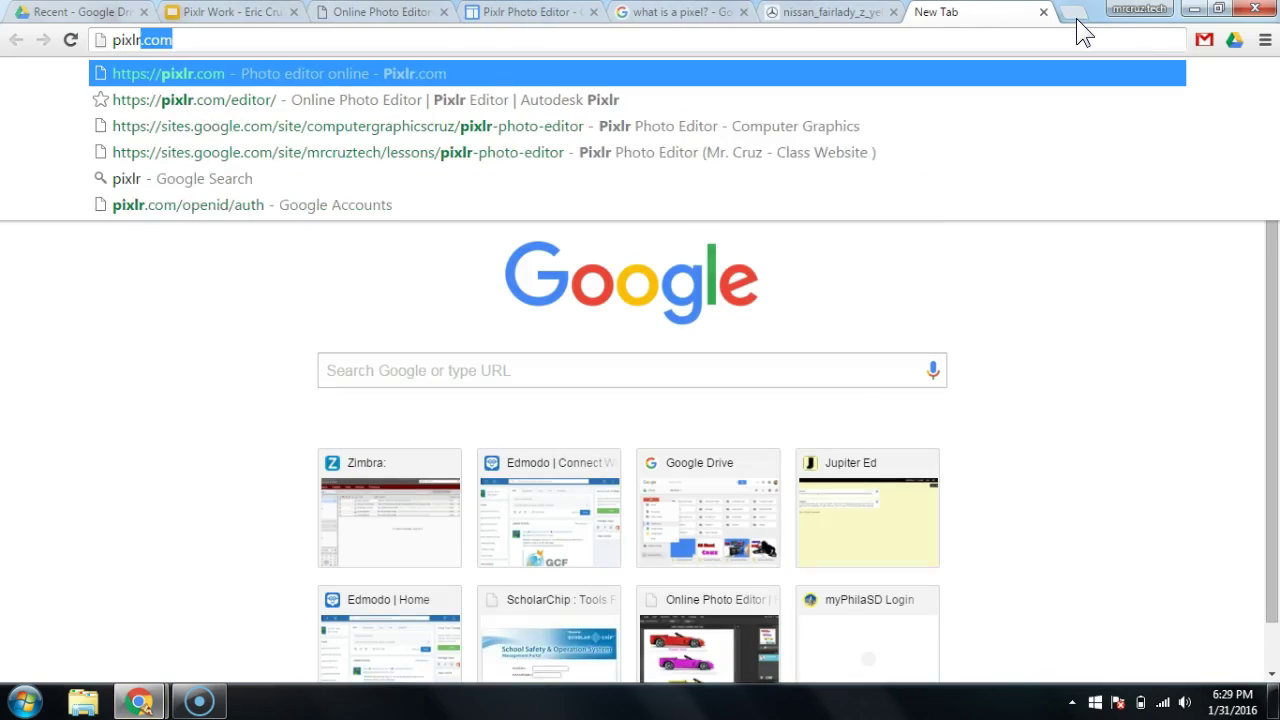
type(".comc")
key("BackSpace")
type("/edi")
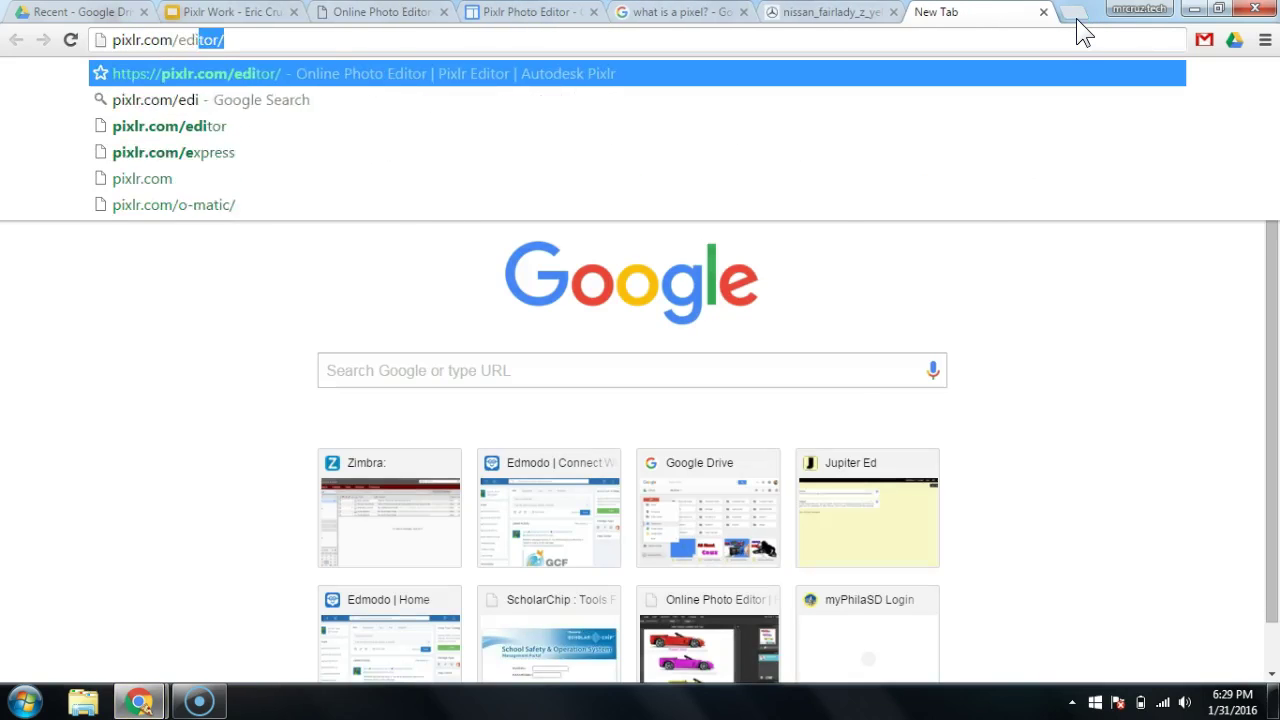
type("tor")
key("Return")
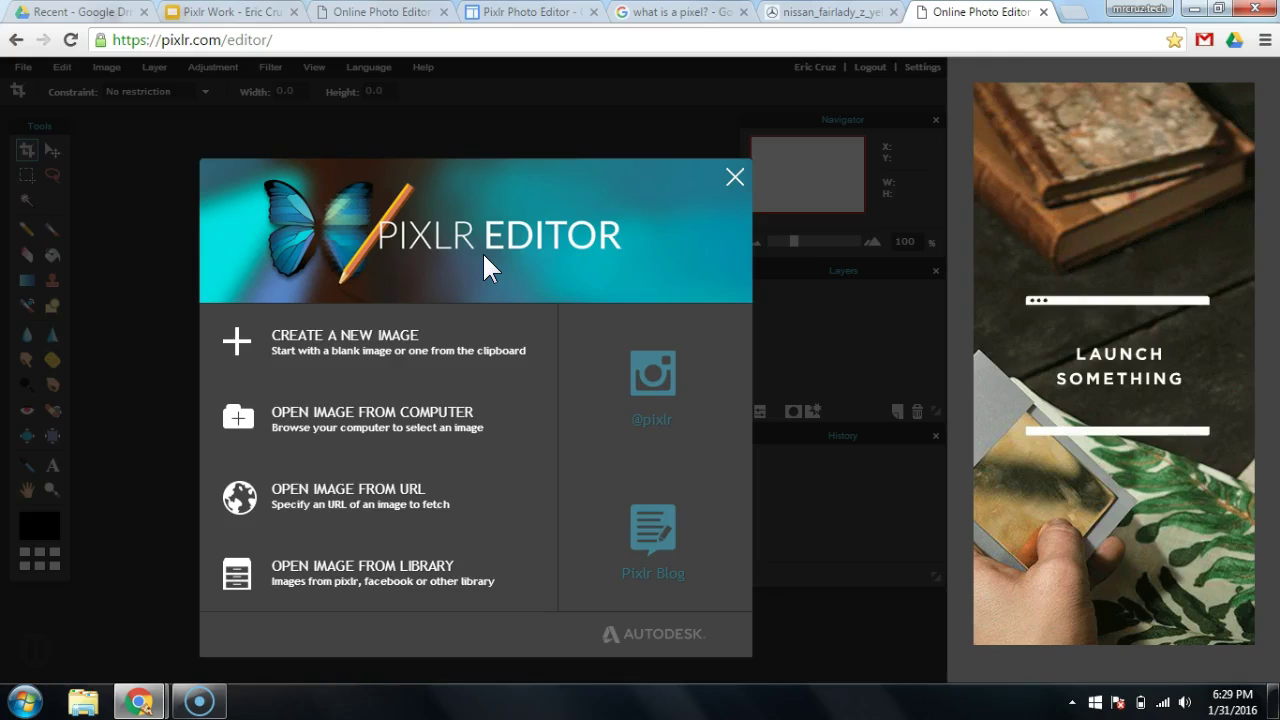
Step: Create a blank 800 x 600 image named 'color replace sample' followed by the author's name
left_click(369, 333)
left_click(455, 295)
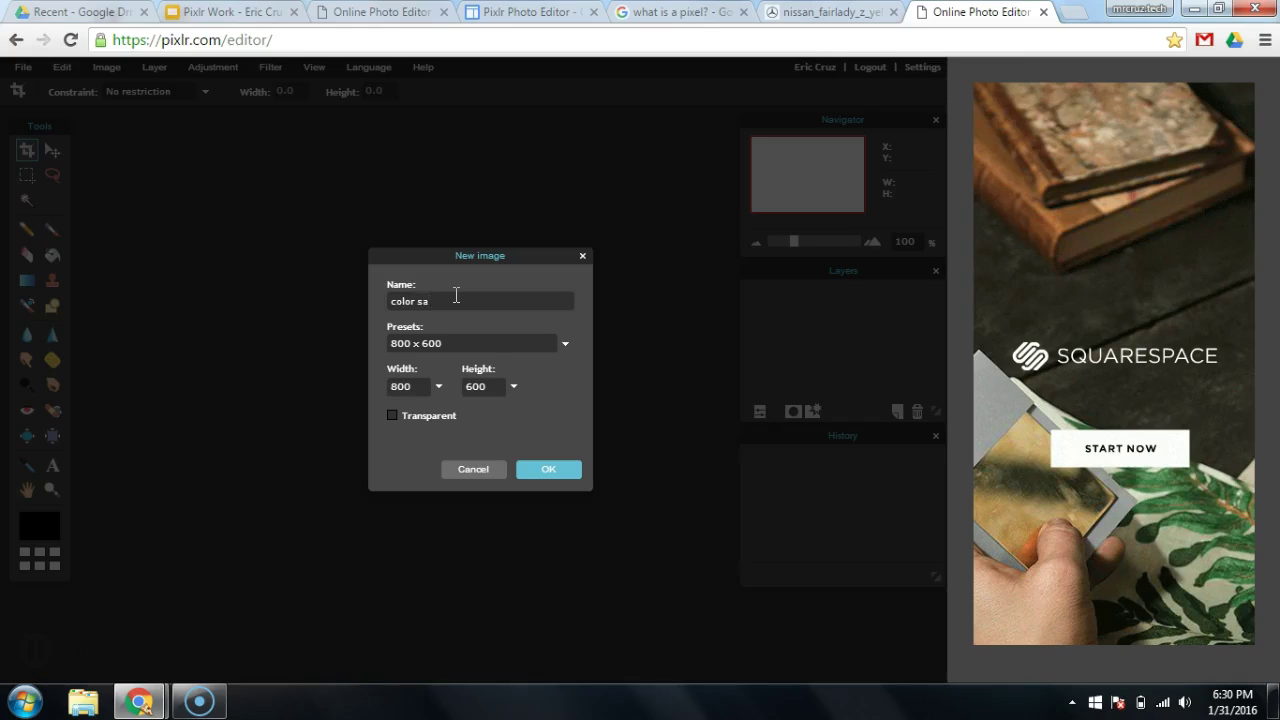
type("color replace sample ")
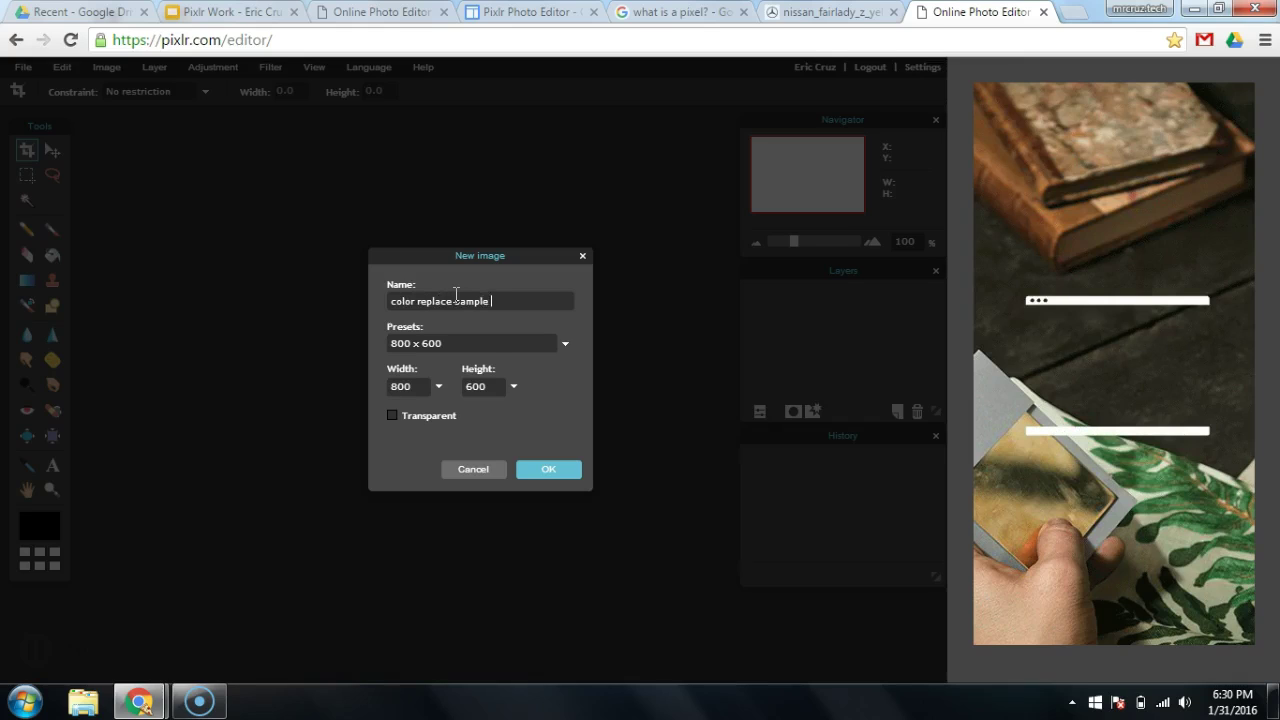
type("eric cruz")
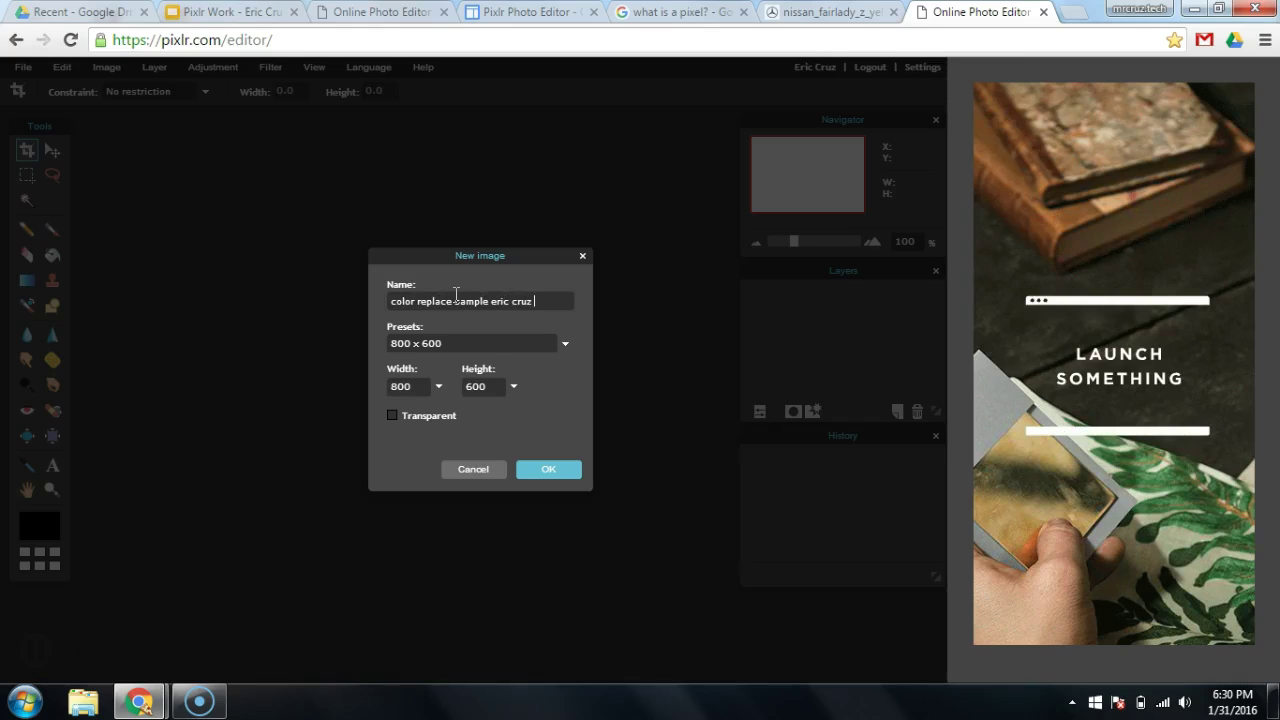
left_click(485, 341)
left_click(445, 396)
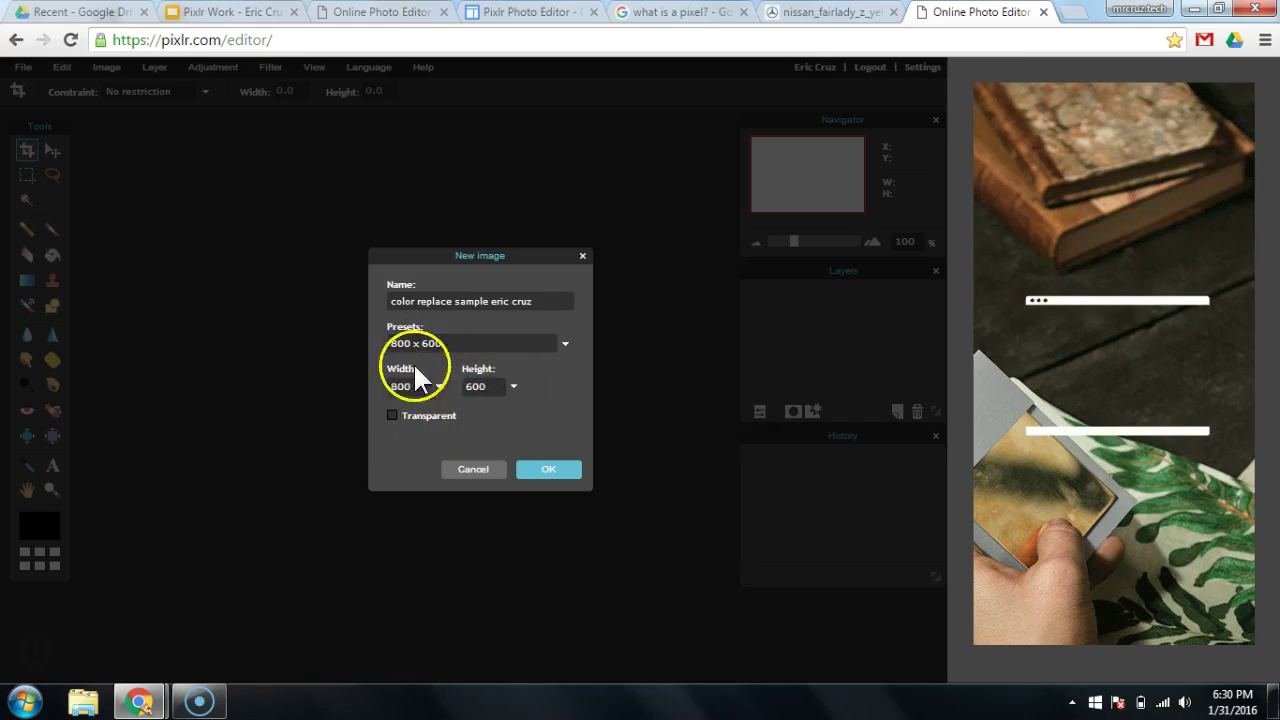
left_click(533, 467)
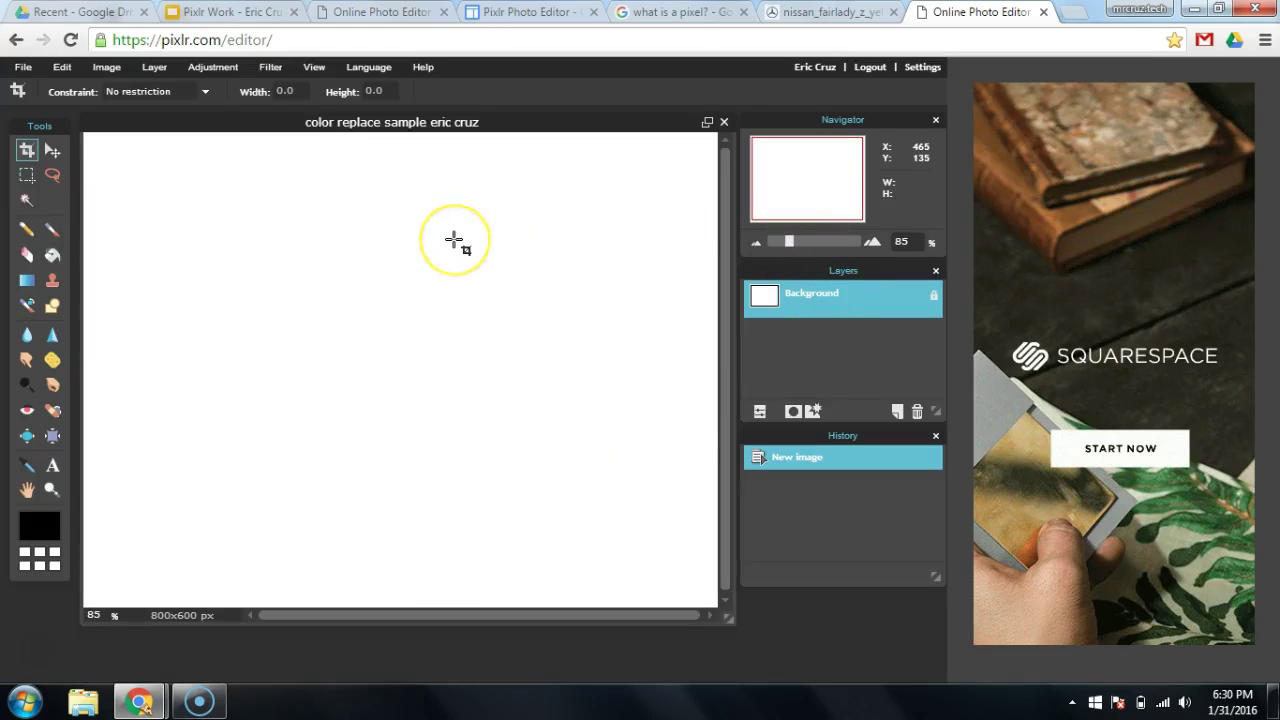
Step: Detach the Pixlr editor tab into its own browser window and maximize it
left_click_drag(975, 12, 51, 80)
left_click(23, 67)
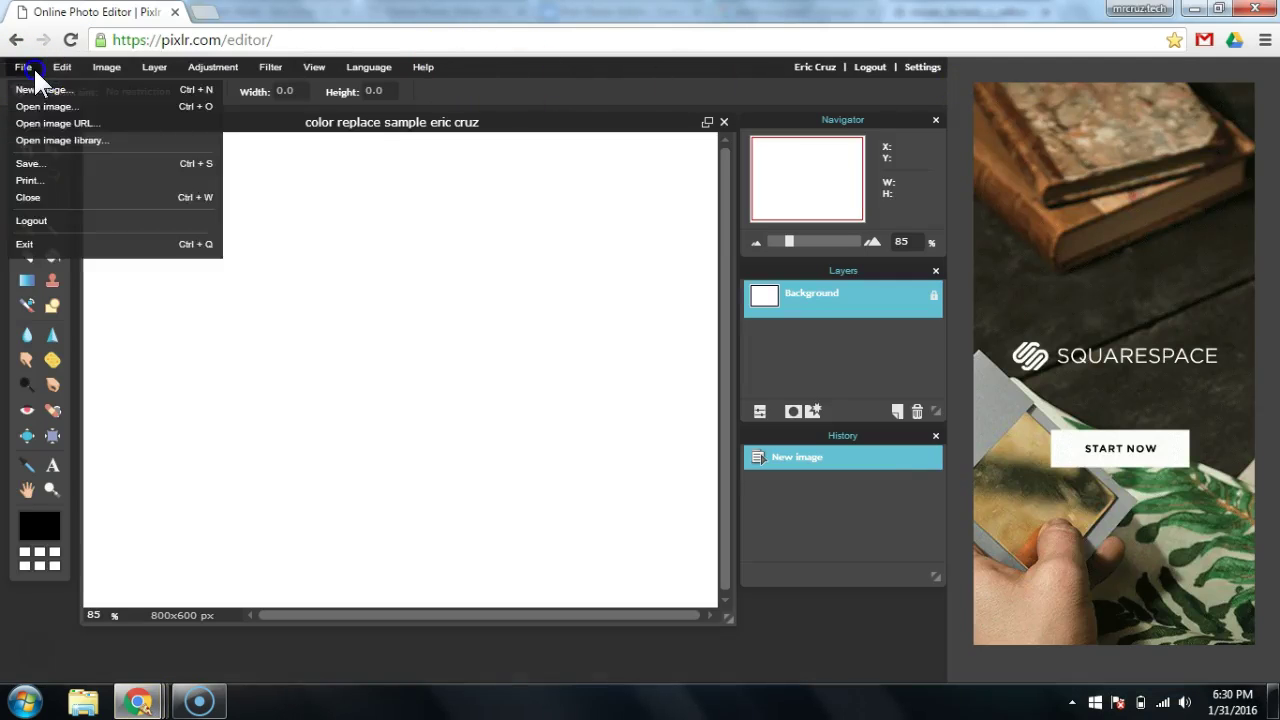
mouse_move(110, 67)
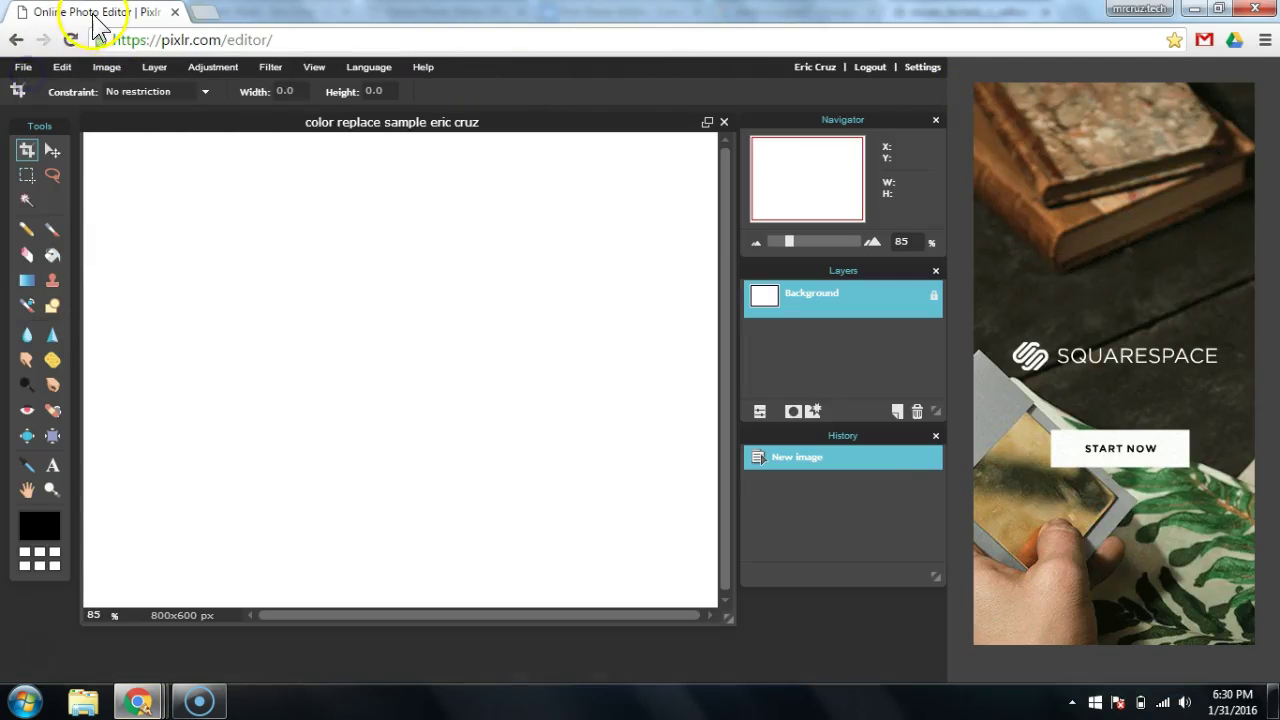
left_click_drag(103, 30, 157, 146)
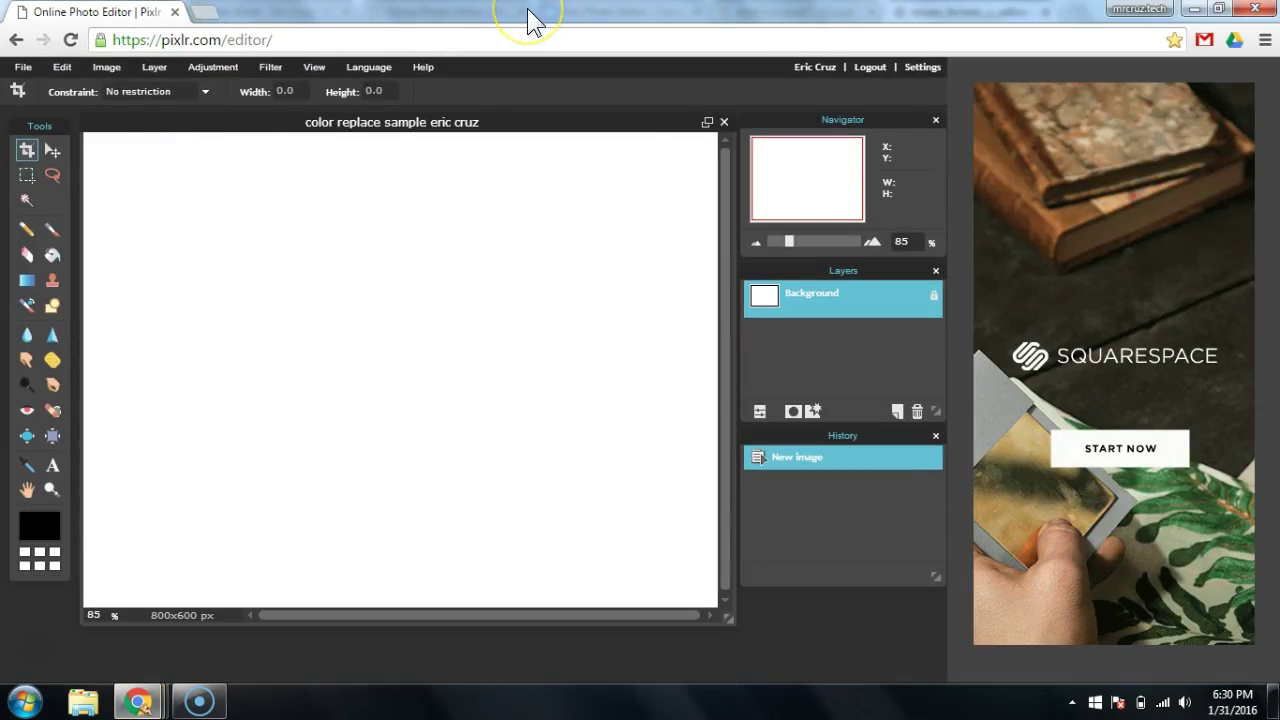
left_click_drag(534, 22, 565, 82)
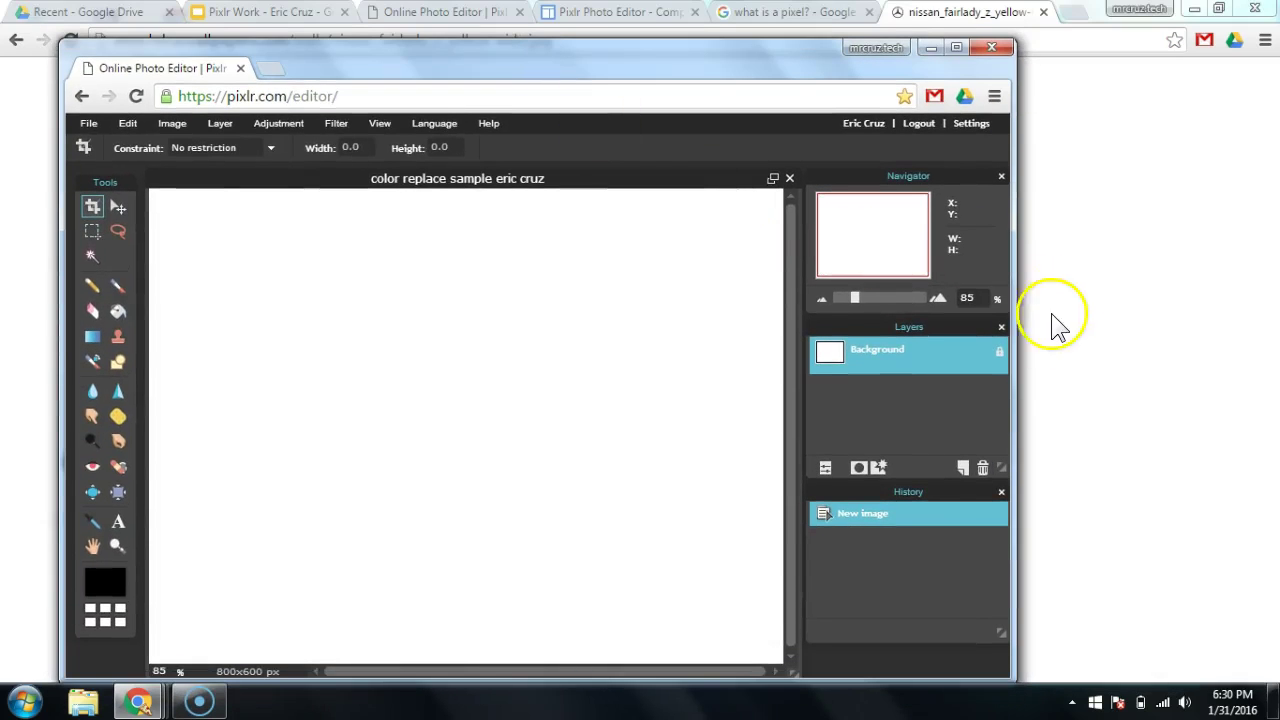
left_click_drag(1015, 369, 1277, 256)
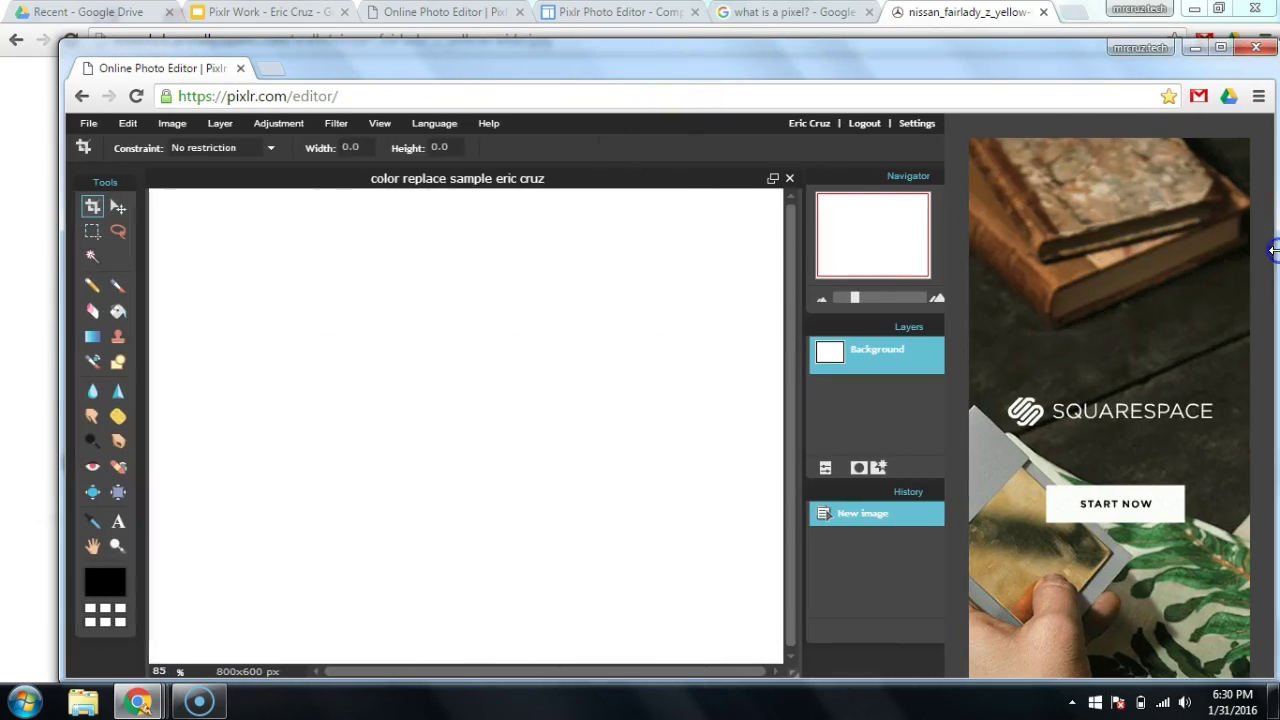
double_click(997, 63)
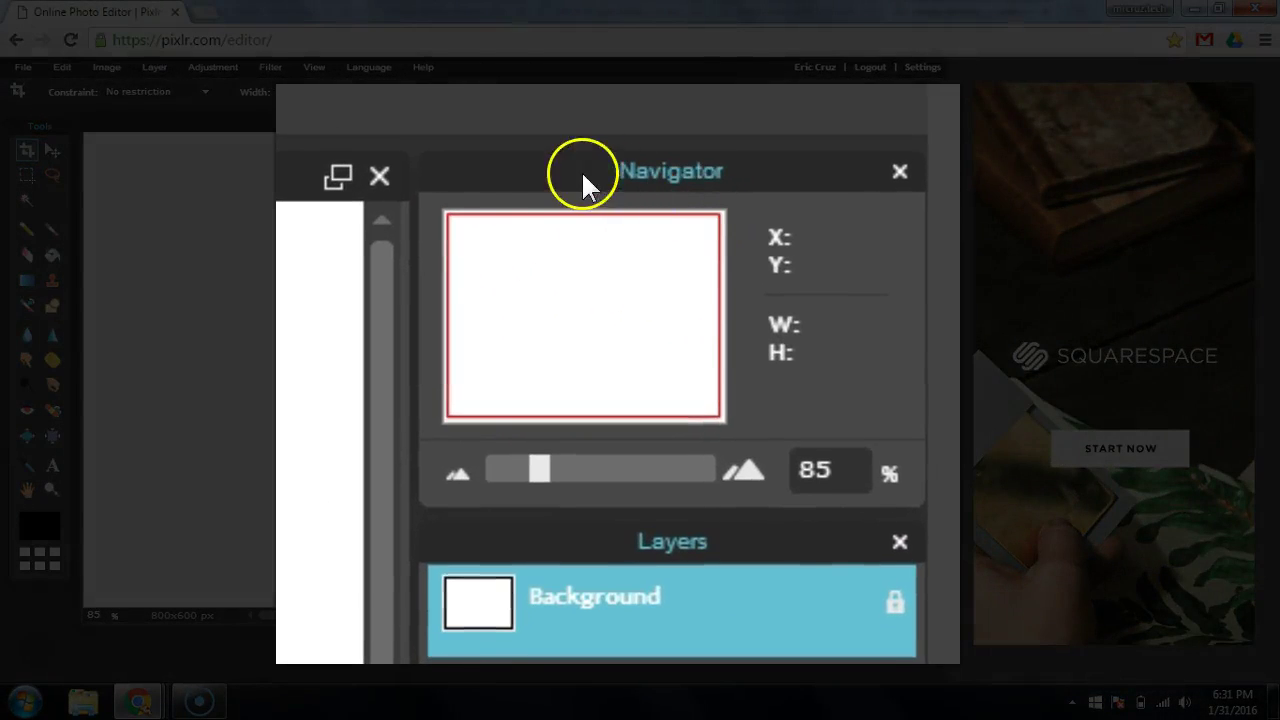
Step: Zoom the canvas to 71% and load the copied Nissan image URL as Layer 1
left_click(533, 466)
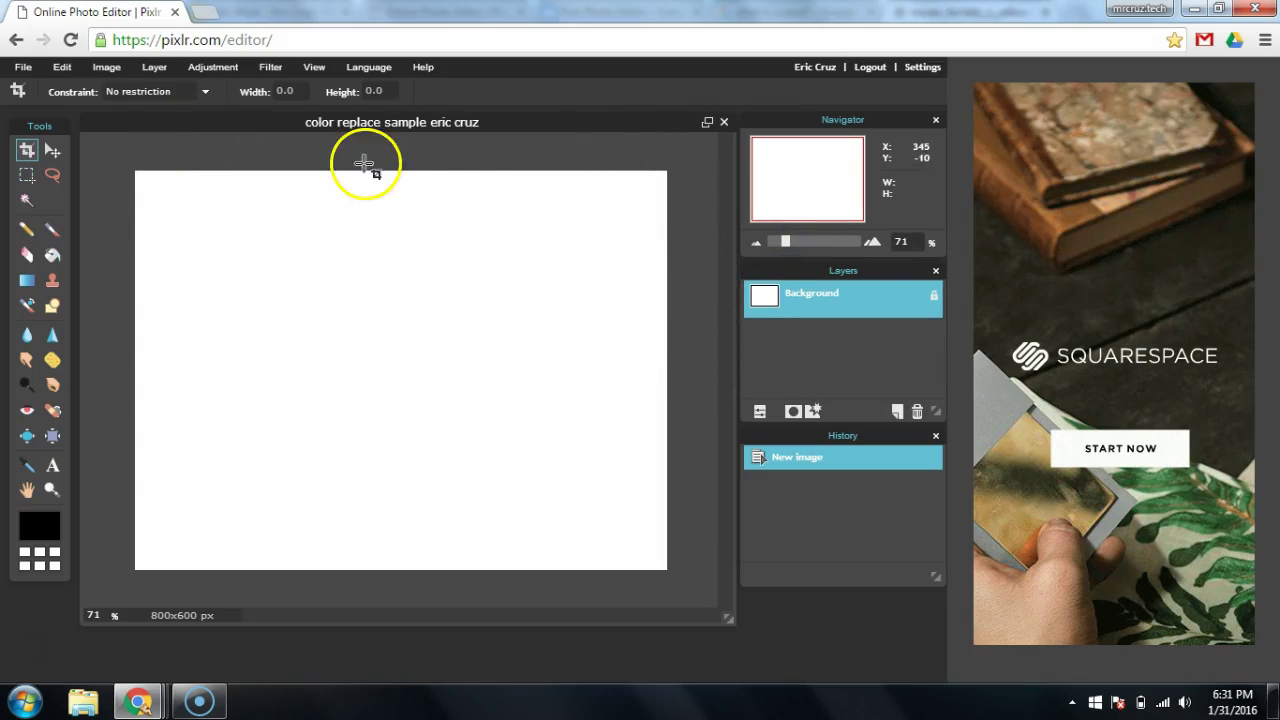
left_click(155, 67)
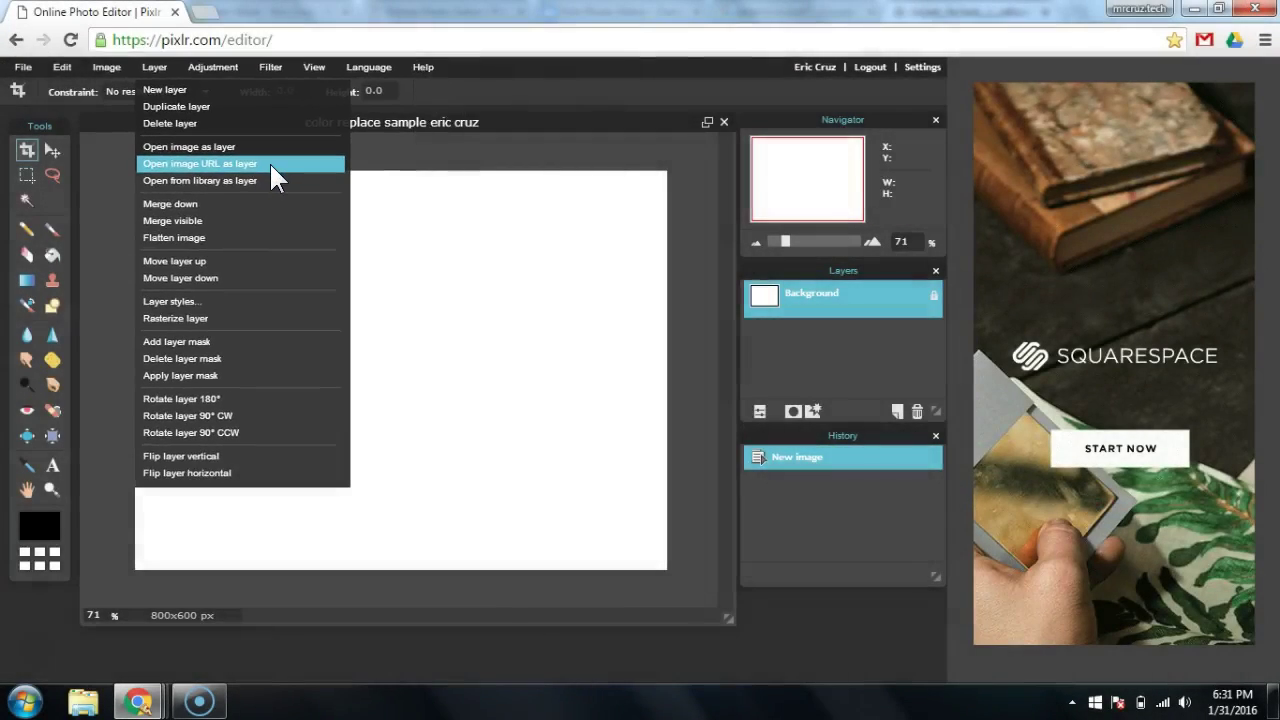
left_click(270, 165)
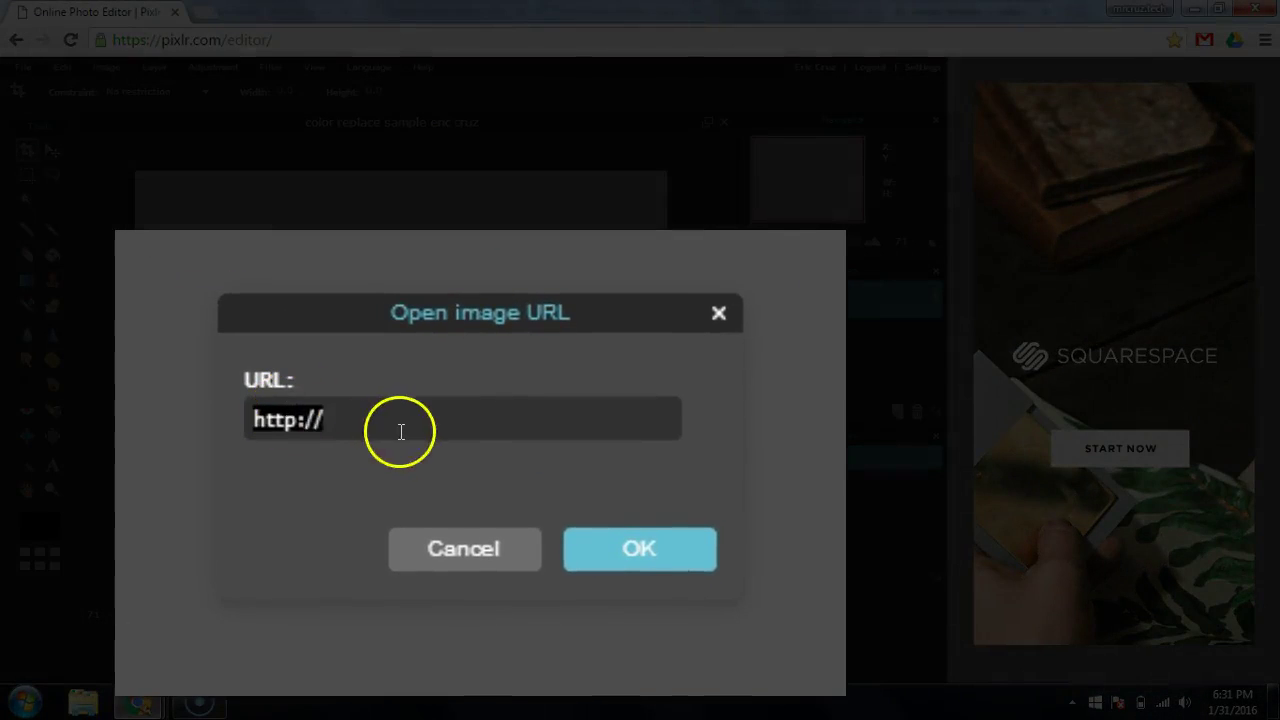
left_click(400, 431)
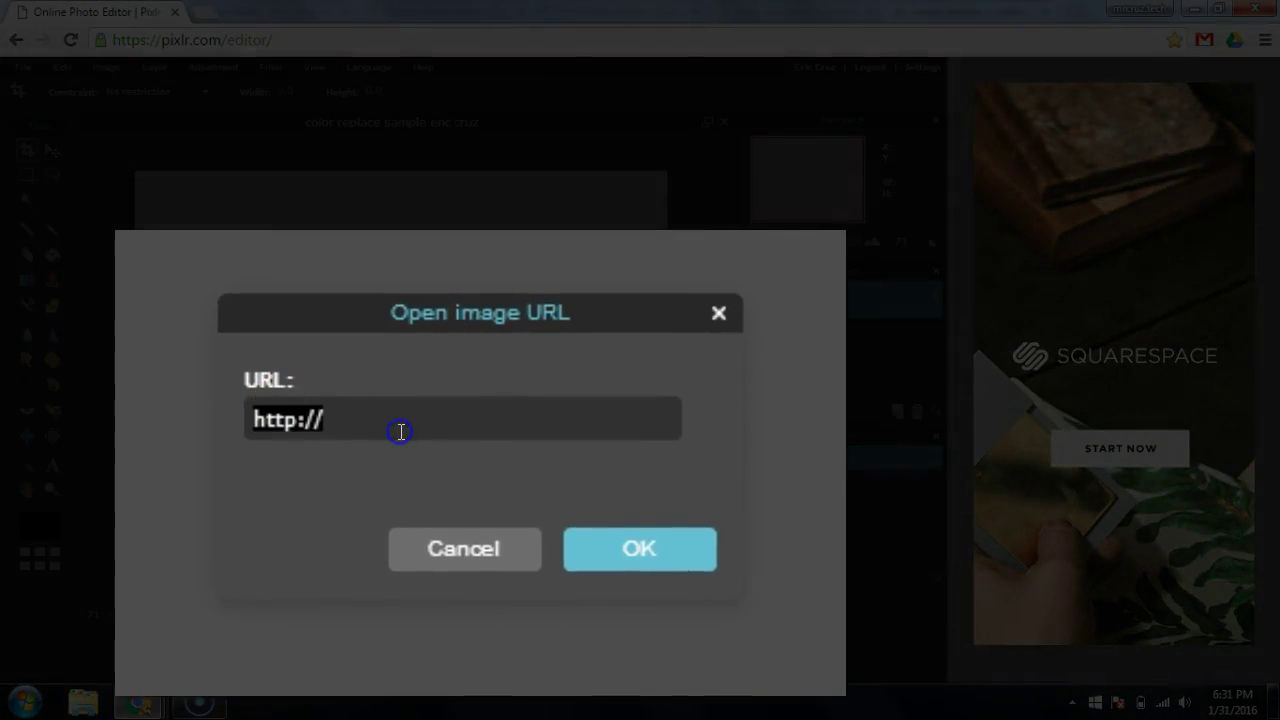
key("BackSpace")
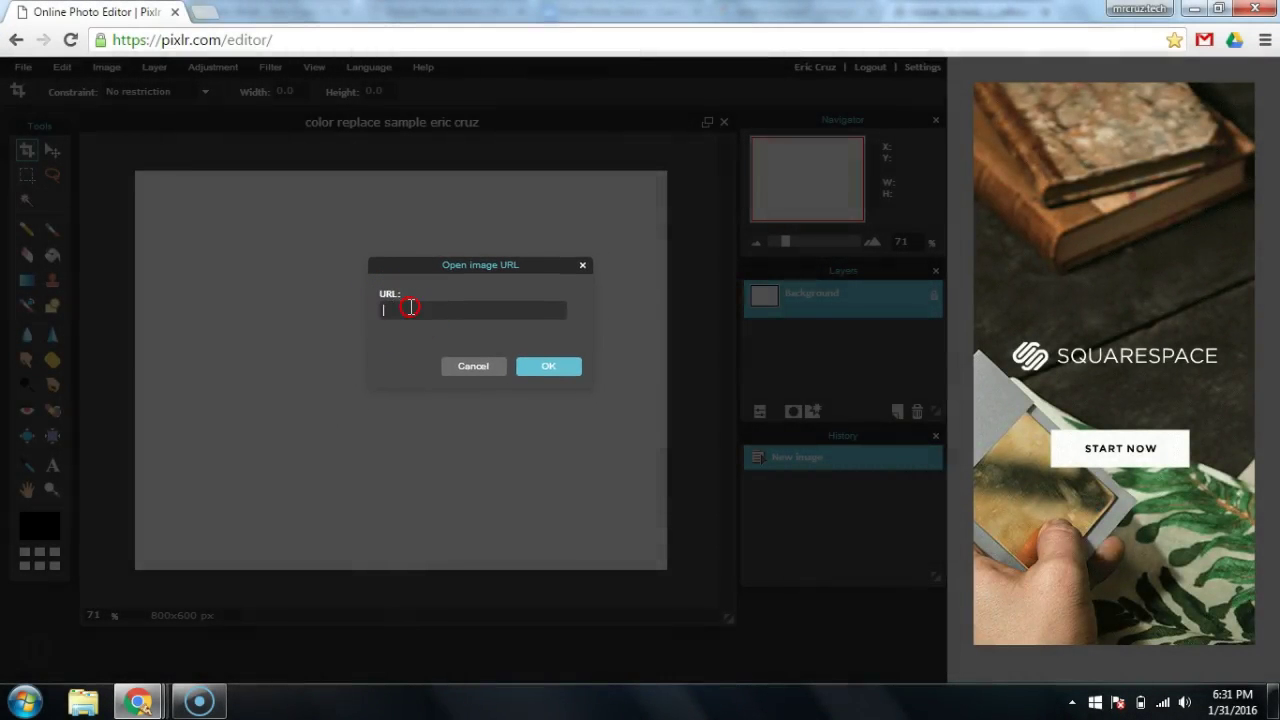
right_click(409, 306)
left_click(451, 366)
left_click(563, 366)
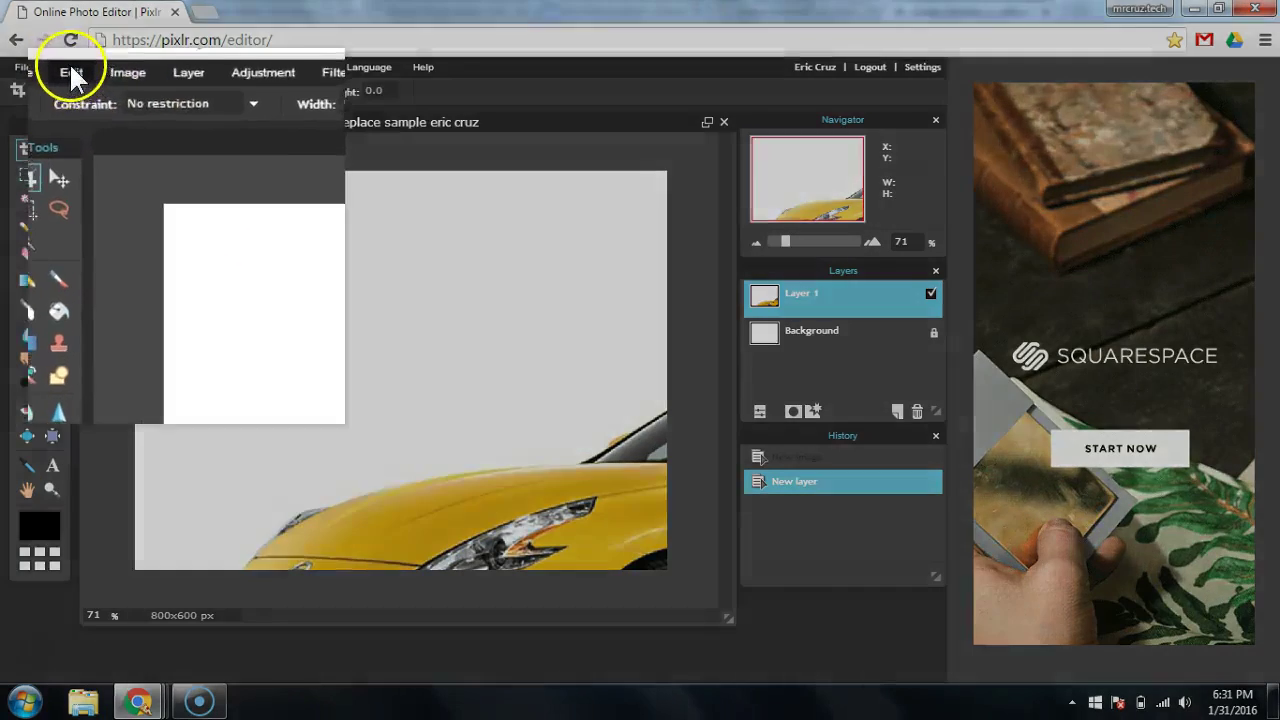
Step: Free-transform Layer 1 to shrink the car and place it in the canvas's upper left
left_click(72, 74)
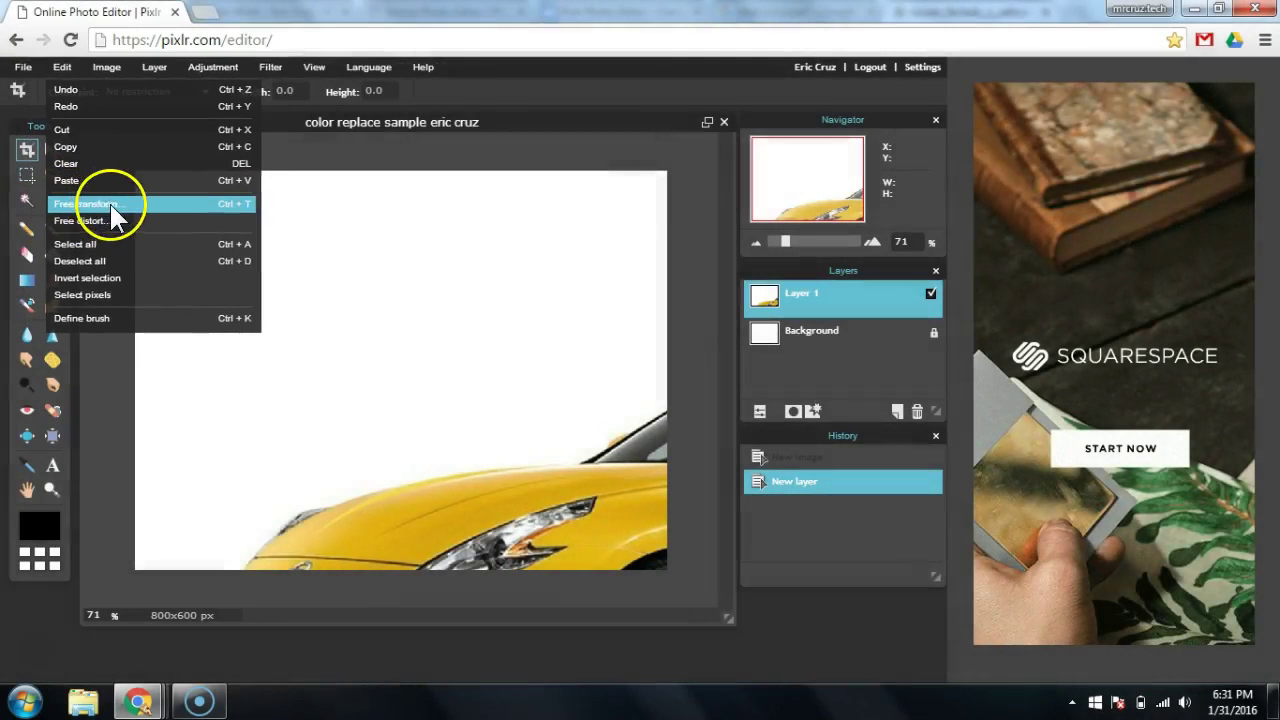
left_click(164, 206)
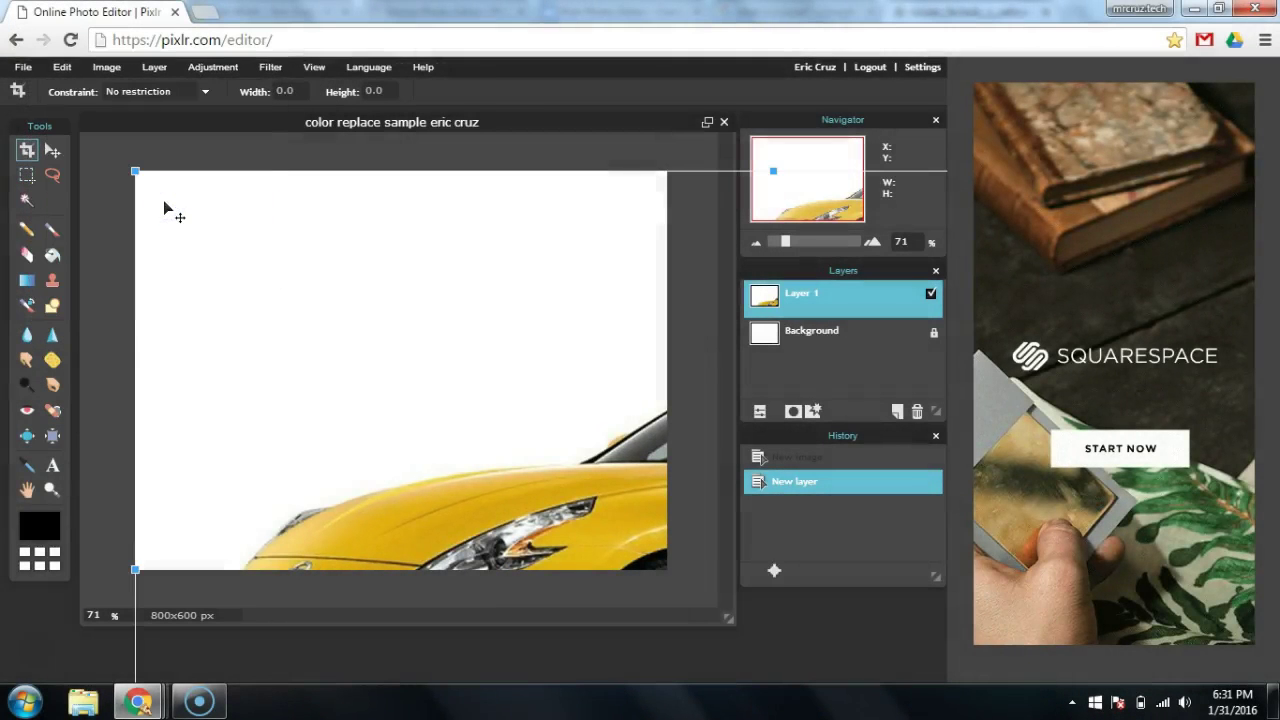
left_click(135, 171)
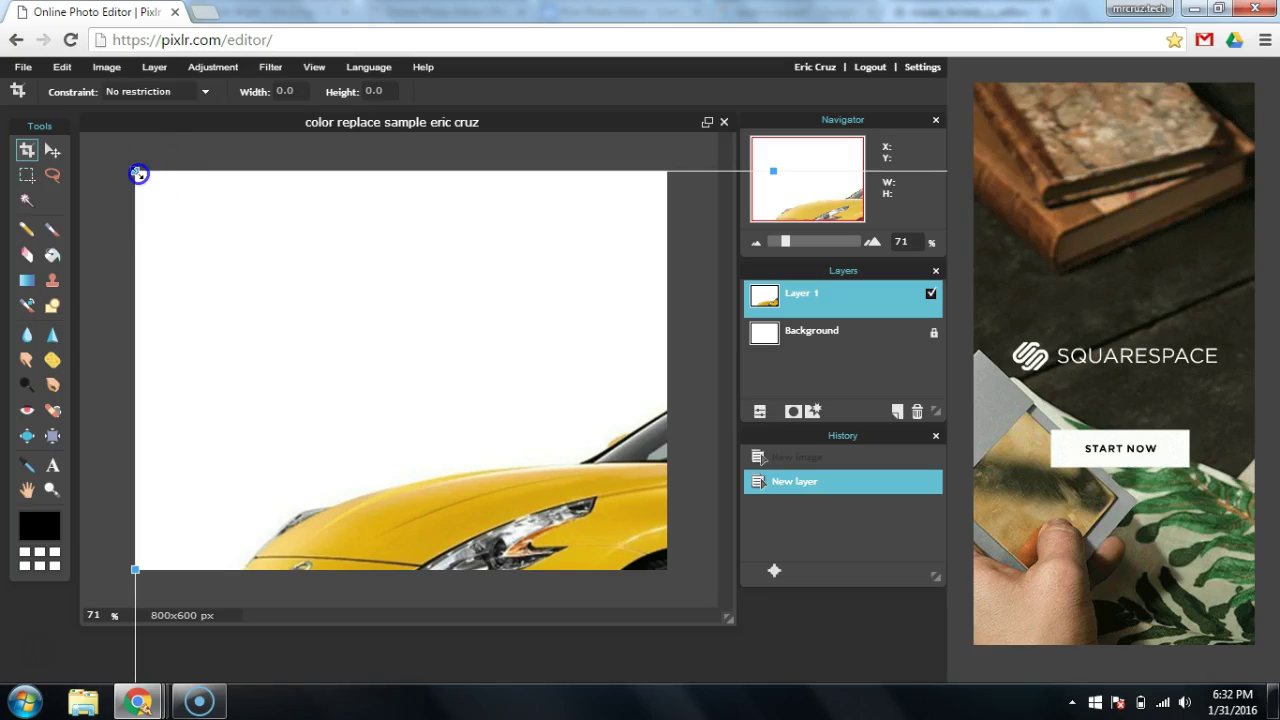
left_click_drag(138, 174, 578, 457)
left_click_drag(638, 527, 227, 290)
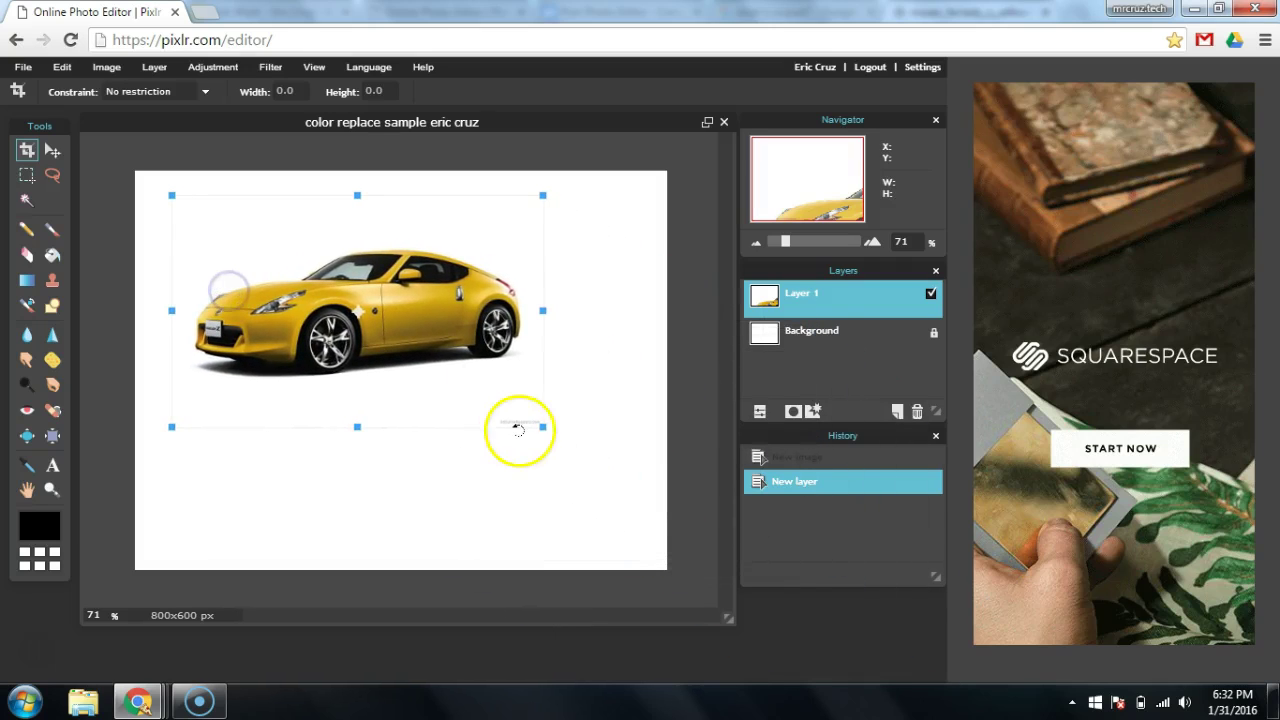
left_click_drag(543, 427, 486, 392)
left_click_drag(400, 297, 345, 268)
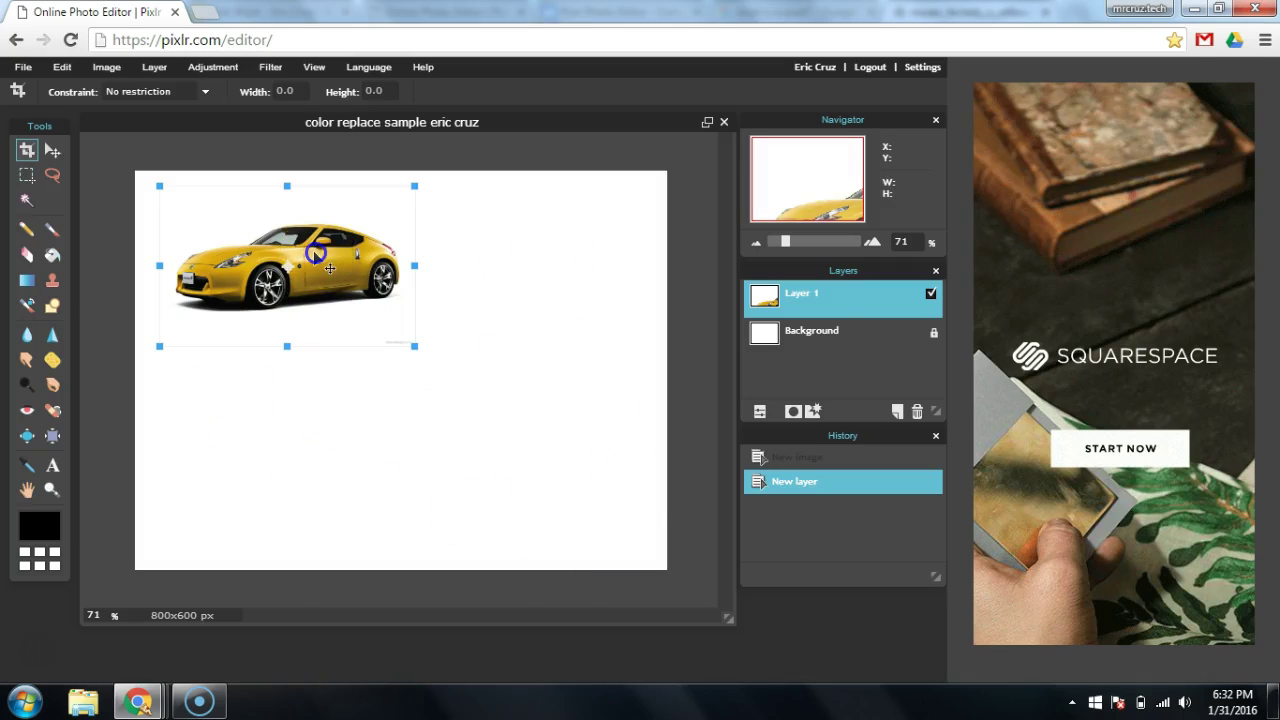
left_click_drag(330, 268, 318, 266)
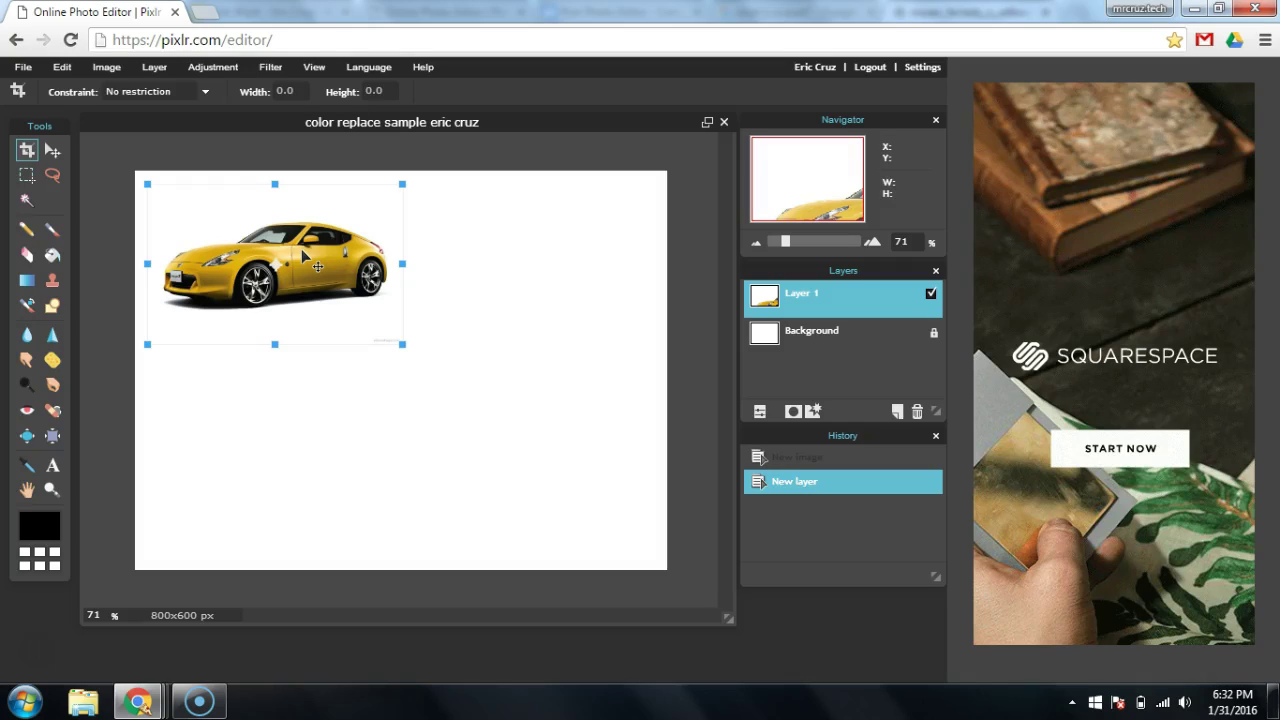
key("Return")
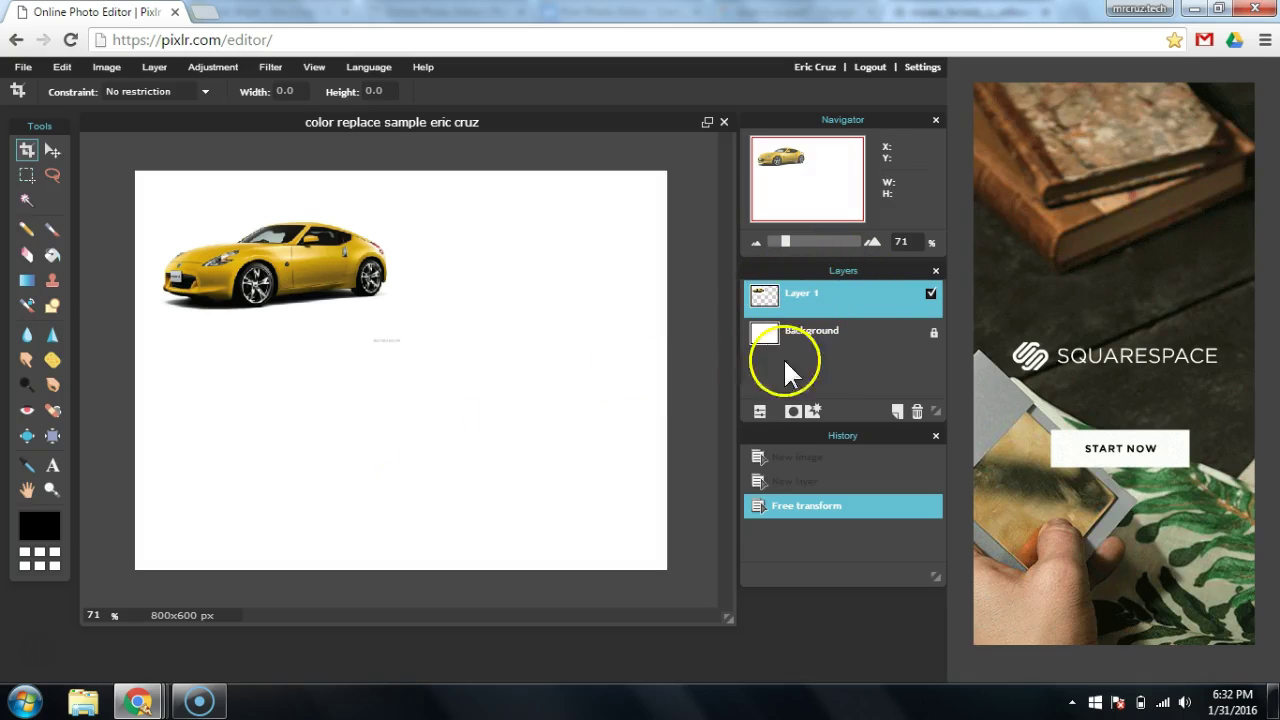
mouse_move(853, 269)
left_mouse_down()
mouse_move(845, 285)
mouse_move(850, 273)
left_mouse_up()
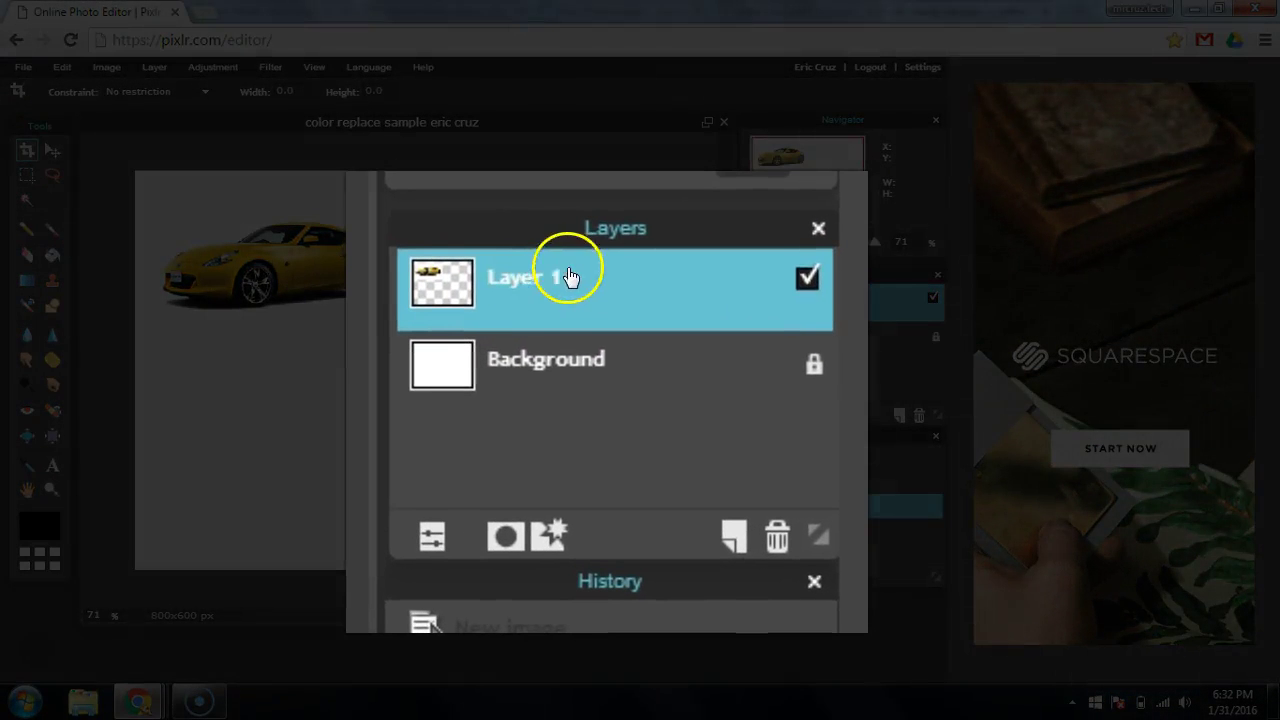
left_click(806, 279)
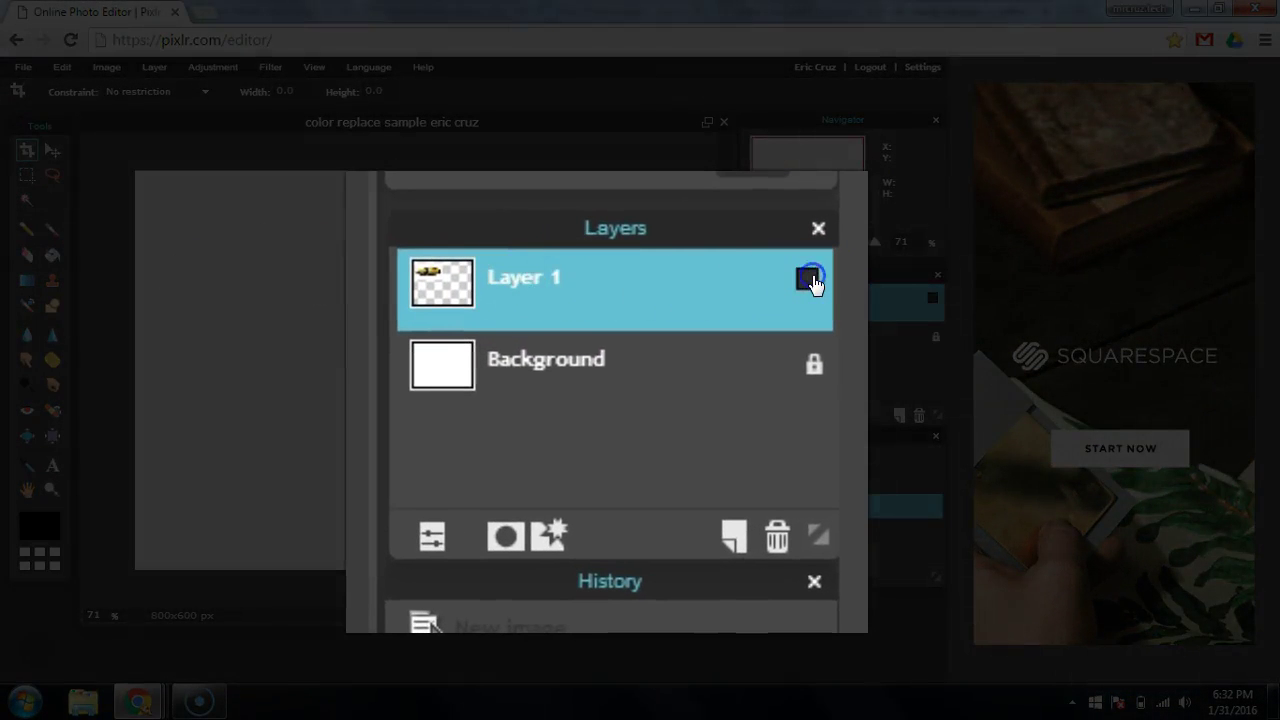
left_click(810, 281)
left_click(933, 298)
left_click(933, 298)
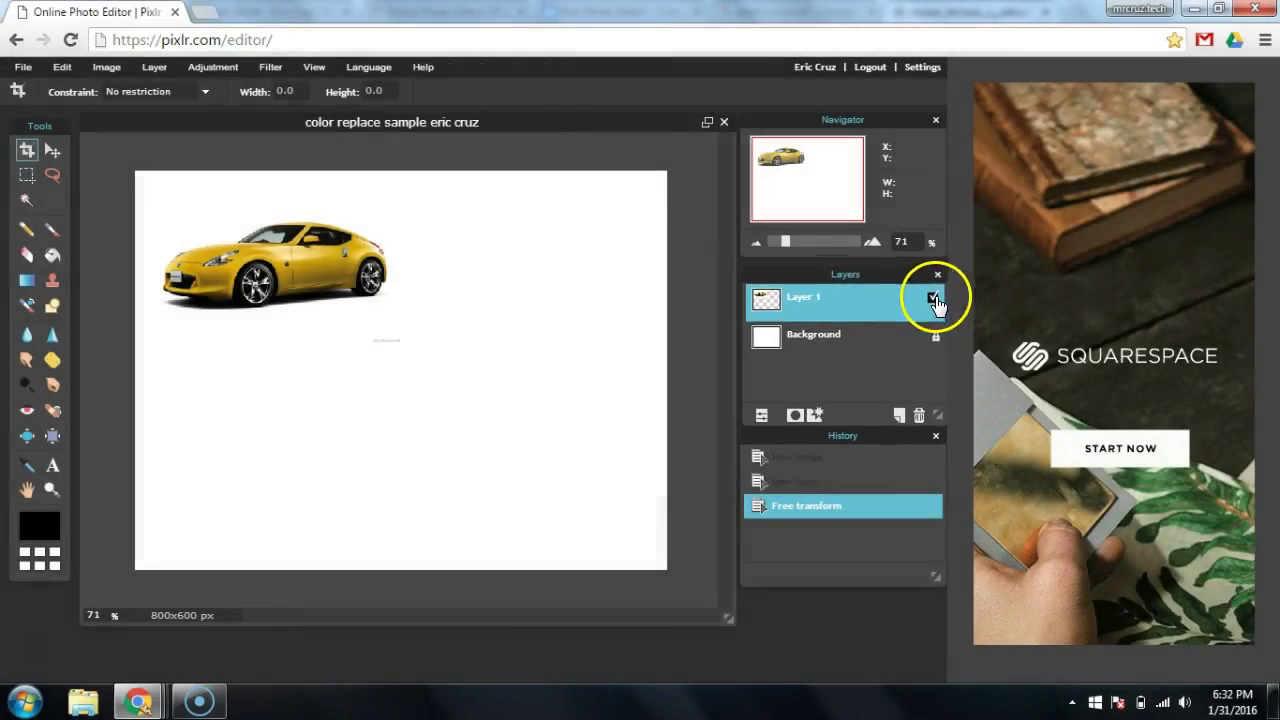
right_click(766, 298)
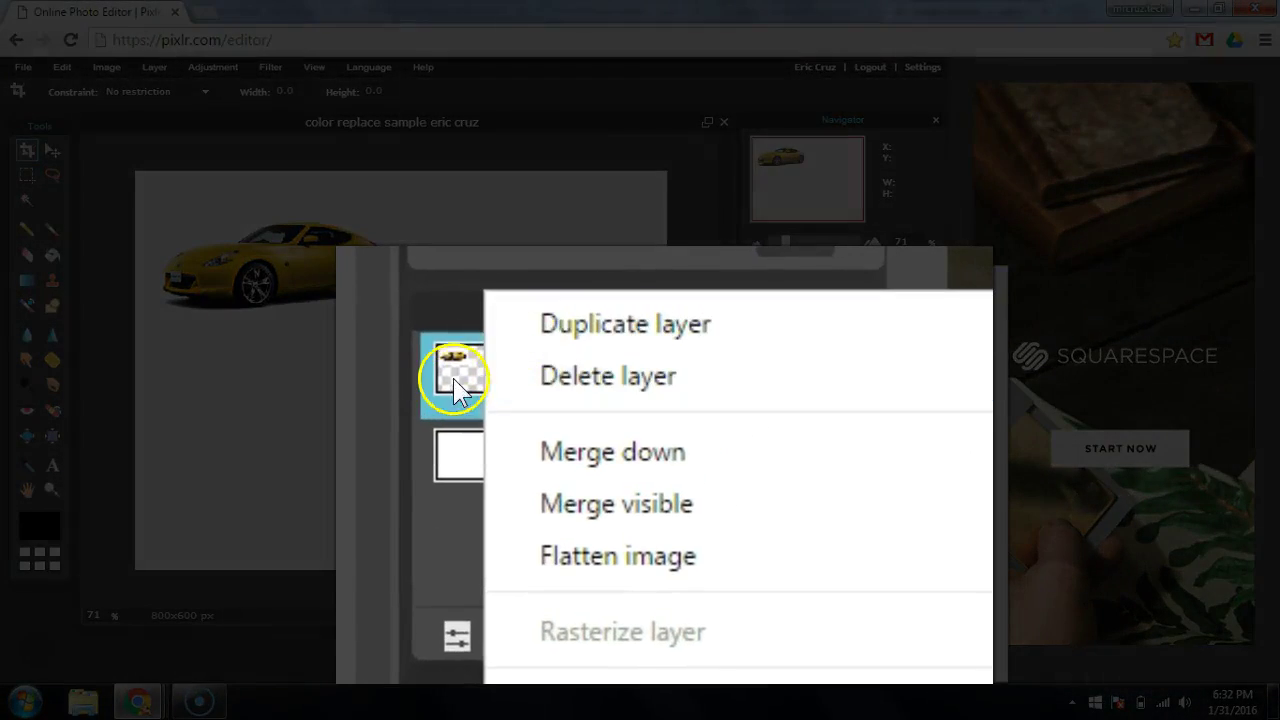
left_click(766, 298)
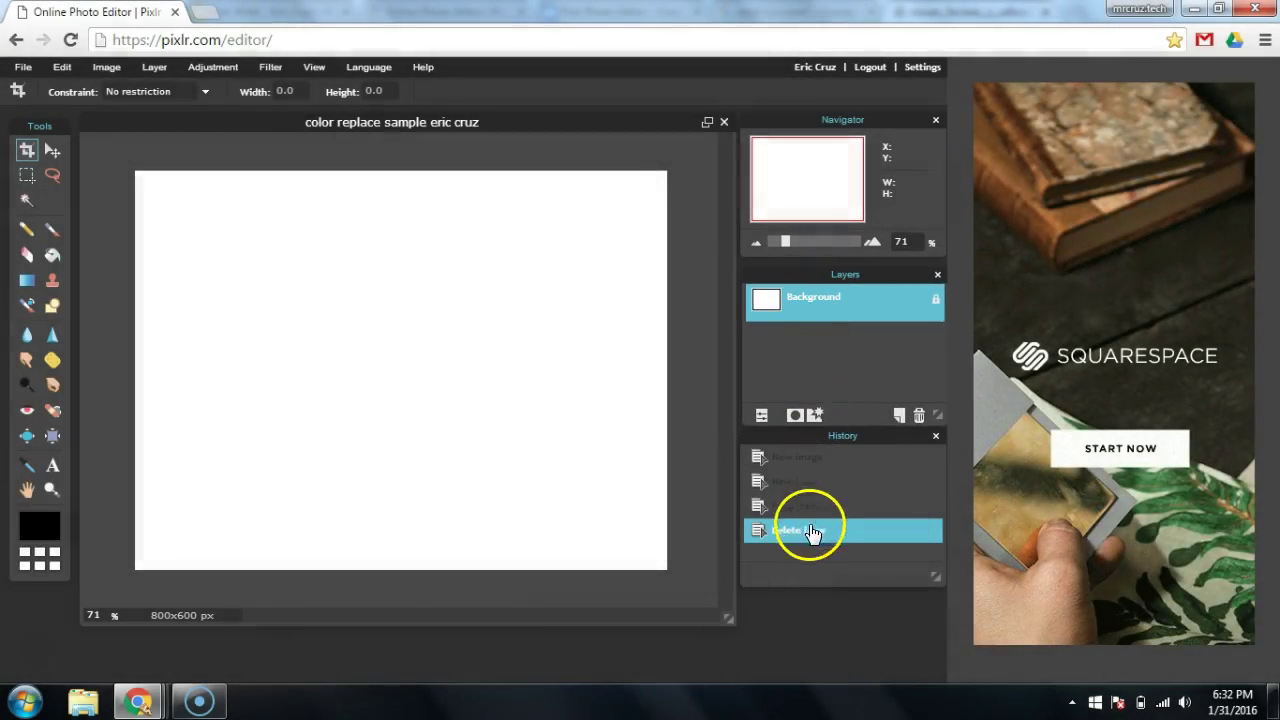
left_click(796, 510)
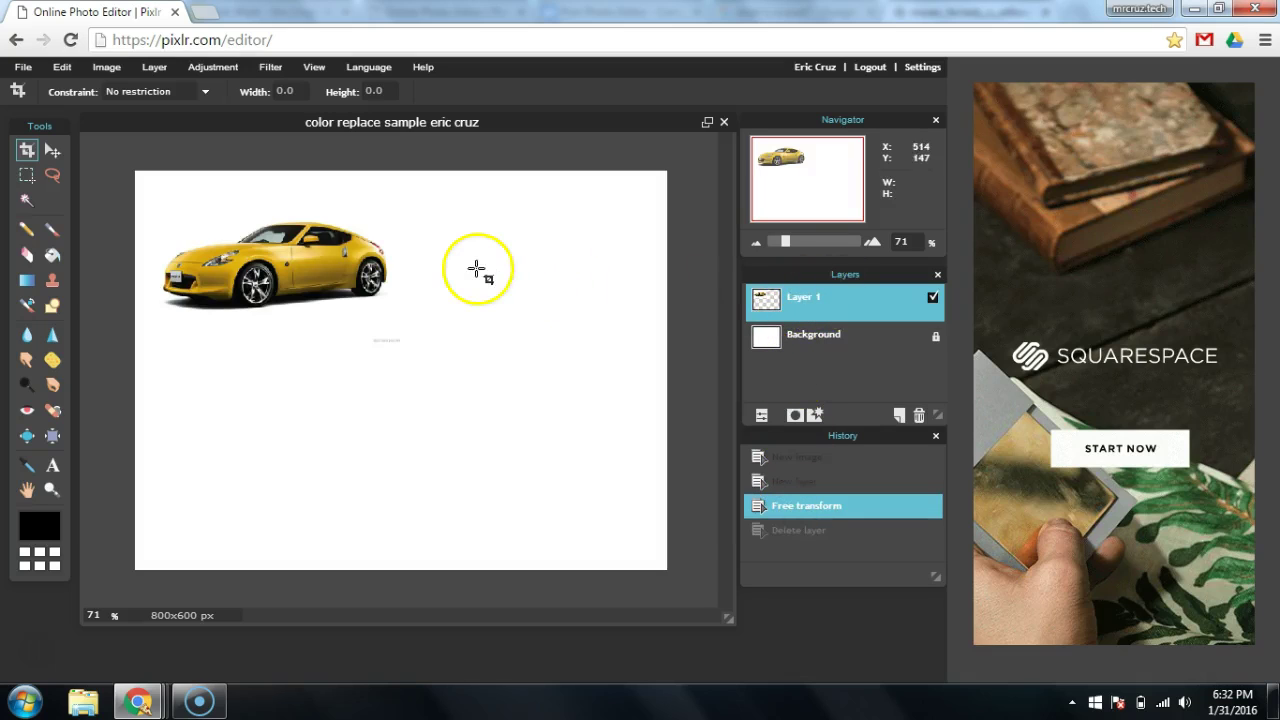
Step: Duplicate the car layer and move the copy to the canvas's upper right
right_click(762, 302)
left_click(818, 279)
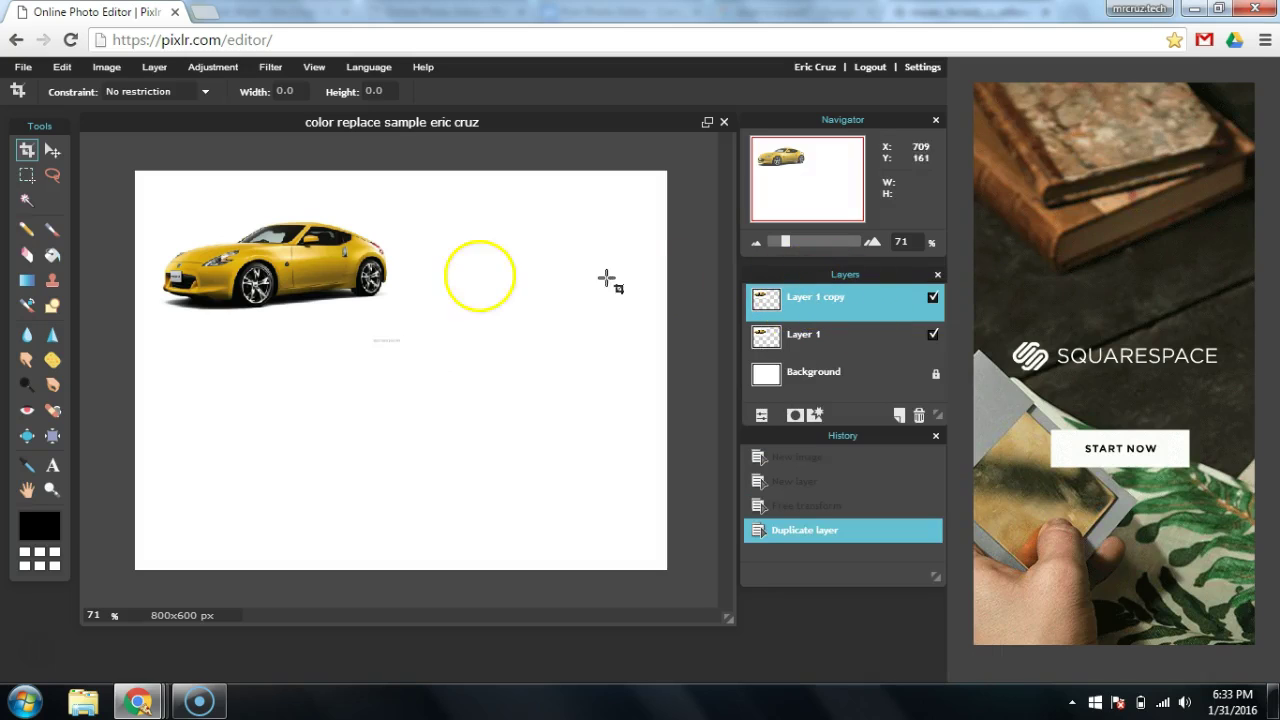
left_click(54, 151)
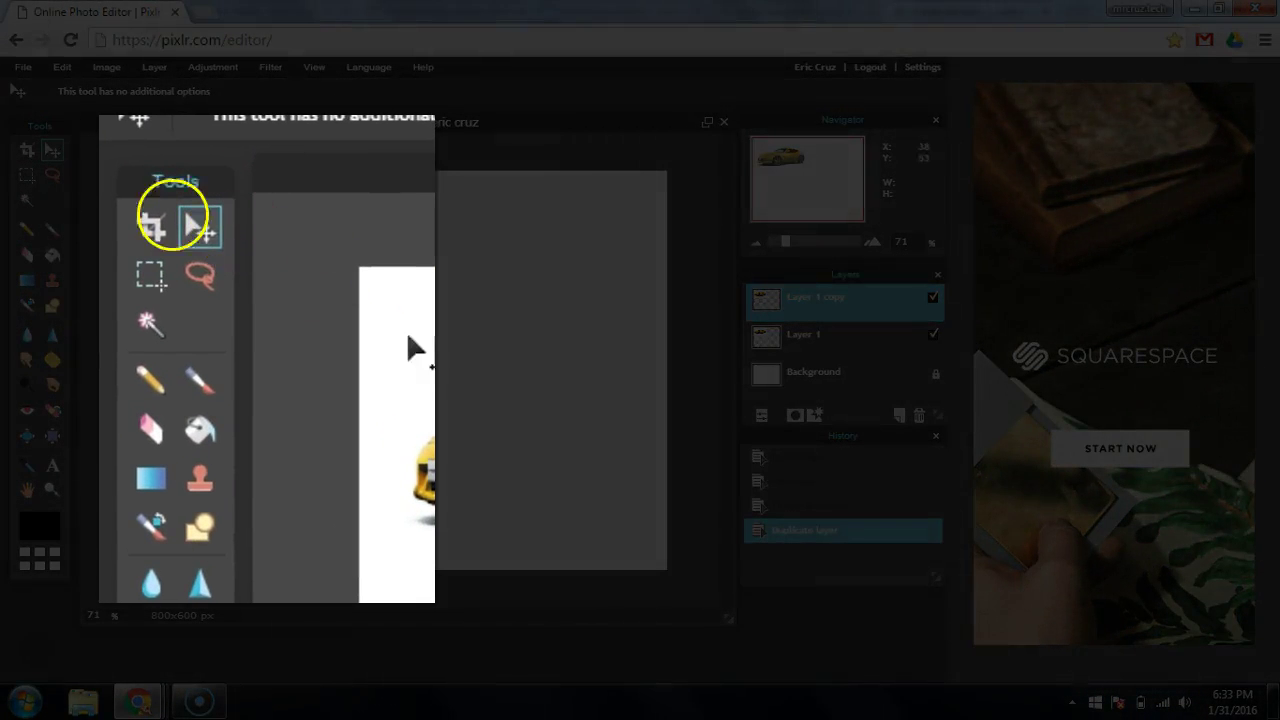
left_click_drag(271, 254, 498, 253)
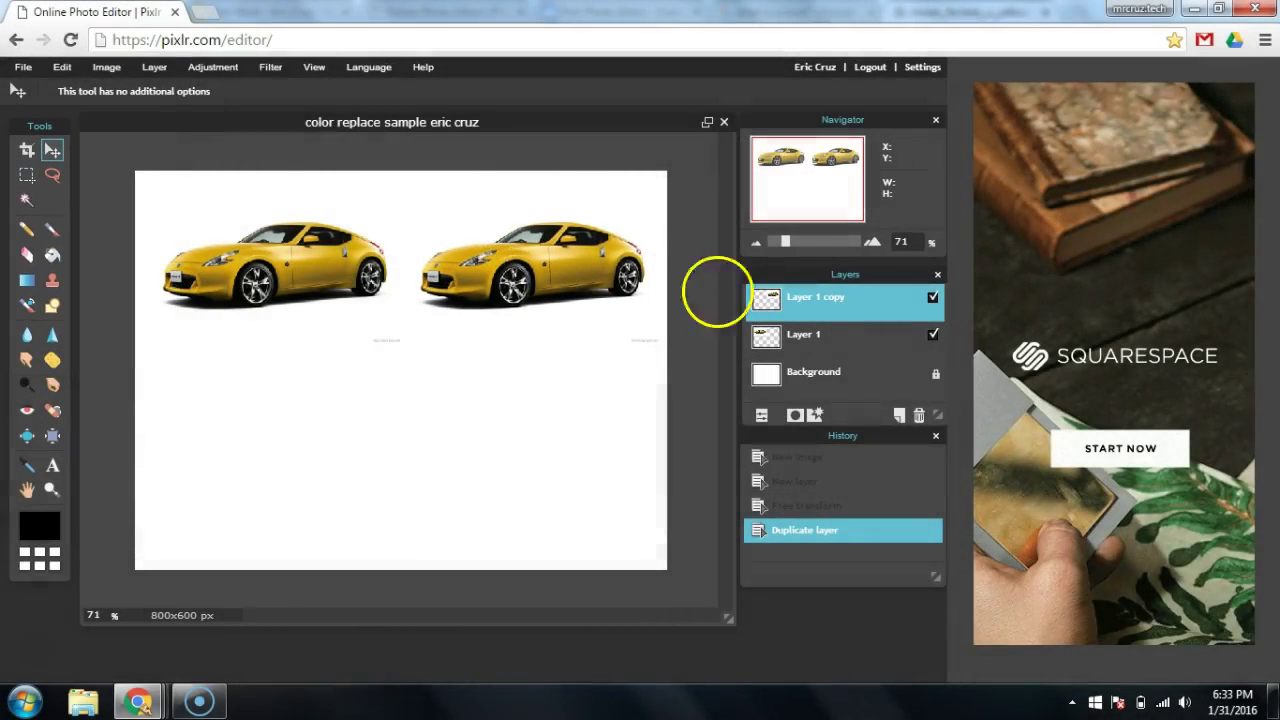
Step: Make two more car copies, placing them at lower right and lower left
right_click(815, 301)
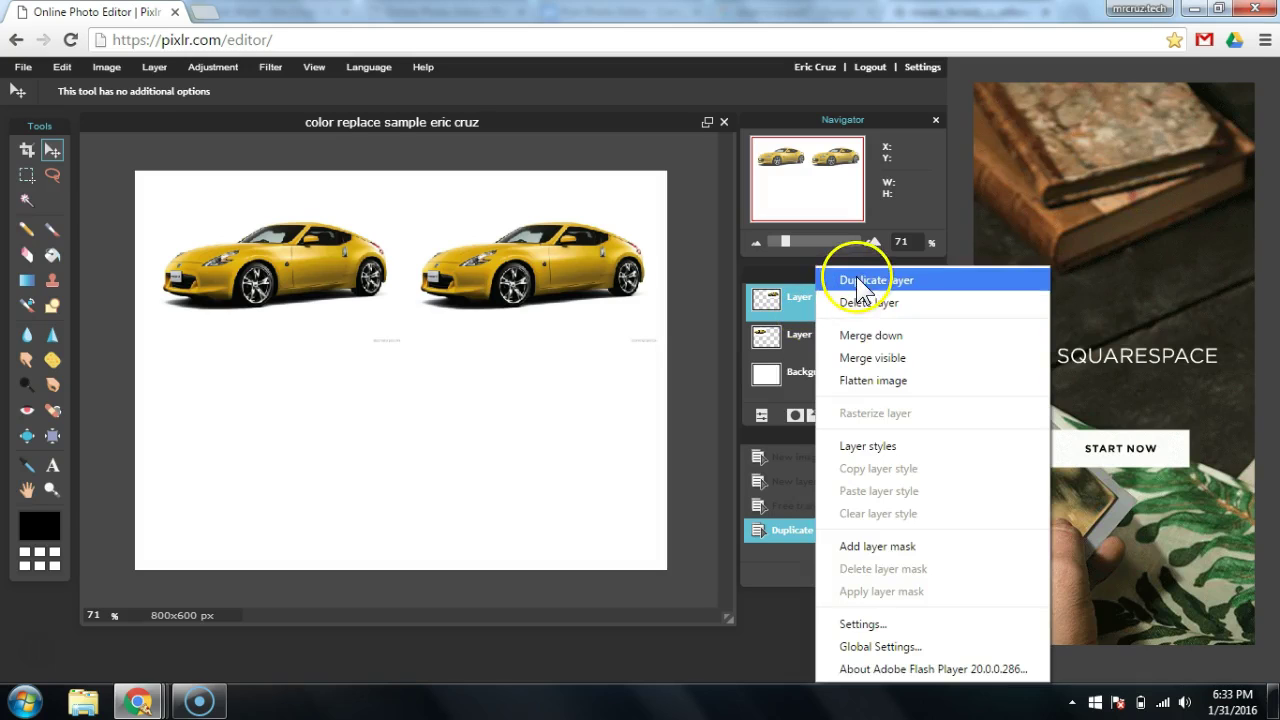
left_click(858, 279)
left_click_drag(561, 262, 543, 461)
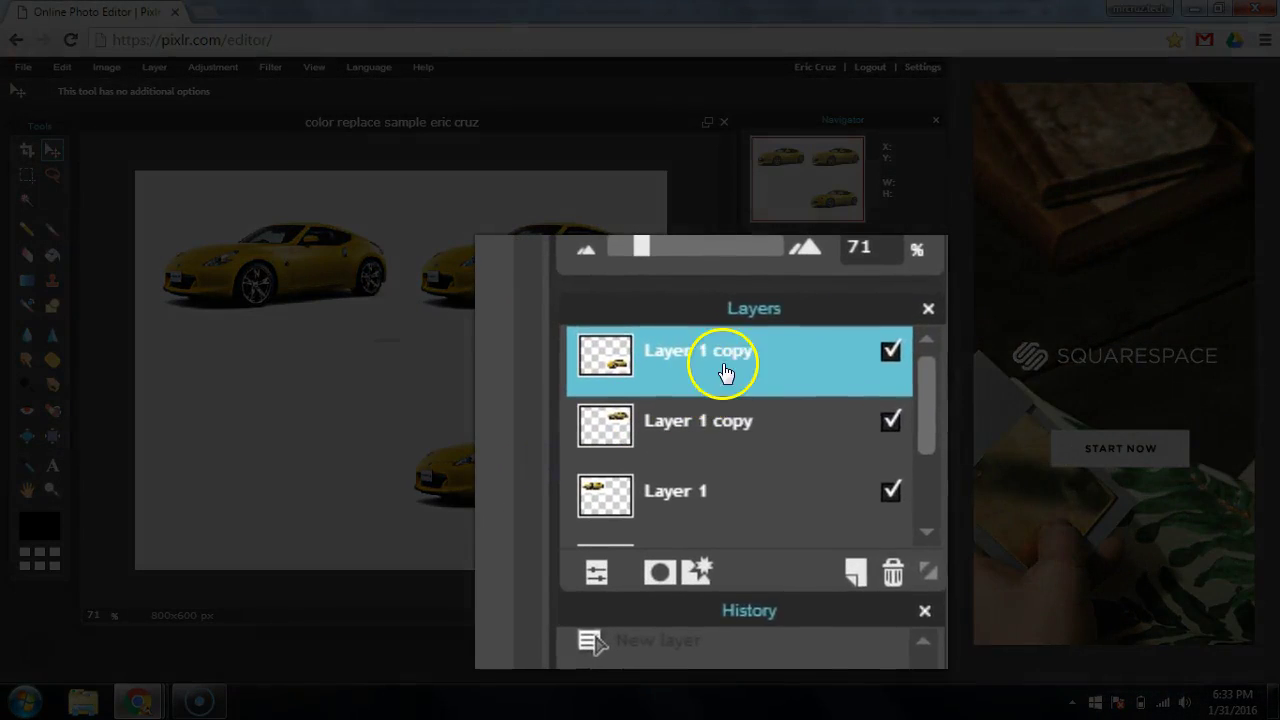
right_click(823, 306)
left_click(787, 330)
left_click_drag(511, 514, 295, 514)
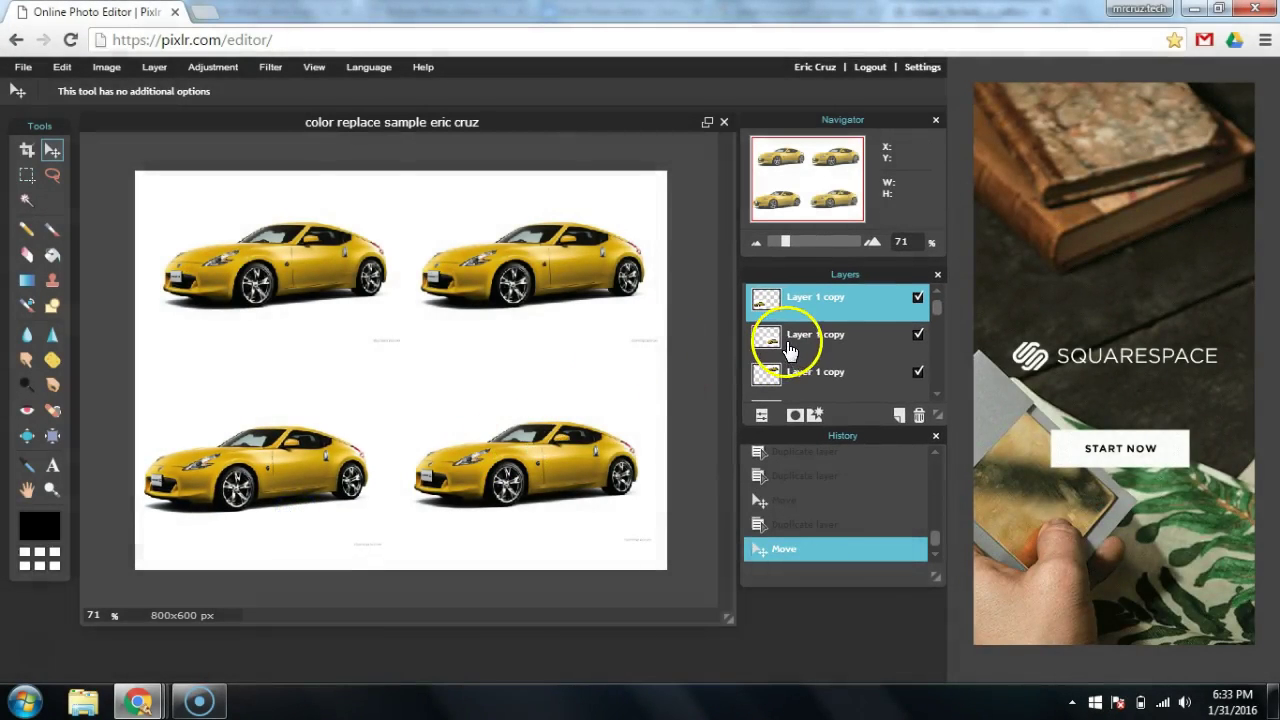
left_click(917, 300)
left_click(917, 300)
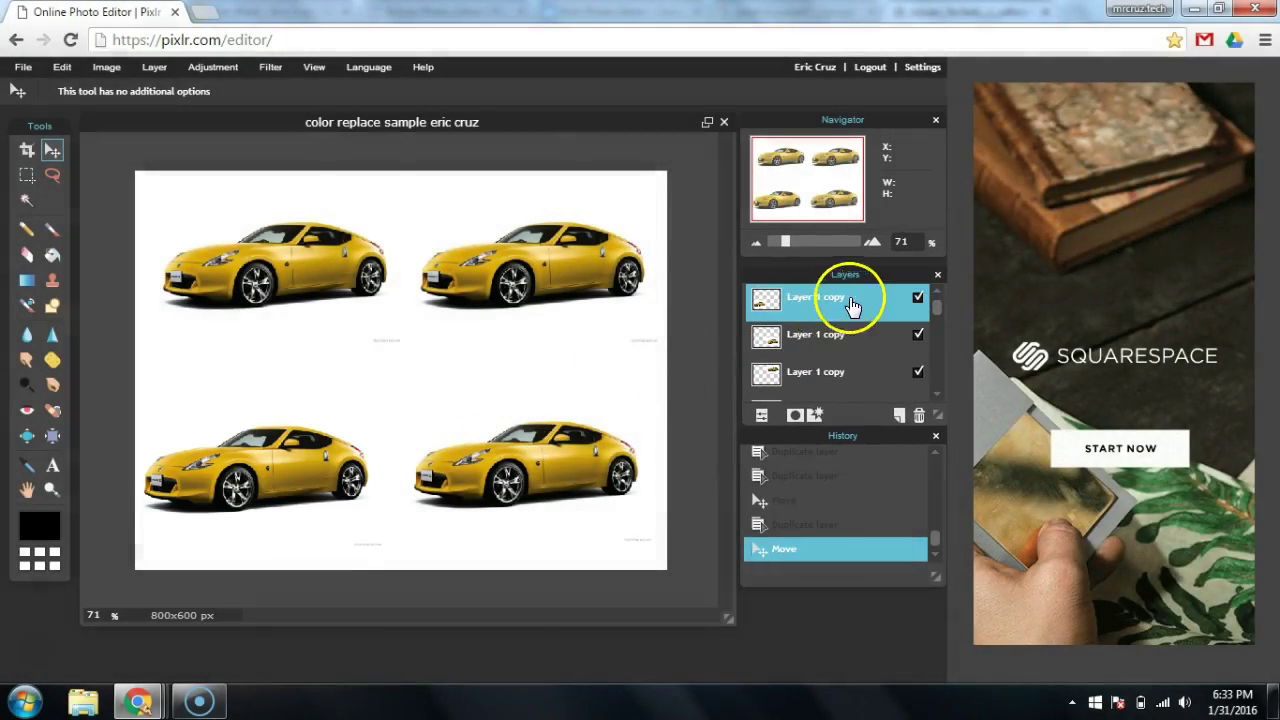
left_click(921, 299)
left_click(919, 300)
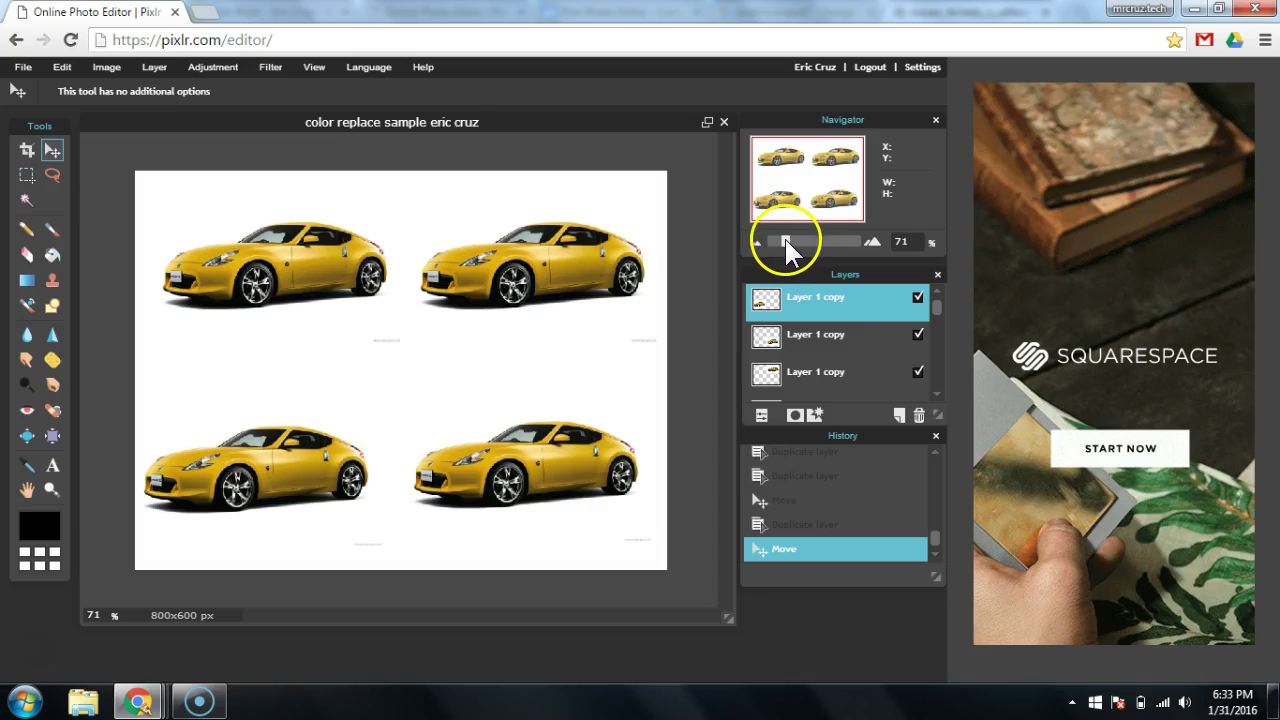
Step: Zoom the Navigator to about 170% on the lower-left car and toggle the top layer's visibility
left_click_drag(784, 238, 799, 240)
left_click(813, 177)
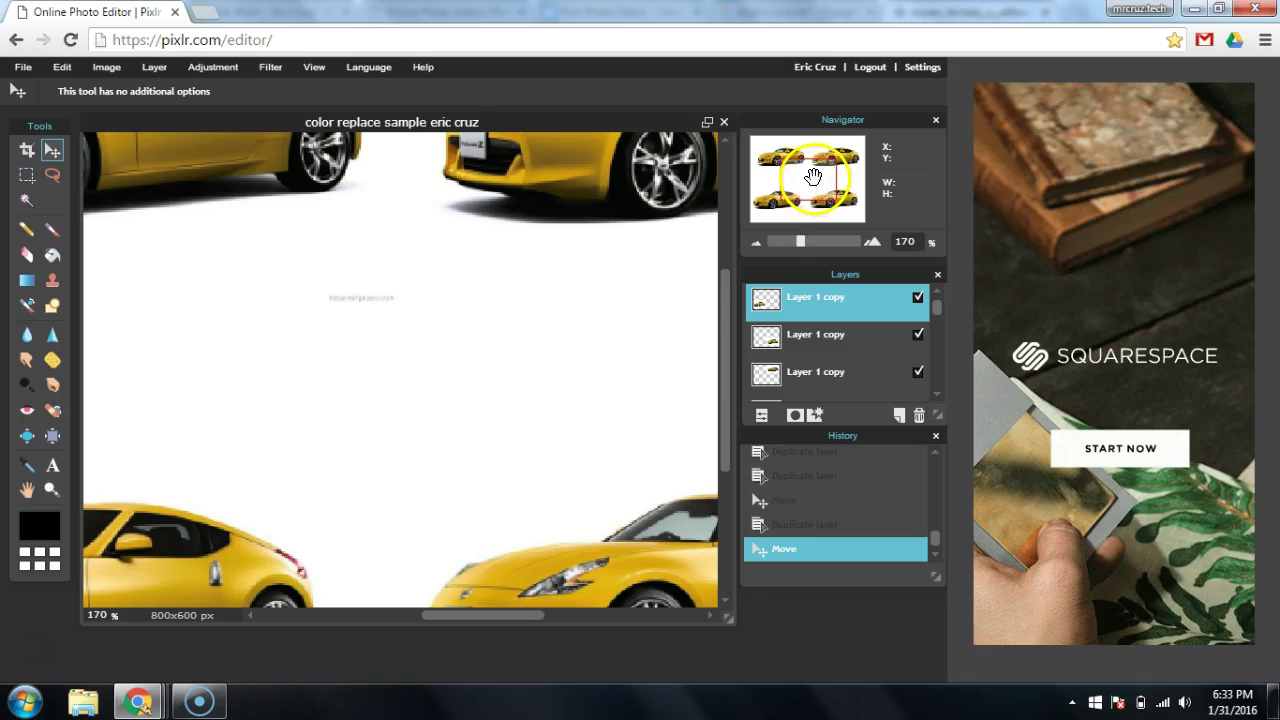
left_click_drag(813, 177, 781, 198)
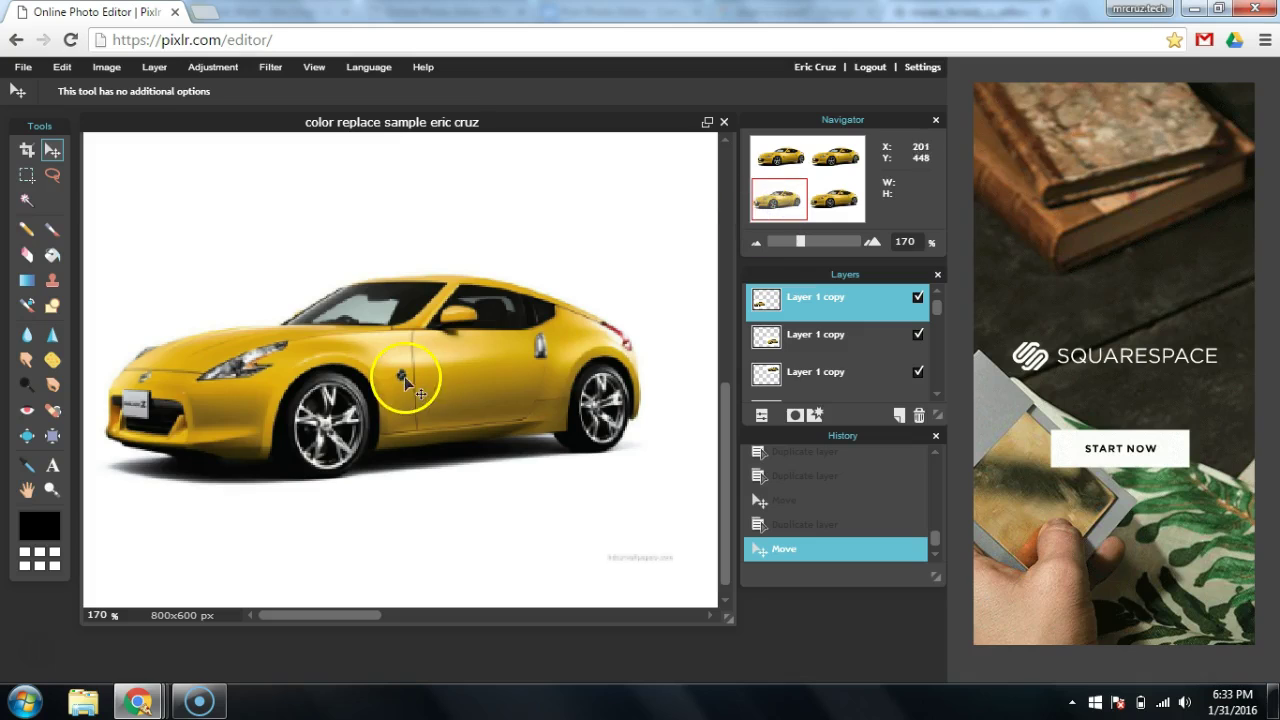
left_click(918, 298)
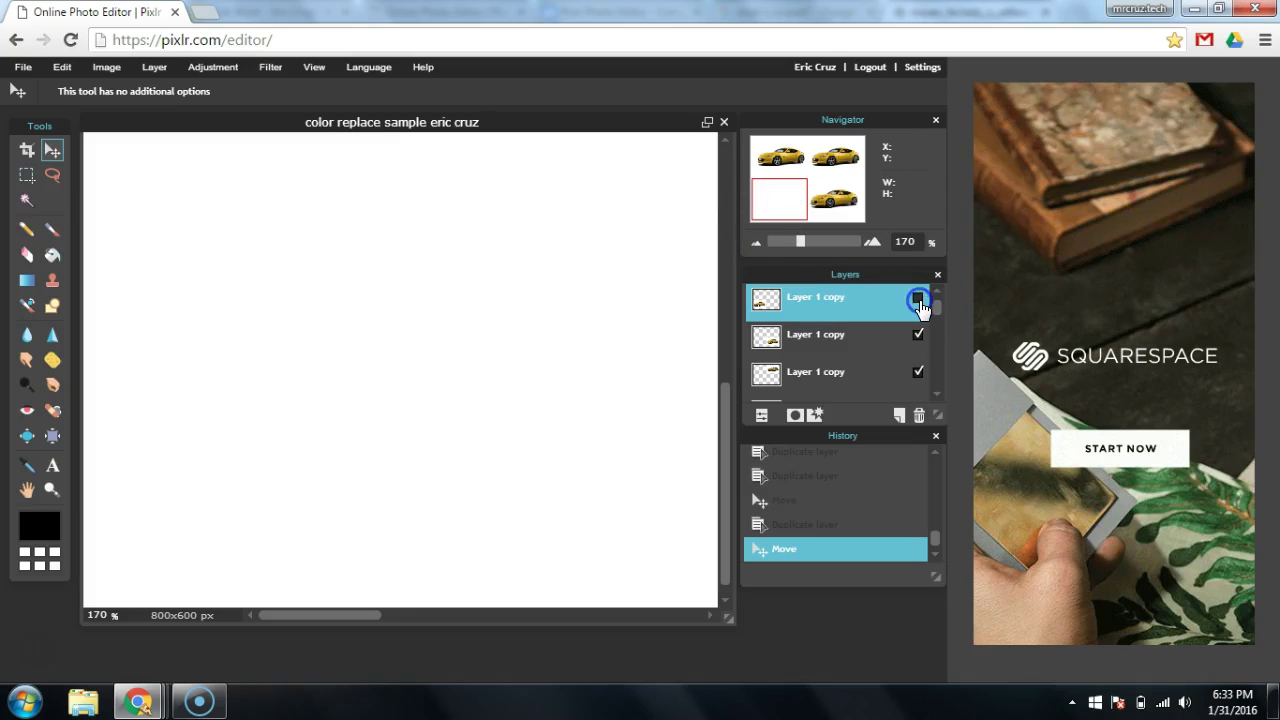
left_click(918, 298)
left_click(918, 298)
left_click(918, 298)
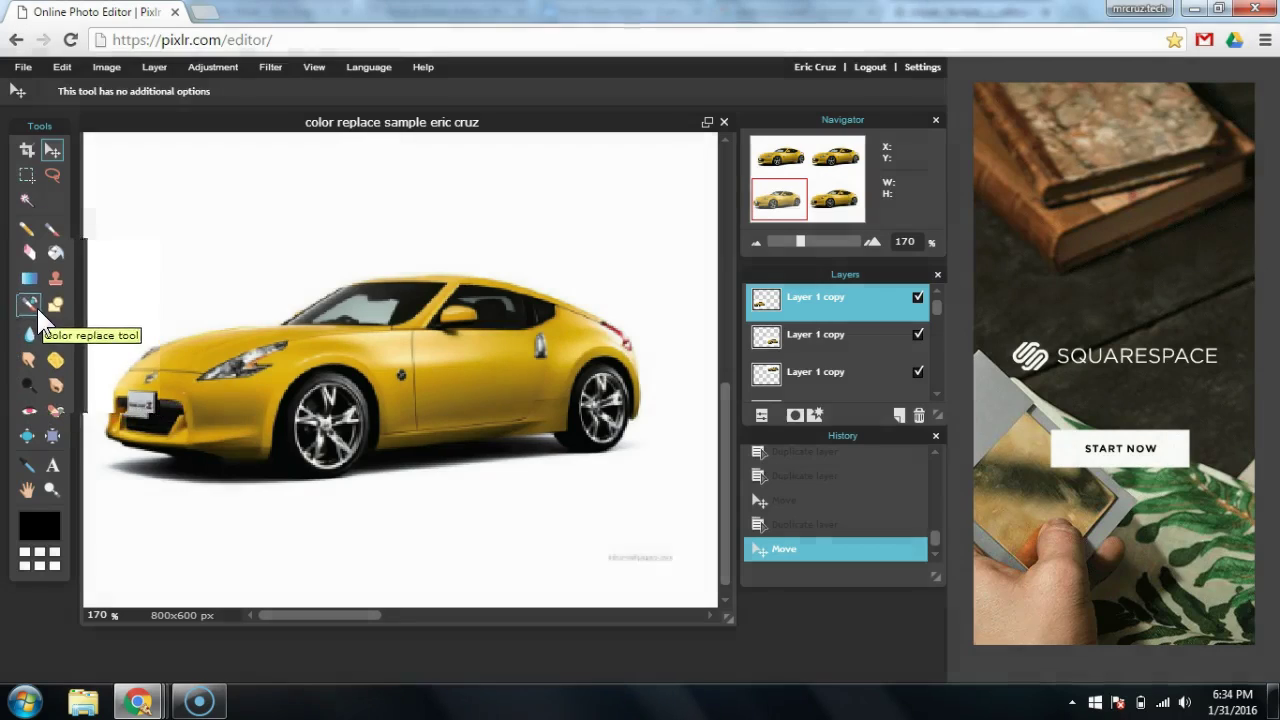
Step: Select the Color Replace tool and set the foreground colour to pure blue 0000ff
left_click(34, 306)
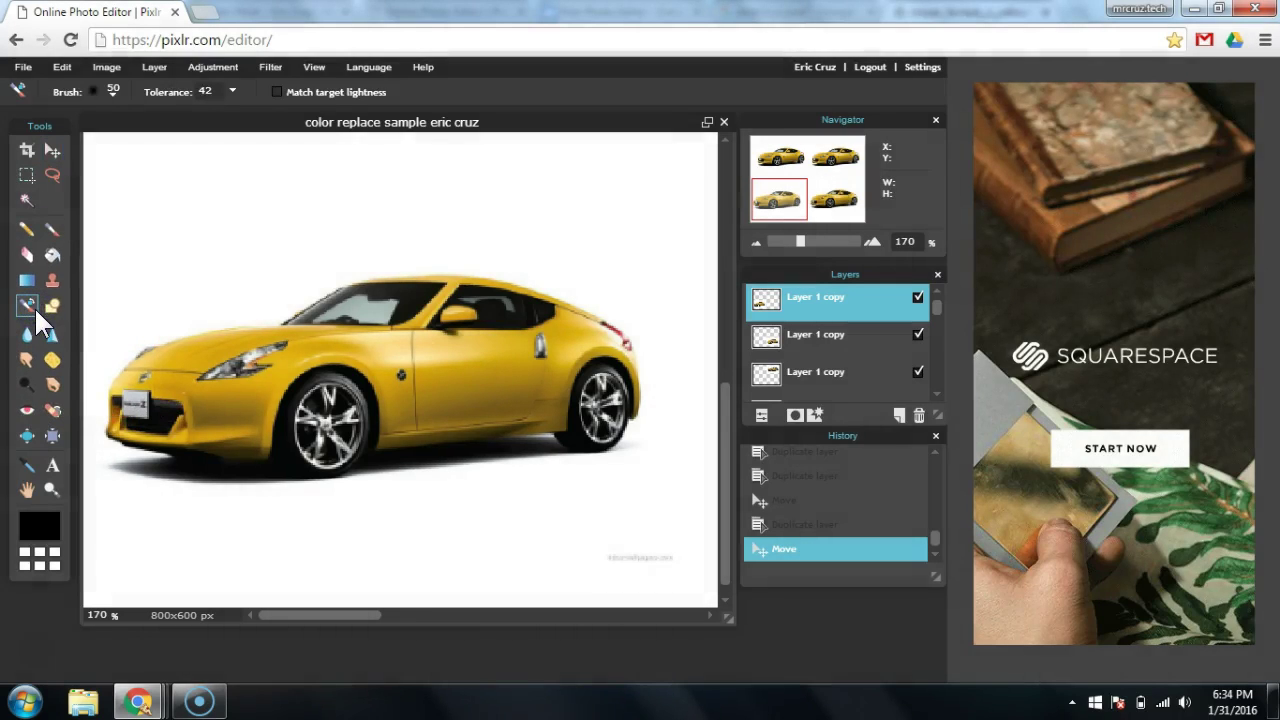
left_click(46, 522)
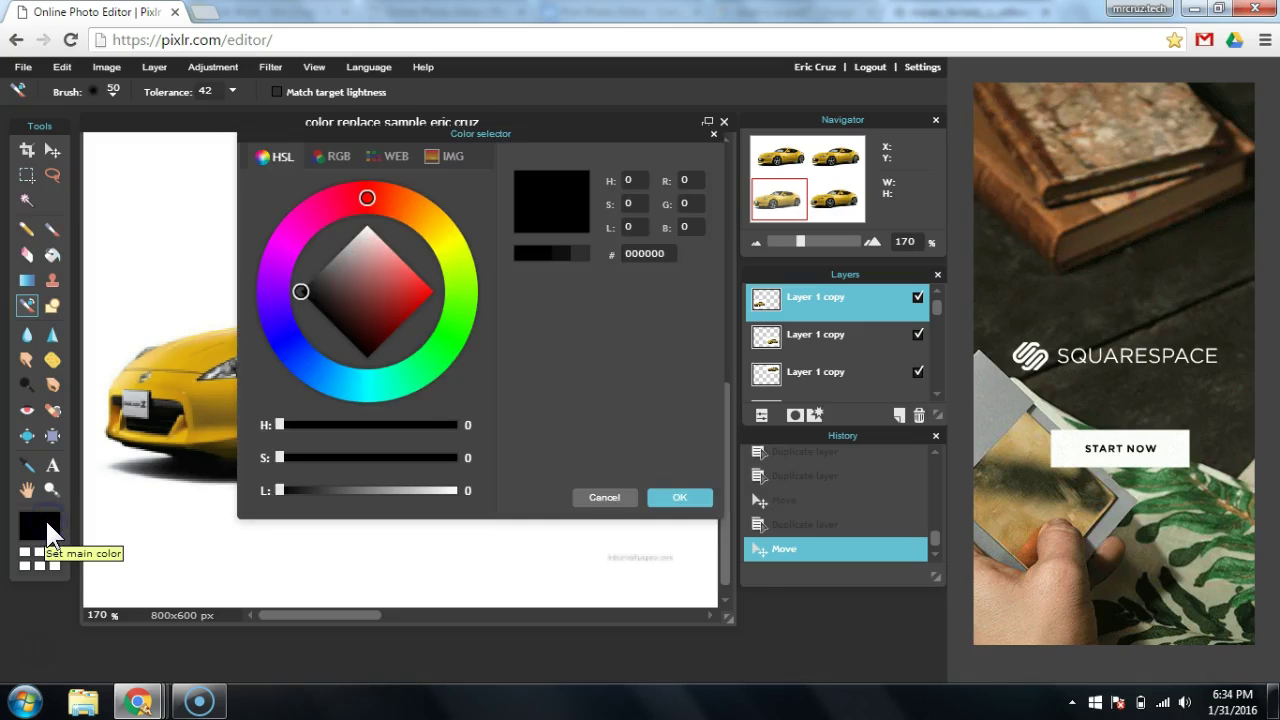
left_click(400, 163)
left_click_drag(414, 134, 710, 150)
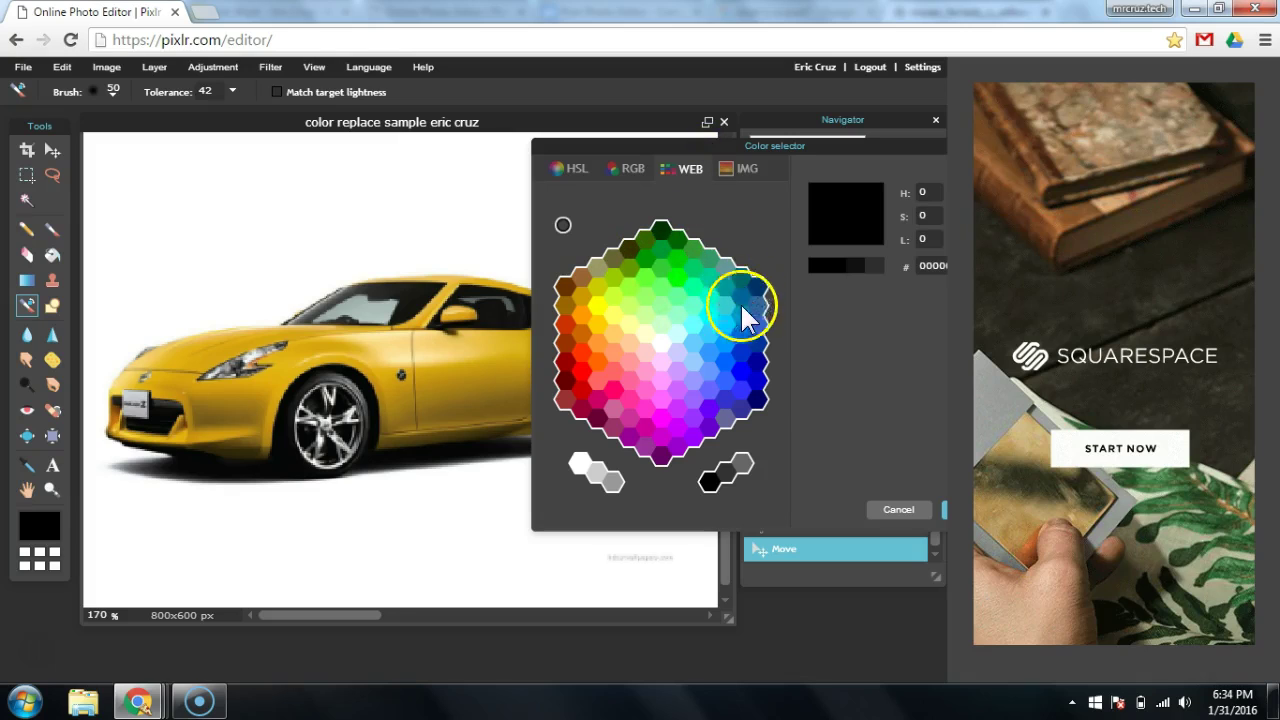
left_click(745, 367)
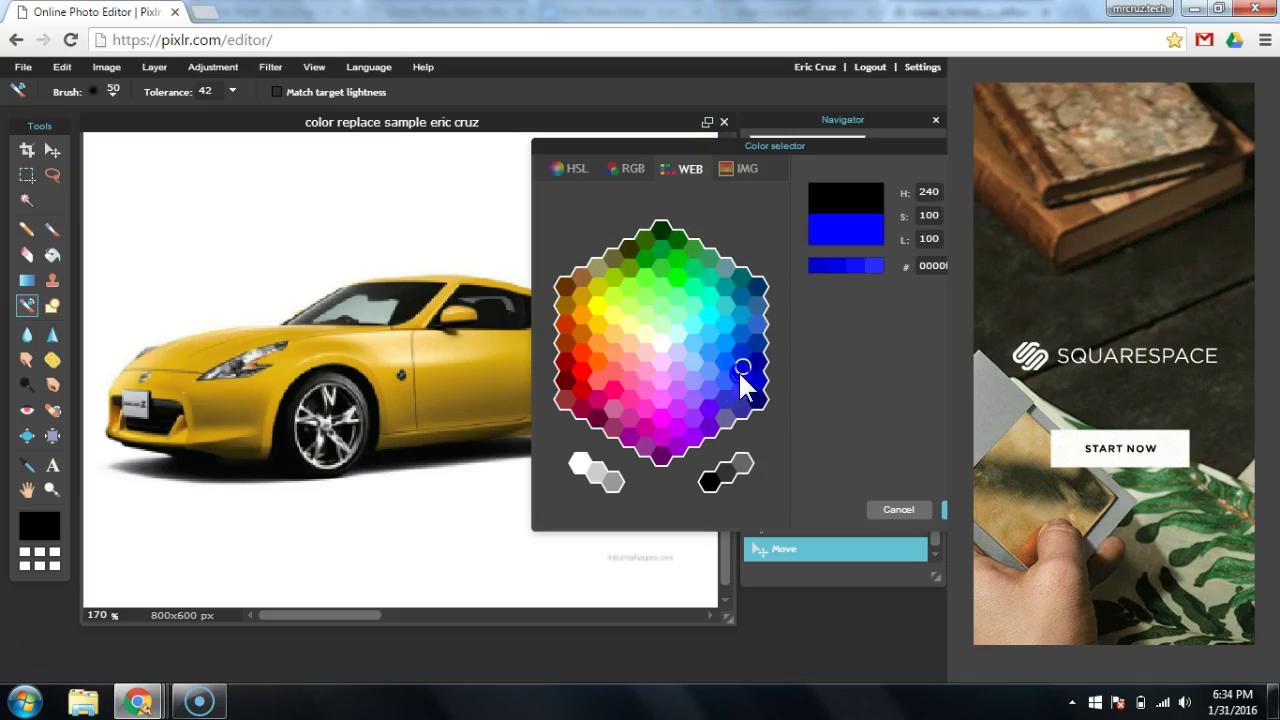
left_click(706, 343)
left_click_drag(707, 147, 528, 147)
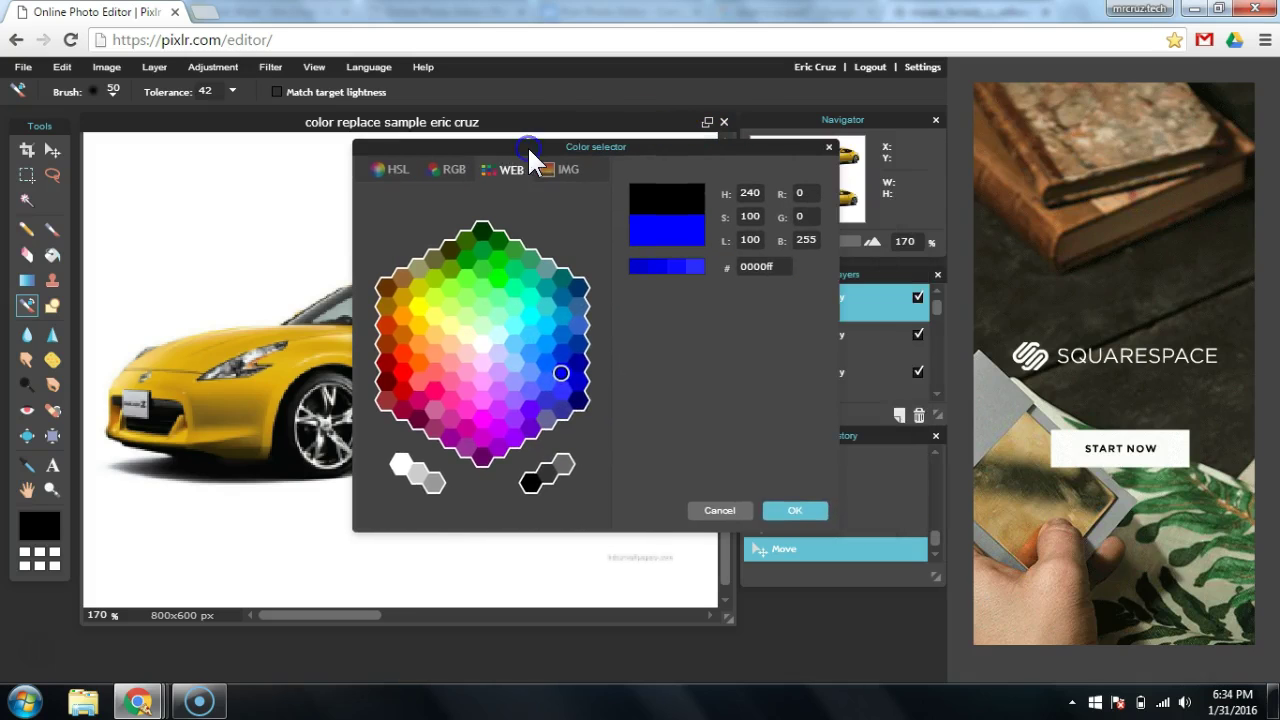
left_click(575, 410)
left_click_drag(551, 306, 562, 371)
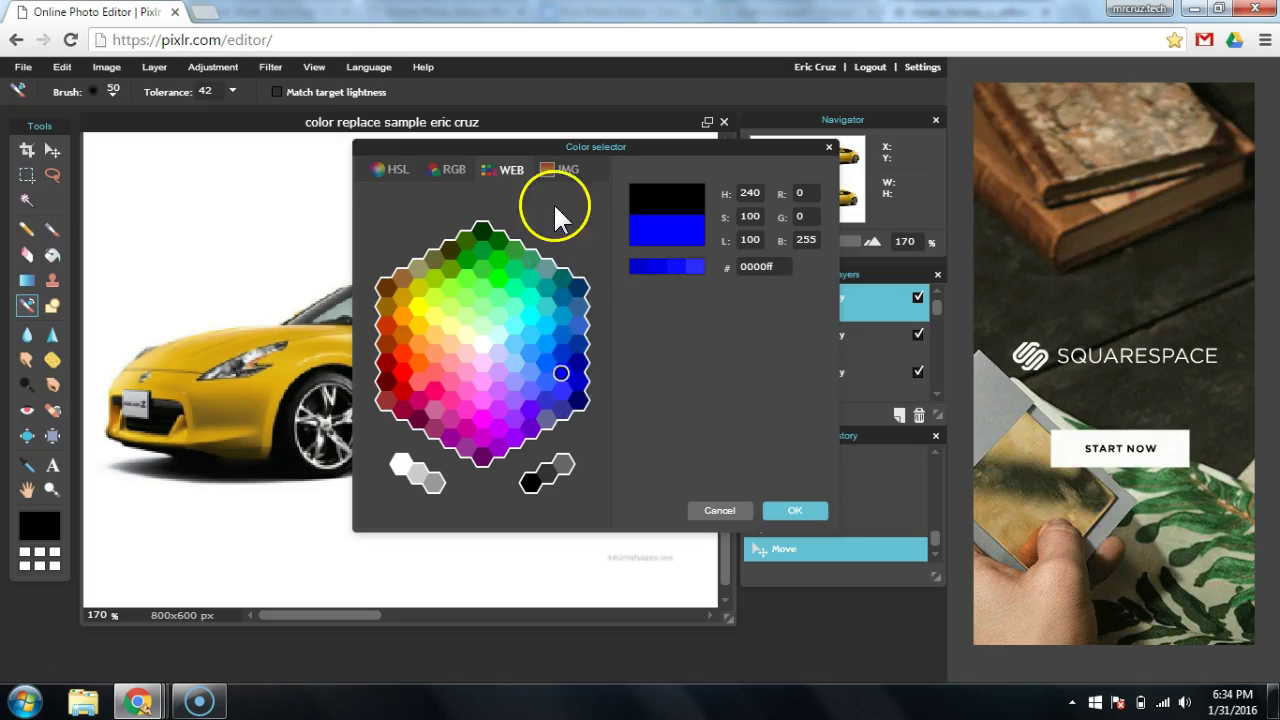
left_click(795, 511)
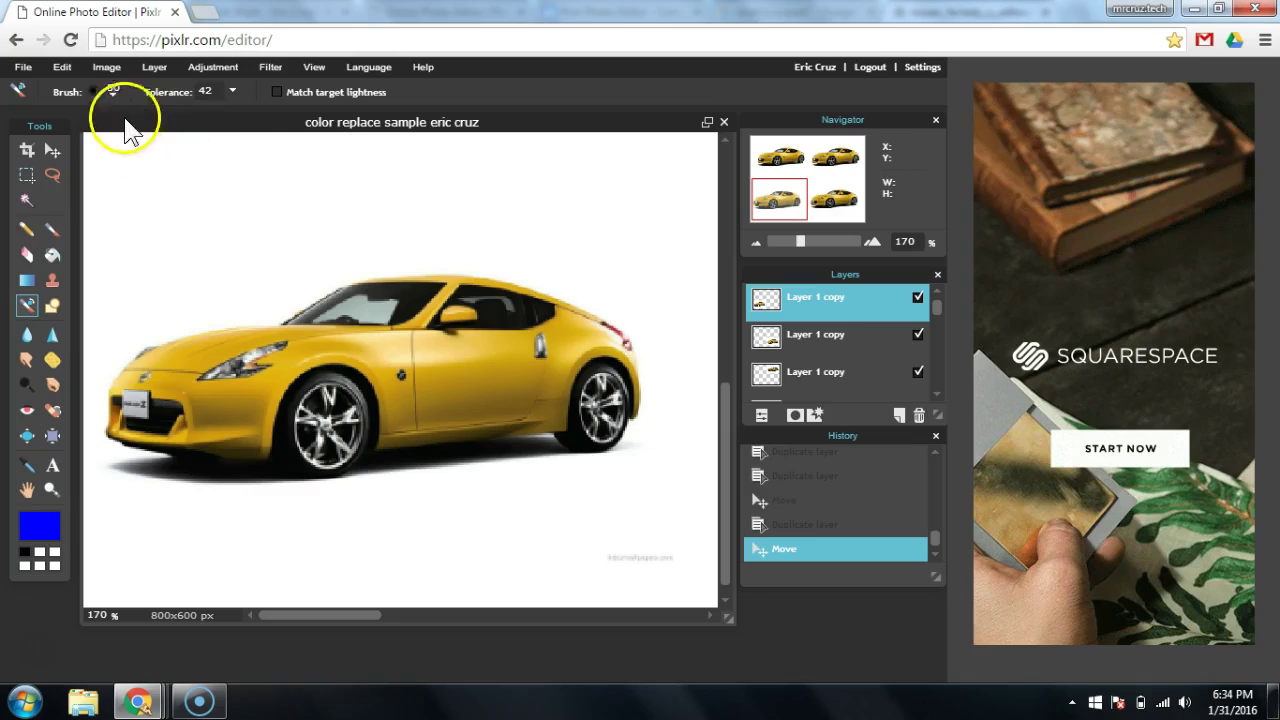
left_click(113, 90)
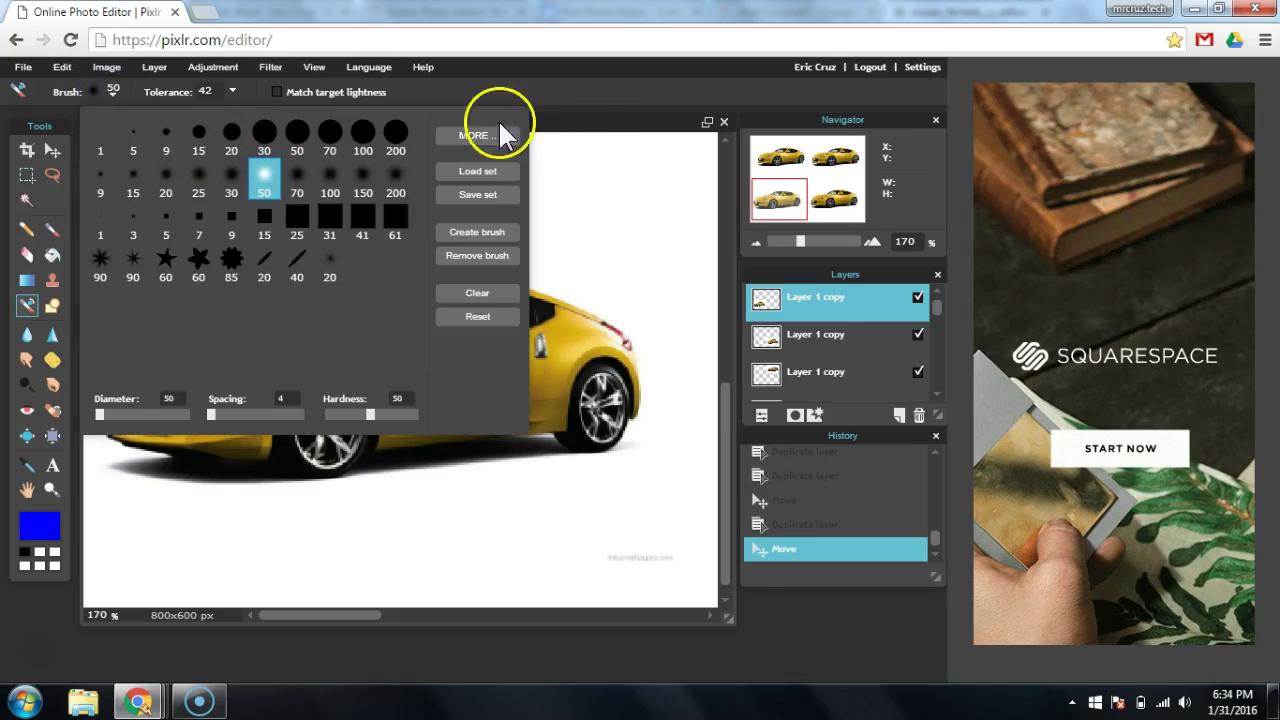
Step: With the brush at size 50, paint the car door, roof pillar and rear door blue
left_click(630, 108)
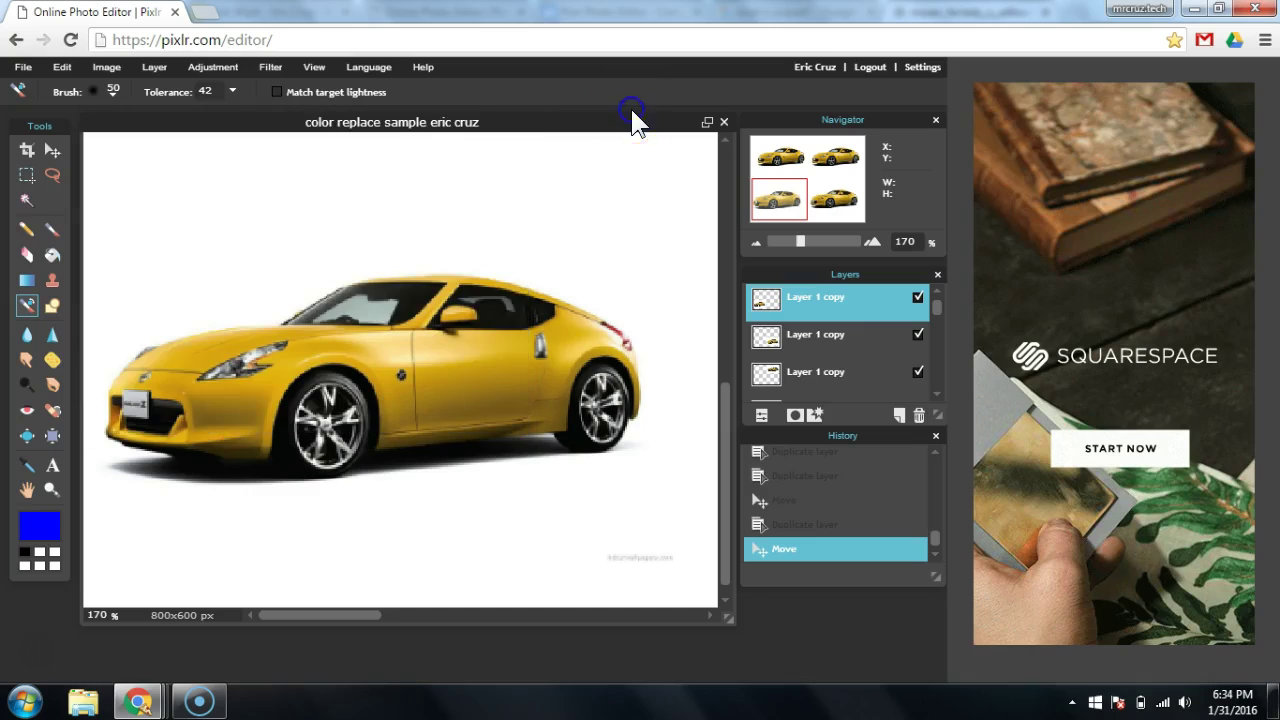
left_click(468, 377)
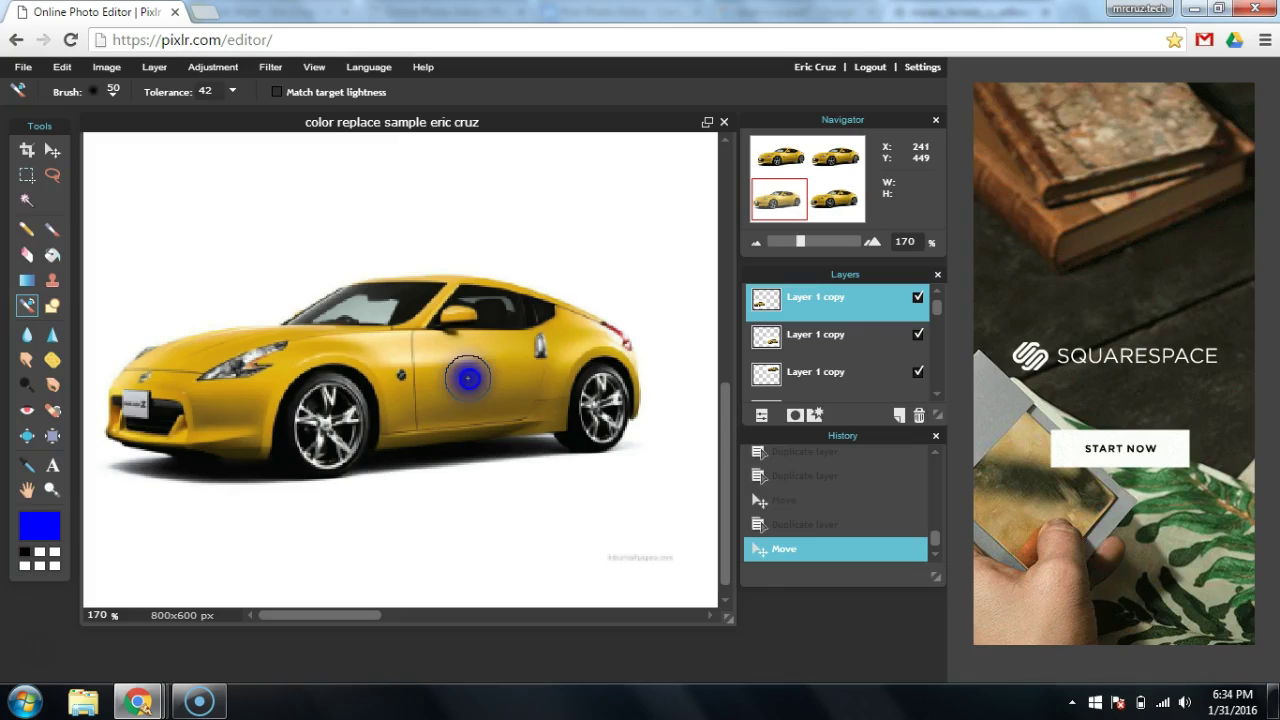
mouse_move(469, 378)
left_mouse_down()
mouse_move(456, 285)
mouse_move(424, 346)
mouse_move(421, 436)
mouse_move(494, 341)
mouse_move(477, 430)
mouse_move(513, 396)
mouse_move(491, 345)
mouse_move(435, 393)
left_mouse_up()
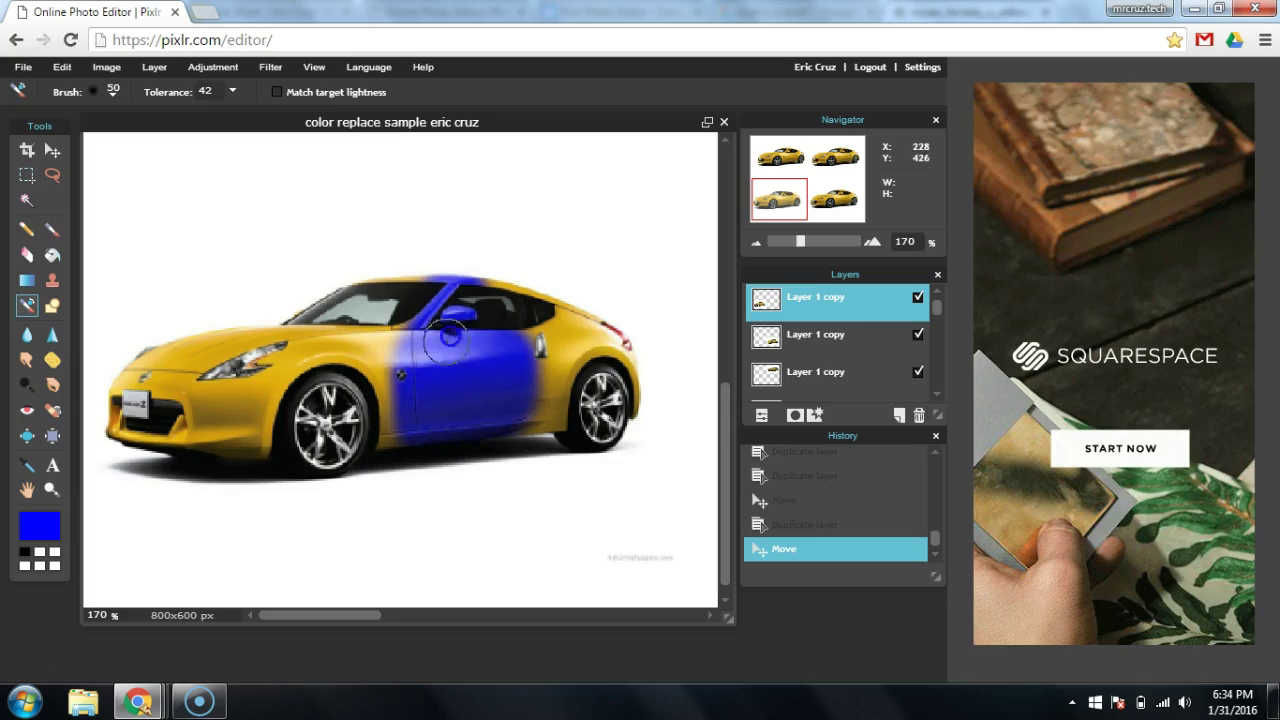
mouse_move(450, 340)
left_mouse_down()
mouse_move(487, 435)
mouse_move(518, 367)
mouse_move(488, 272)
mouse_move(518, 325)
mouse_move(518, 425)
left_mouse_up()
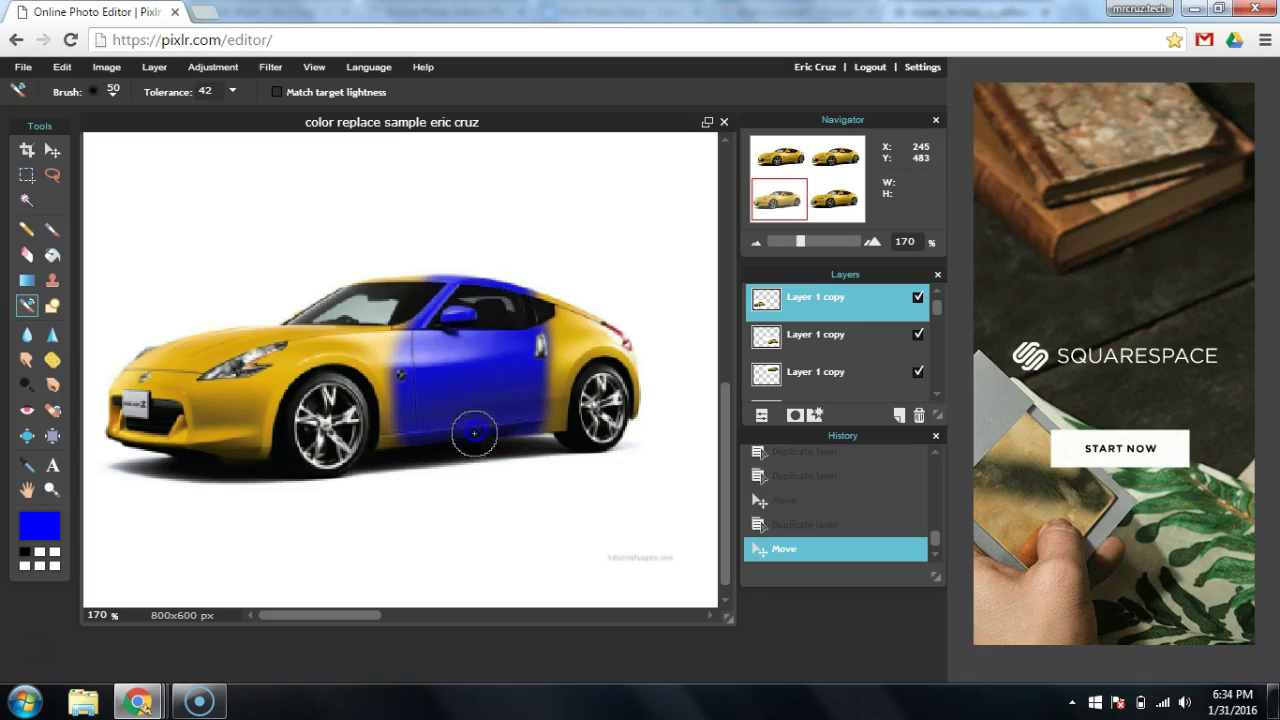
Step: Paint the front fender, hood, bumper and windshield pillar blue
left_click(343, 350)
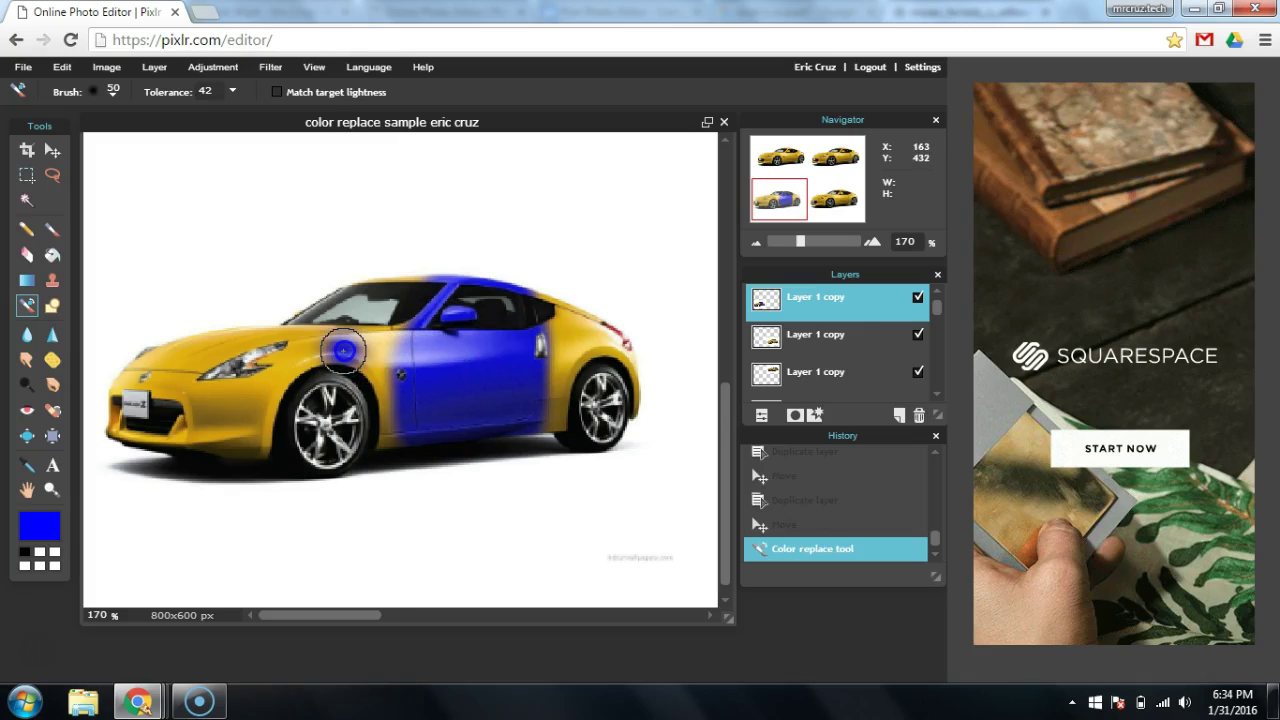
mouse_move(349, 347)
left_mouse_down()
mouse_move(436, 308)
mouse_move(401, 314)
mouse_move(375, 360)
mouse_move(367, 400)
mouse_move(392, 435)
left_mouse_up()
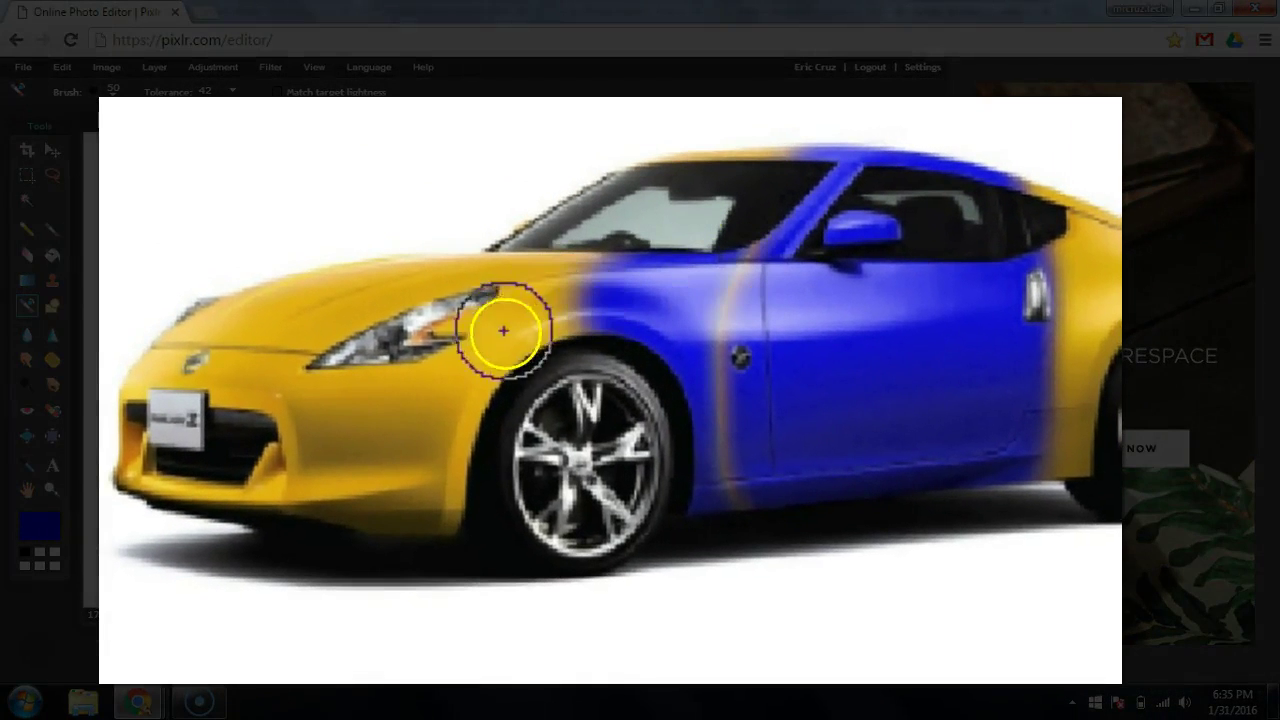
mouse_move(503, 330)
left_mouse_down()
mouse_move(491, 343)
mouse_move(571, 214)
mouse_move(543, 375)
left_mouse_up()
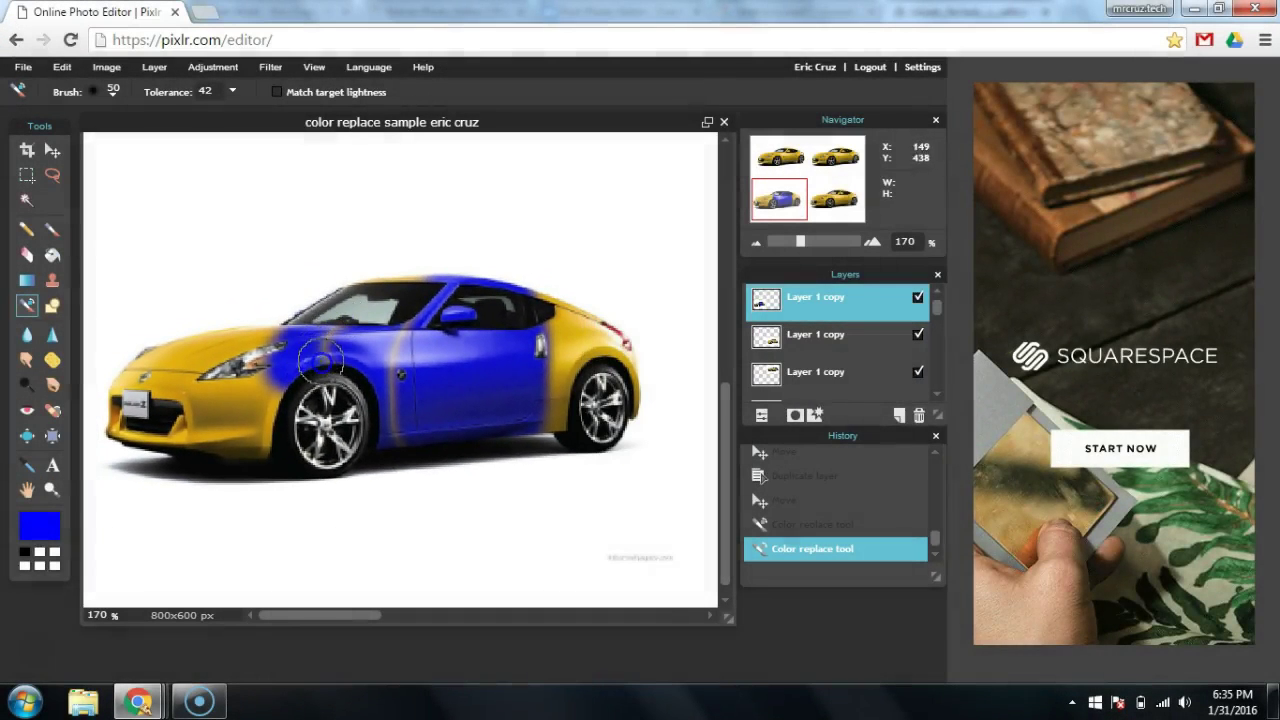
mouse_move(320, 360)
left_mouse_down()
mouse_move(270, 337)
mouse_move(226, 347)
mouse_move(204, 364)
mouse_move(285, 367)
mouse_move(248, 412)
mouse_move(300, 404)
mouse_move(213, 396)
mouse_move(178, 371)
mouse_move(181, 336)
mouse_move(221, 319)
mouse_move(166, 355)
mouse_move(168, 413)
mouse_move(265, 429)
mouse_move(196, 427)
mouse_move(132, 368)
mouse_move(116, 374)
mouse_move(143, 384)
mouse_move(140, 444)
mouse_move(198, 455)
mouse_move(118, 439)
mouse_move(97, 385)
mouse_move(166, 329)
left_mouse_up()
left_click(416, 328)
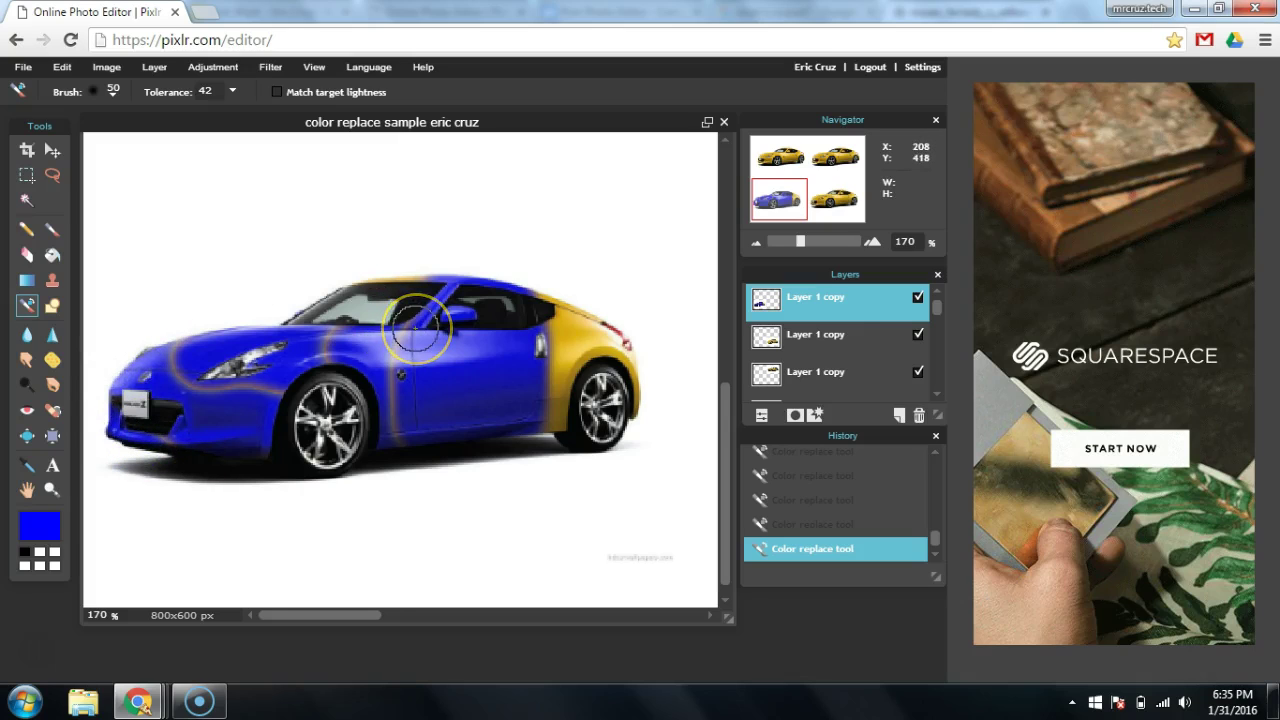
mouse_move(416, 328)
left_mouse_down()
mouse_move(693, 482)
mouse_move(408, 409)
mouse_move(401, 324)
mouse_move(382, 433)
left_mouse_up()
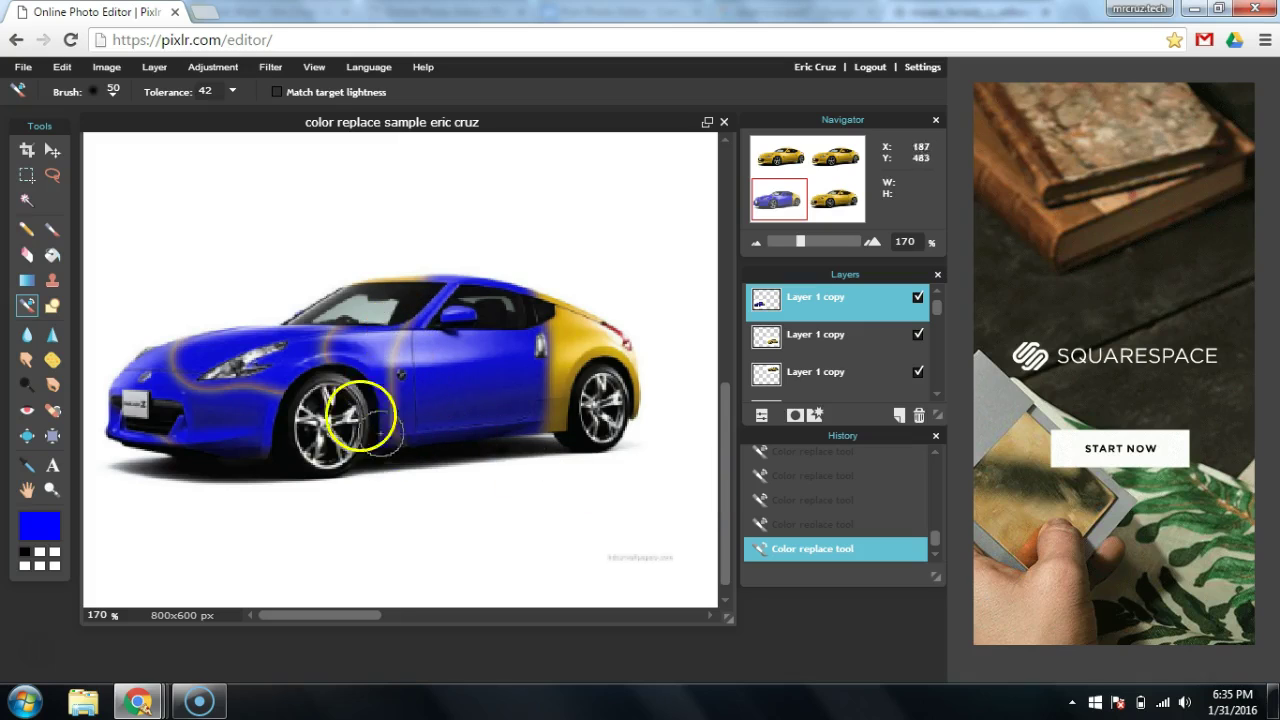
Step: Revert the car to its pre-painting state via the History panel's Move entry
left_click(935, 452)
left_click(936, 450)
left_click(853, 485)
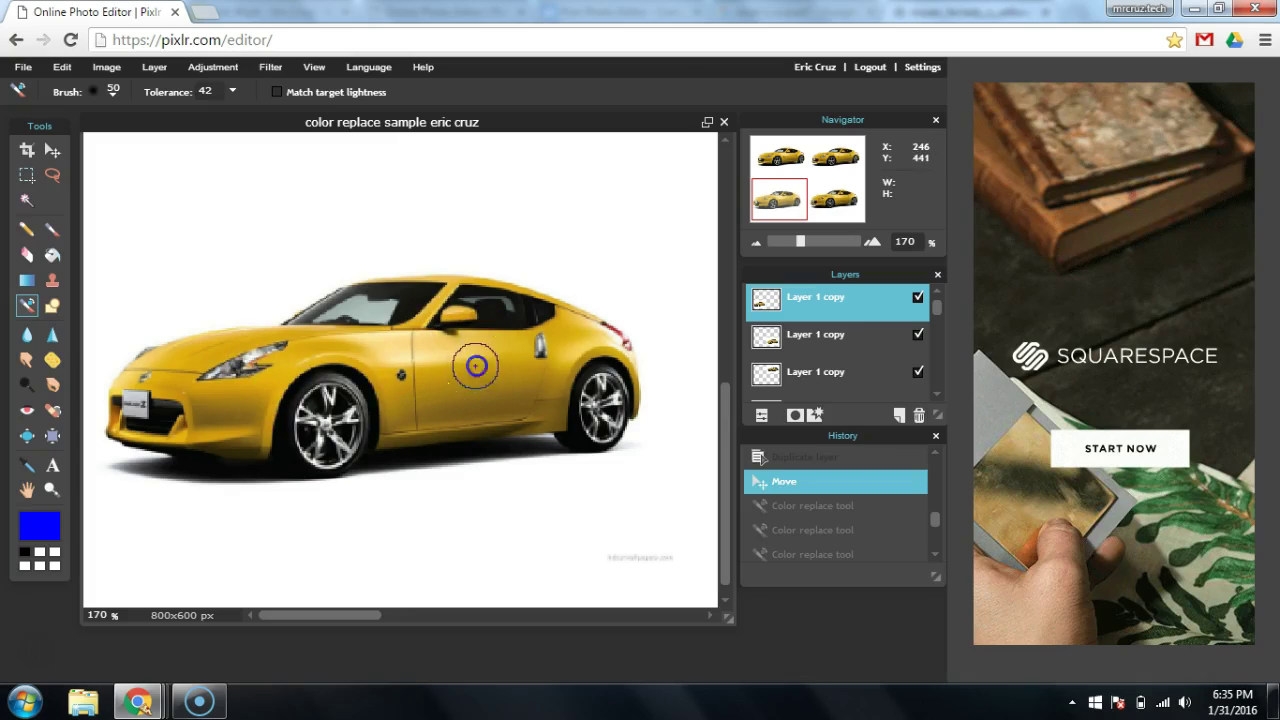
Step: Repaint the door, roof, fender and lower front bumper evenly blue
mouse_move(476, 366)
left_mouse_down()
mouse_move(455, 263)
mouse_move(482, 252)
mouse_move(497, 285)
mouse_move(342, 280)
mouse_move(506, 288)
mouse_move(651, 340)
mouse_move(651, 417)
mouse_move(558, 345)
mouse_move(567, 390)
mouse_move(550, 433)
mouse_move(525, 442)
mouse_move(519, 309)
mouse_move(484, 454)
mouse_move(475, 348)
left_mouse_up()
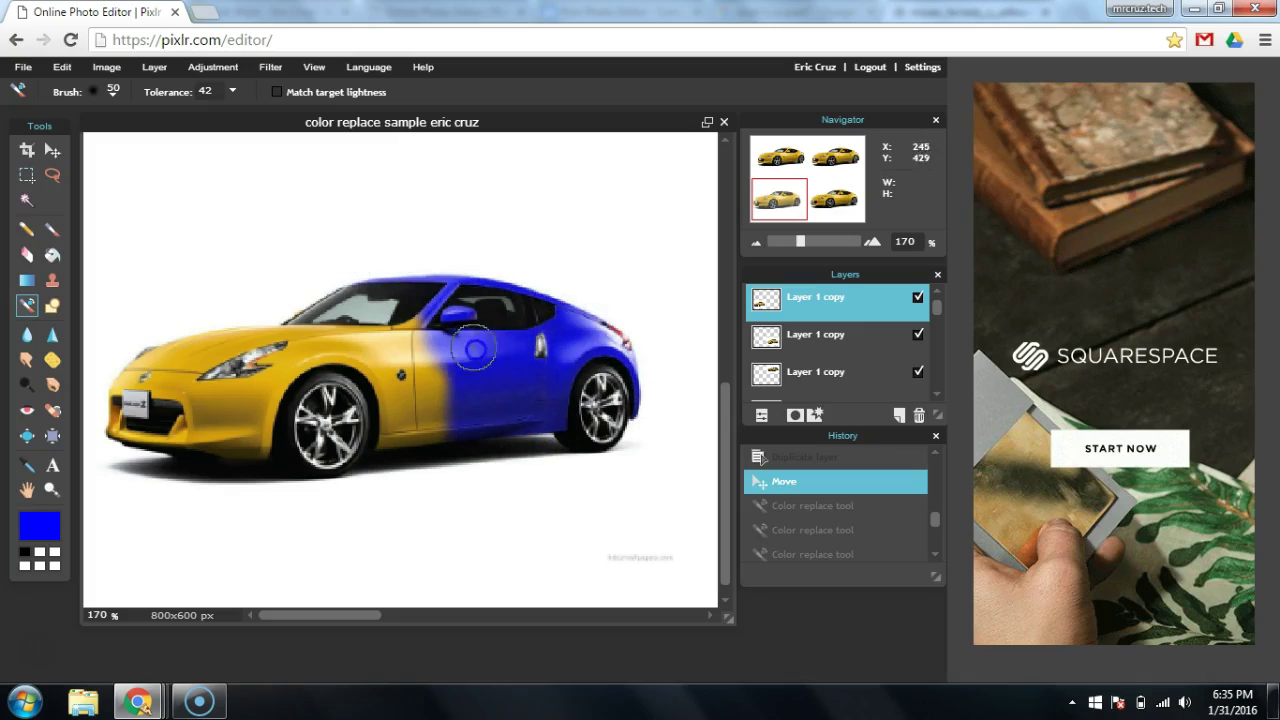
mouse_move(548, 474)
left_mouse_down()
mouse_move(406, 317)
mouse_move(433, 445)
mouse_move(393, 395)
mouse_move(389, 435)
left_mouse_up()
mouse_move(470, 424)
left_mouse_down()
mouse_move(441, 377)
mouse_move(319, 332)
mouse_move(287, 393)
mouse_move(259, 395)
mouse_move(262, 446)
mouse_move(218, 416)
mouse_move(219, 434)
mouse_move(185, 353)
mouse_move(215, 458)
mouse_move(147, 343)
mouse_move(108, 394)
mouse_move(108, 441)
mouse_move(190, 455)
mouse_move(160, 336)
mouse_move(307, 456)
left_mouse_up()
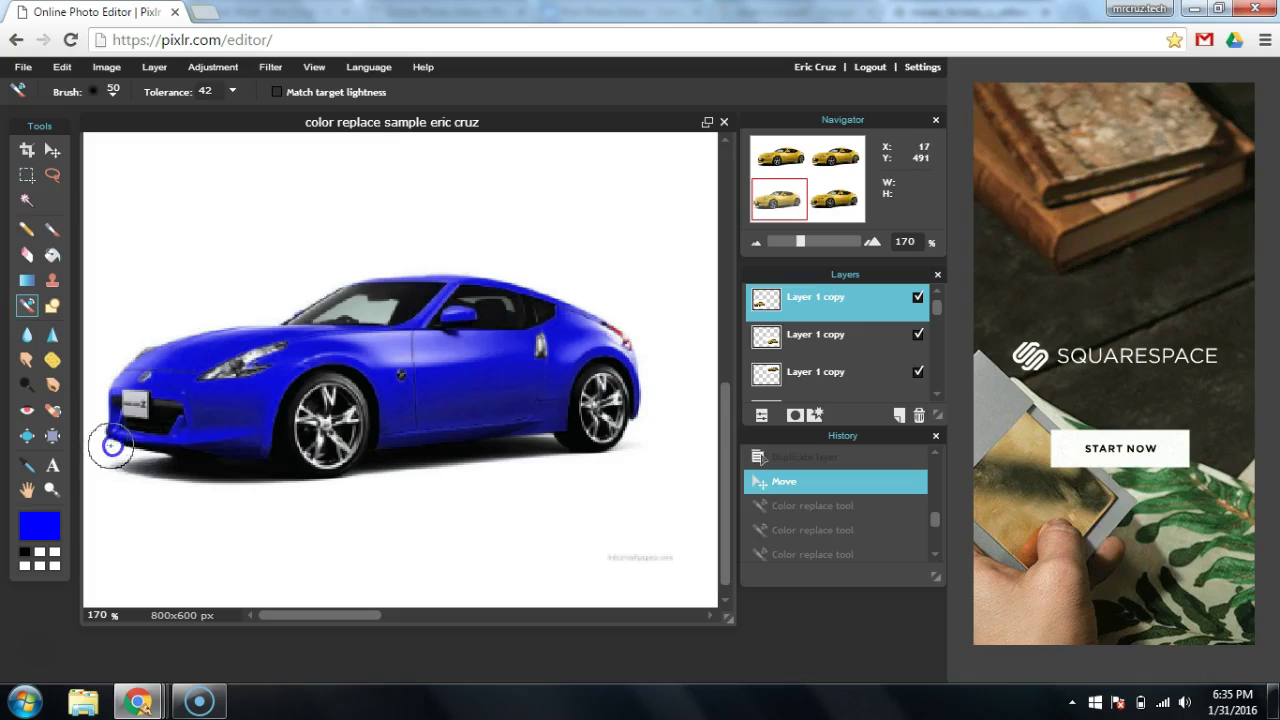
left_click_drag(112, 446, 354, 474)
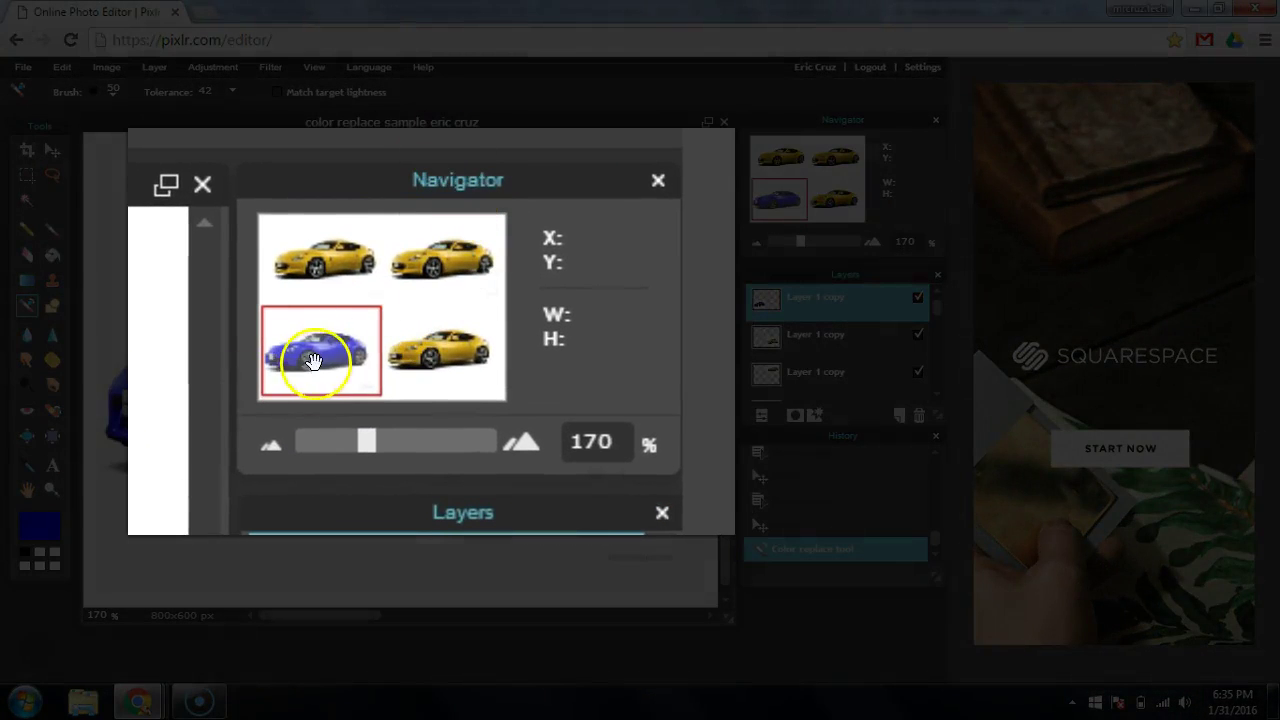
Step: Bring the bottom-right car into view and make its second car layer active
left_click_drag(774, 201, 847, 200)
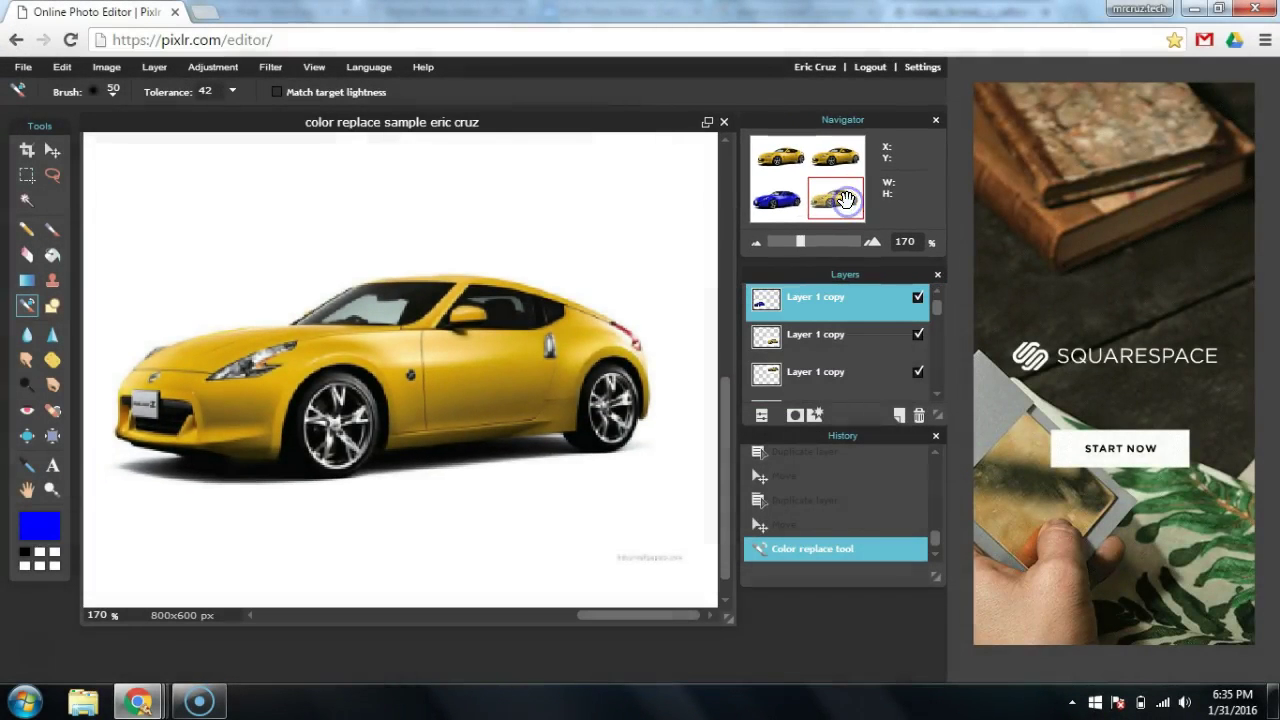
left_click(836, 341)
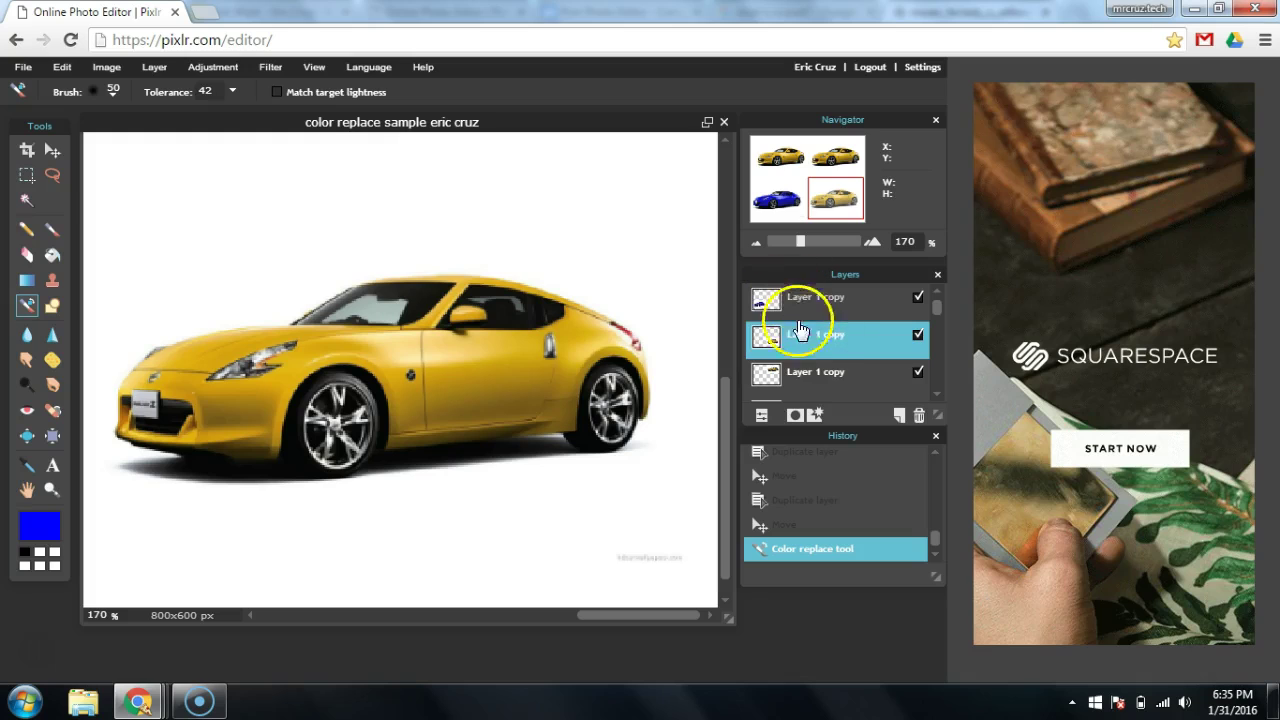
left_click(918, 336)
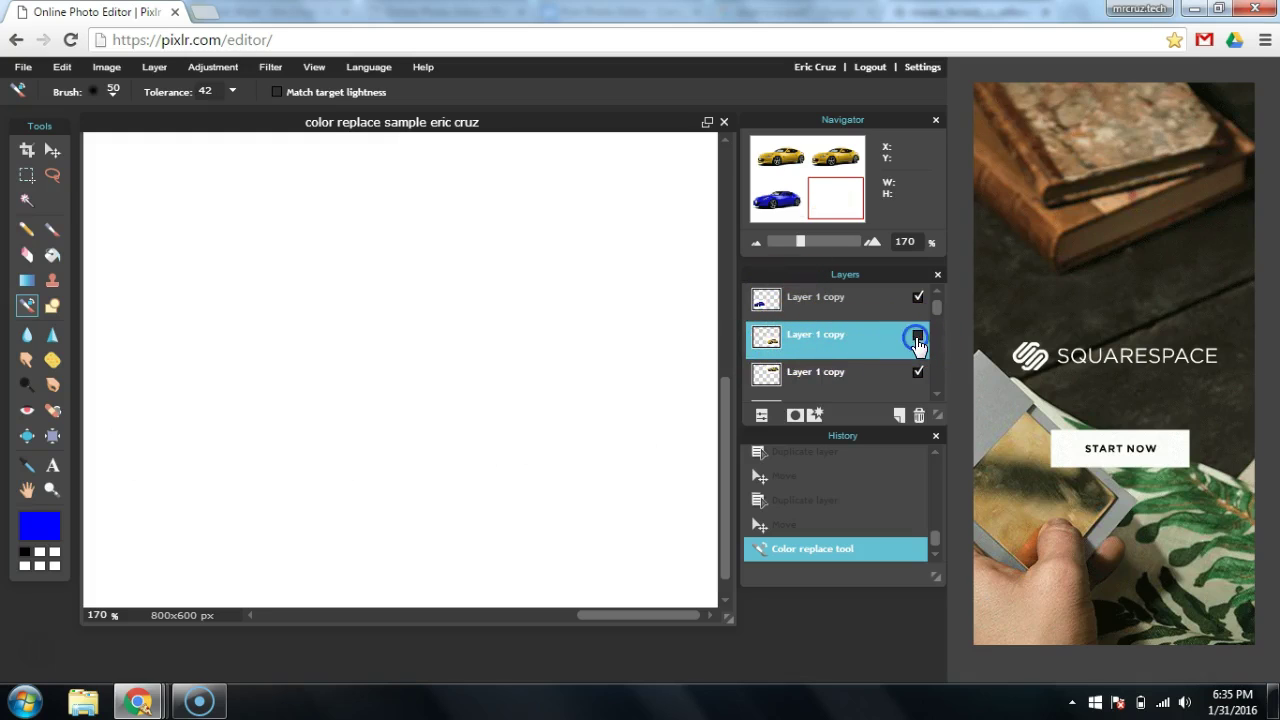
left_click(918, 336)
left_click(918, 336)
left_click(918, 336)
left_click(918, 336)
left_click(918, 336)
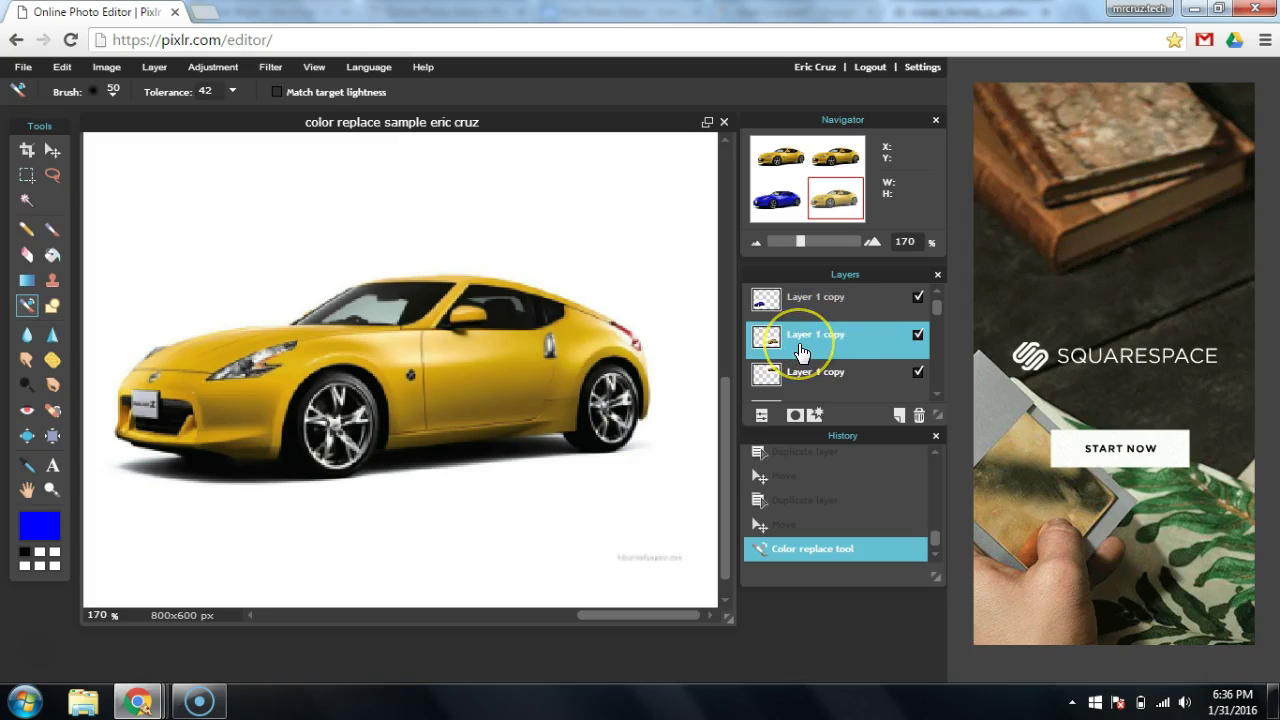
Step: Set the foreground colour to red and repaint the bottom-right car red-orange
left_click(45, 524)
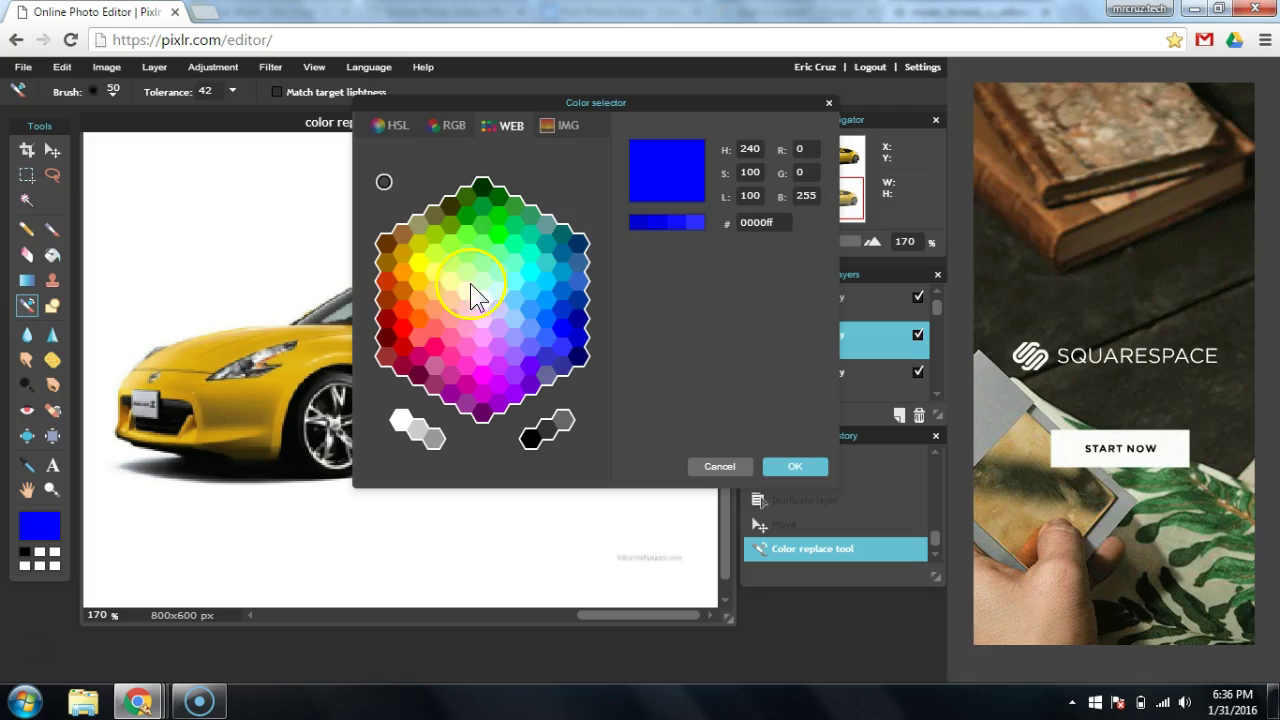
left_click(405, 308)
left_click(788, 464)
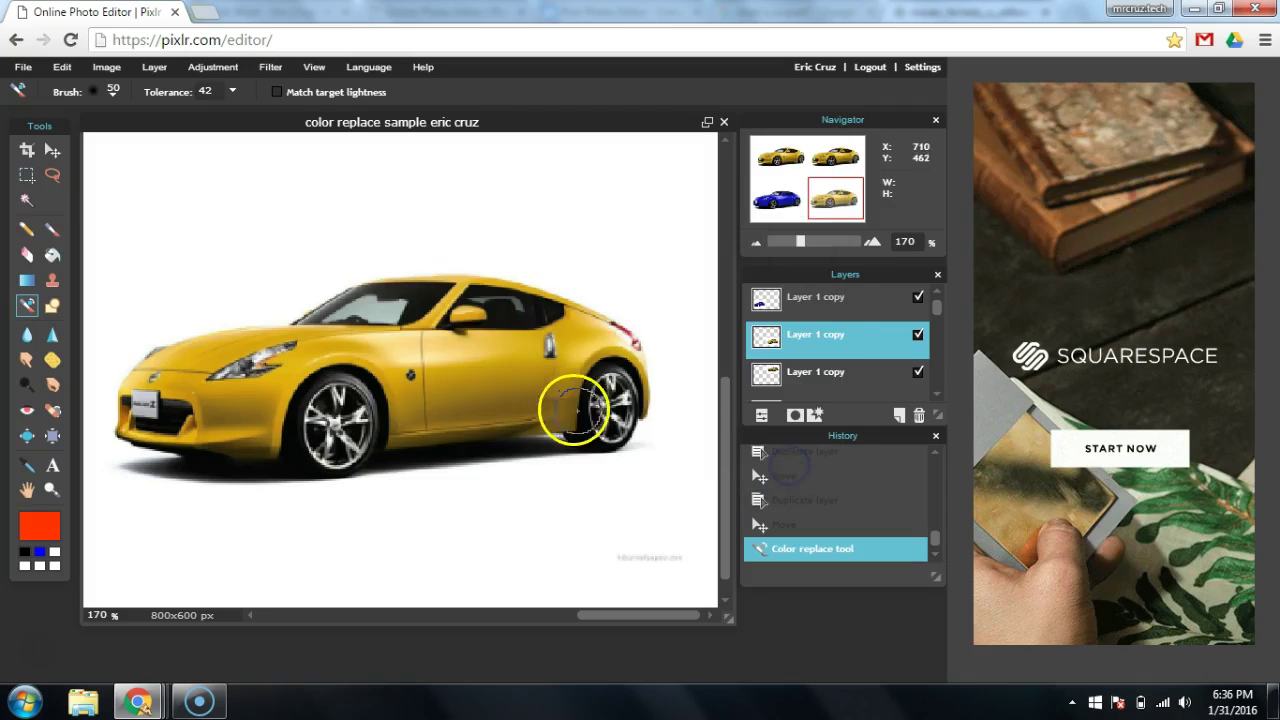
mouse_move(474, 366)
left_mouse_down()
mouse_move(443, 284)
mouse_move(471, 349)
mouse_move(529, 309)
mouse_move(570, 249)
mouse_move(497, 363)
mouse_move(634, 323)
mouse_move(660, 360)
mouse_move(573, 412)
mouse_move(571, 337)
mouse_move(466, 409)
mouse_move(400, 420)
mouse_move(405, 335)
left_mouse_up()
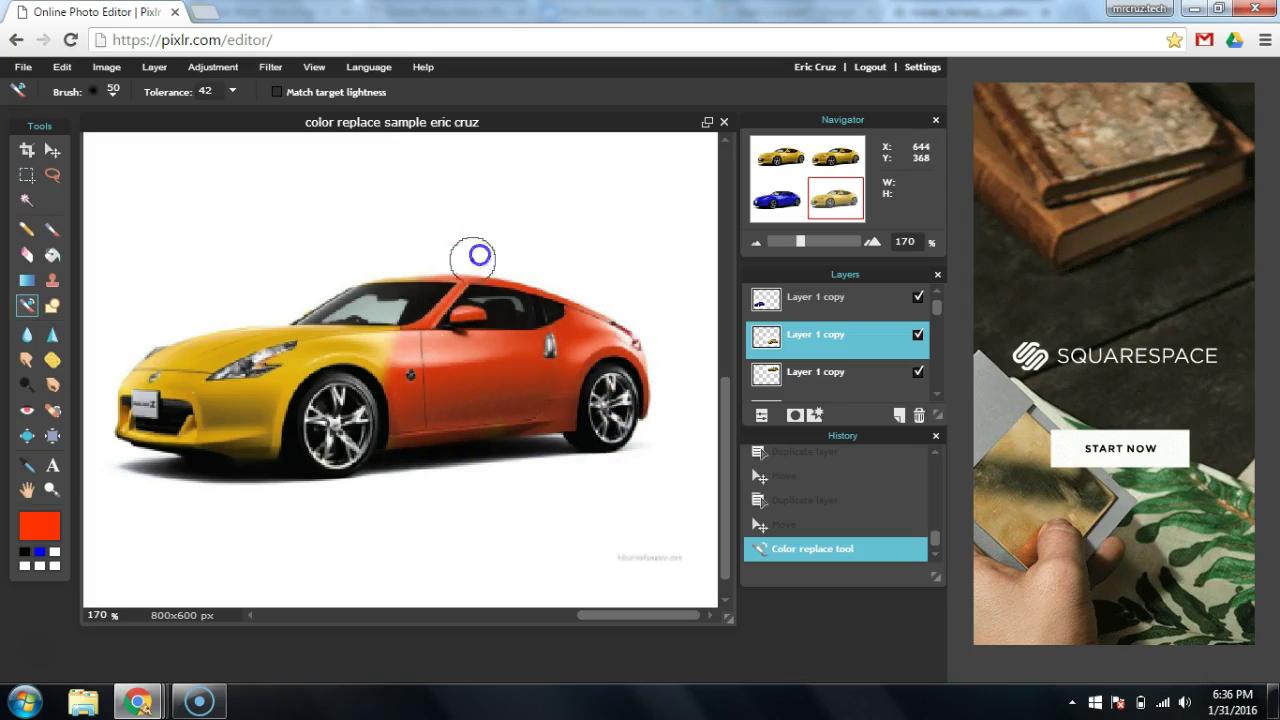
mouse_move(479, 256)
left_mouse_down()
mouse_move(358, 353)
mouse_move(338, 397)
mouse_move(385, 386)
mouse_move(451, 287)
mouse_move(318, 352)
mouse_move(288, 395)
mouse_move(254, 510)
mouse_move(242, 463)
mouse_move(261, 370)
mouse_move(319, 228)
mouse_move(201, 348)
mouse_move(212, 457)
mouse_move(179, 436)
mouse_move(171, 360)
left_mouse_up()
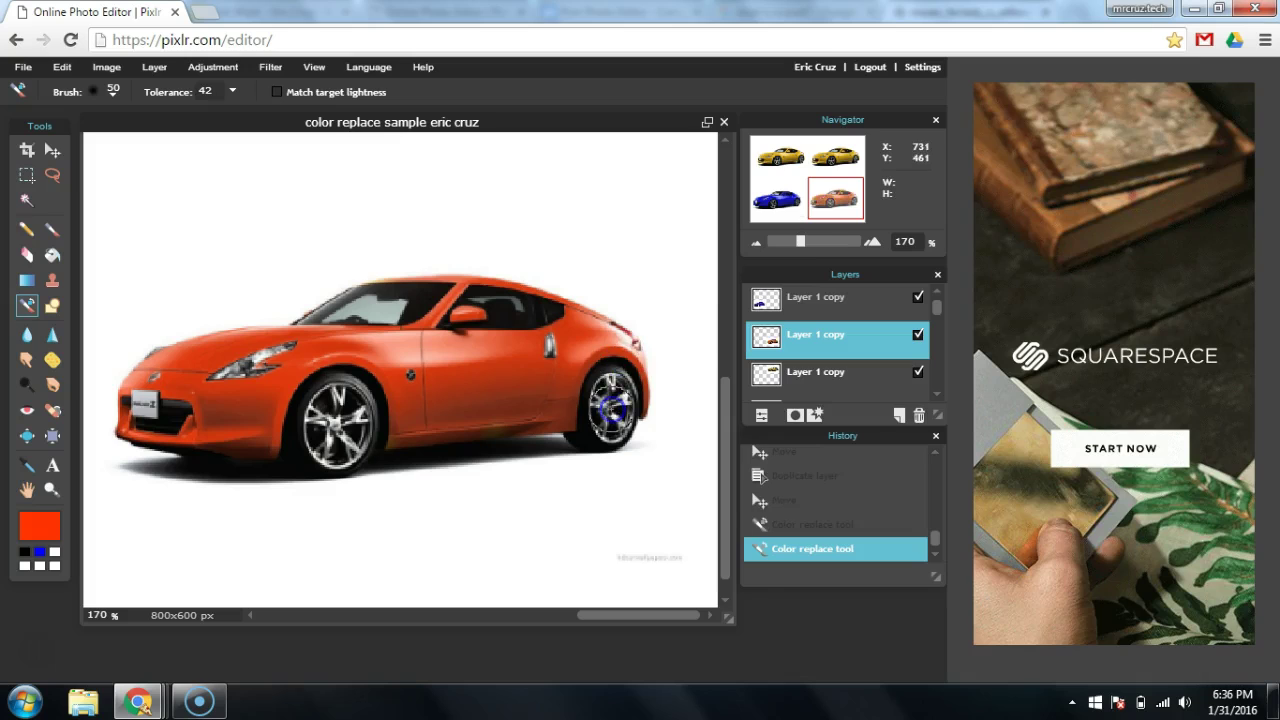
left_click_drag(828, 205, 835, 157)
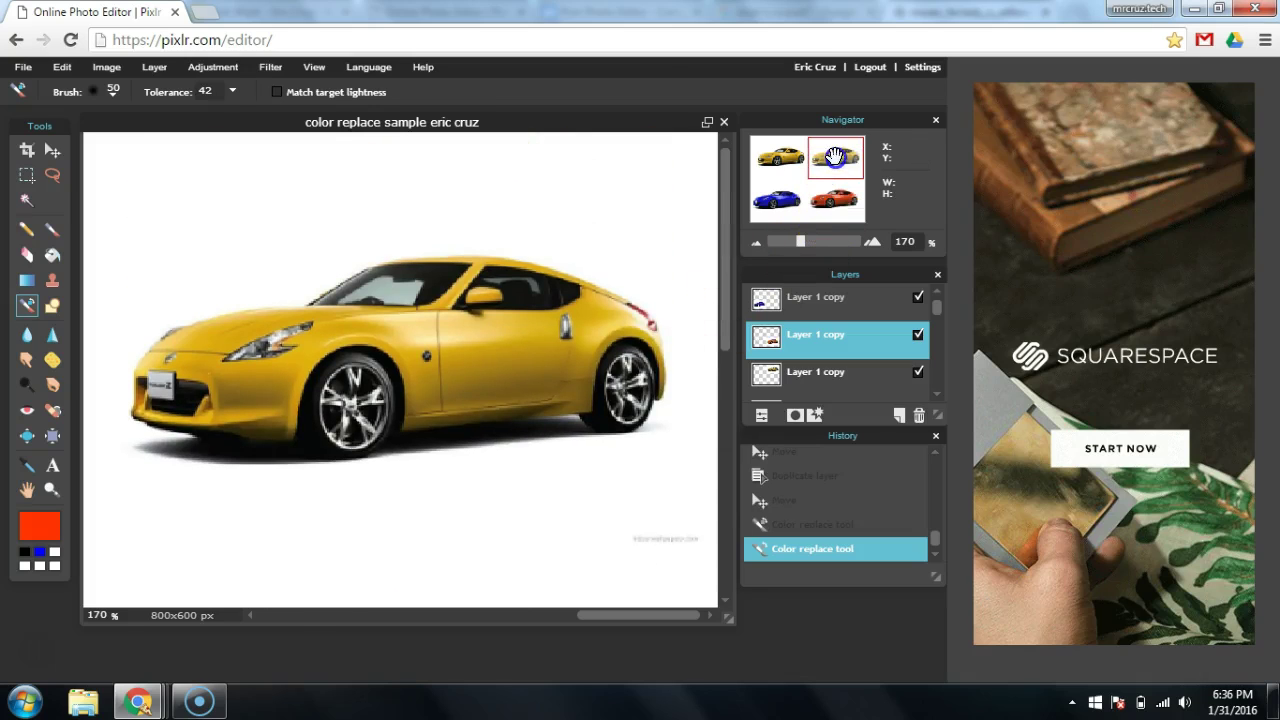
Step: Activate the third car layer, set the colour to green, and paint the door and windshield
left_click(836, 373)
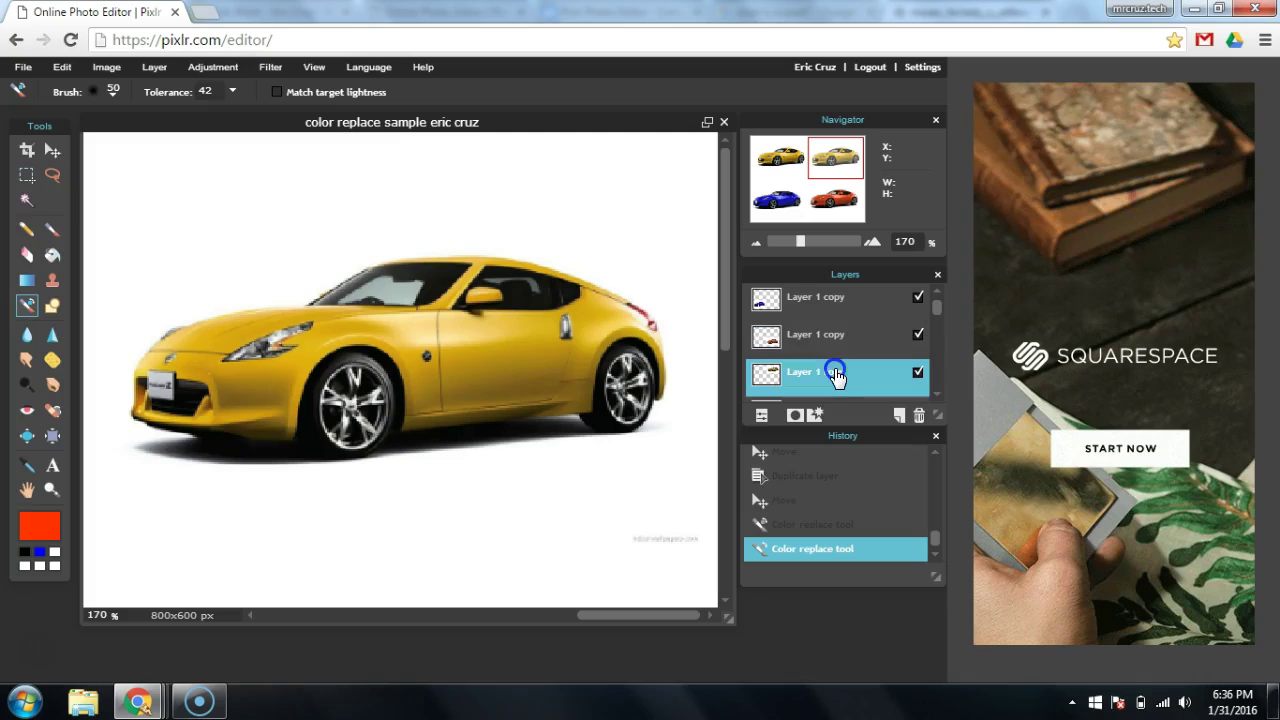
left_click(917, 373)
left_click(917, 373)
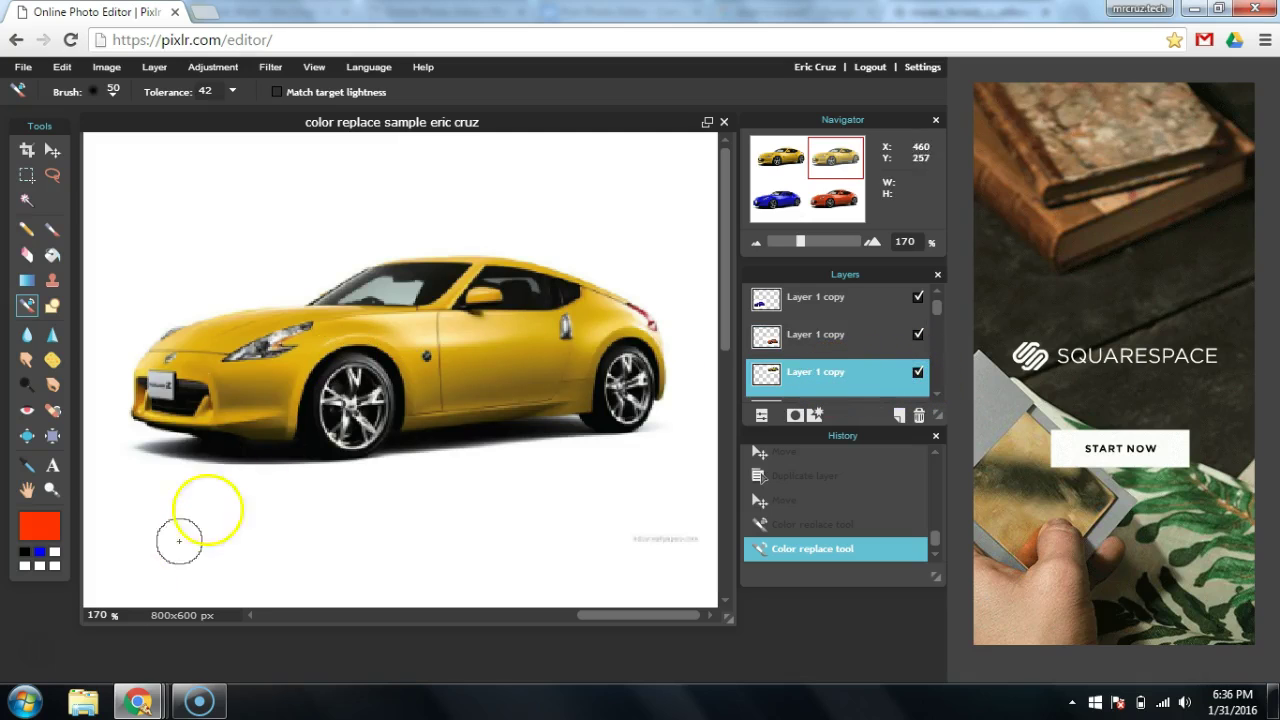
left_click(40, 524)
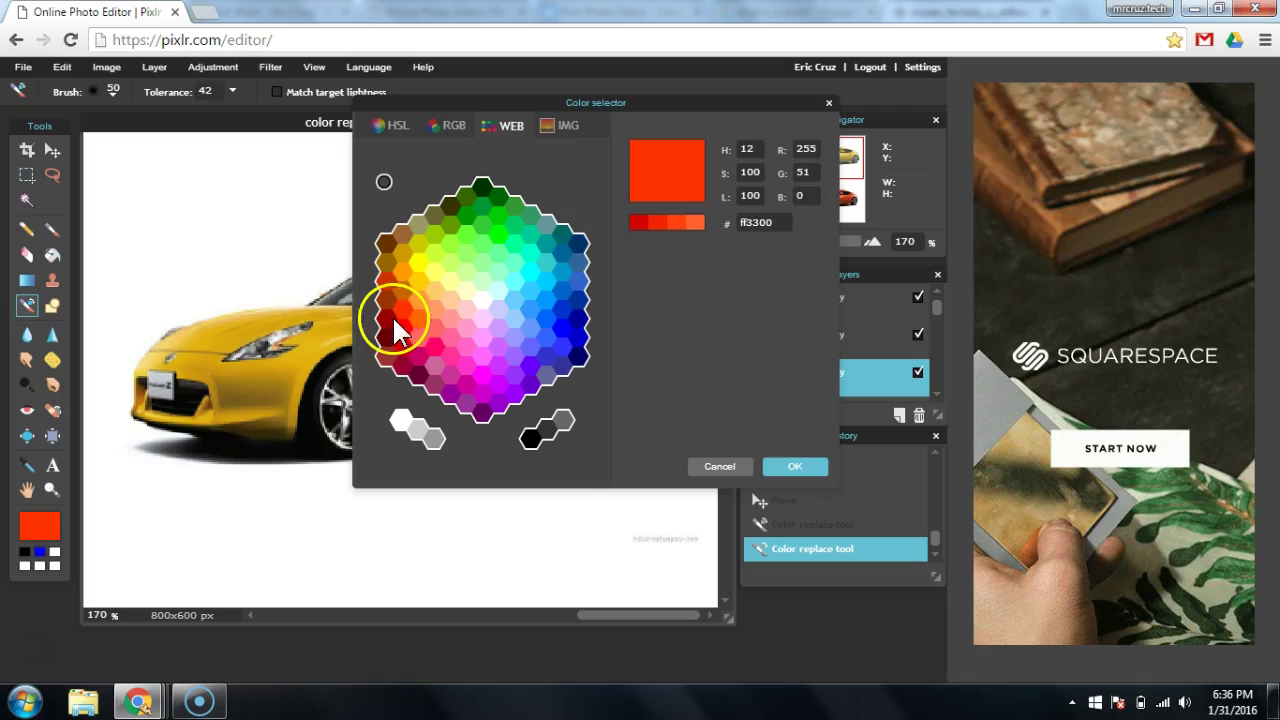
left_click(467, 232)
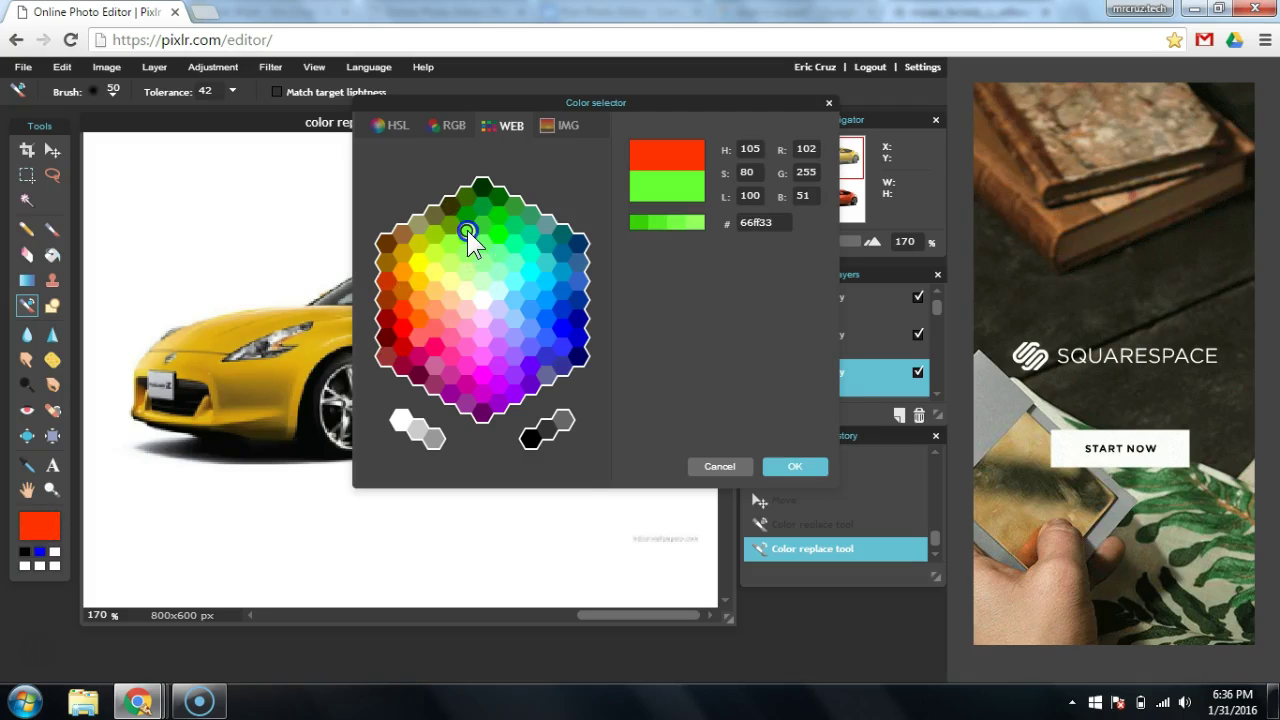
left_click(805, 466)
mouse_move(480, 366)
left_mouse_down()
mouse_move(542, 319)
mouse_move(456, 403)
mouse_move(520, 412)
mouse_move(653, 300)
mouse_move(605, 352)
mouse_move(580, 412)
mouse_move(660, 366)
mouse_move(667, 388)
mouse_move(402, 449)
mouse_move(495, 293)
mouse_move(476, 292)
mouse_move(513, 222)
mouse_move(543, 208)
mouse_move(546, 286)
mouse_move(488, 283)
left_mouse_up()
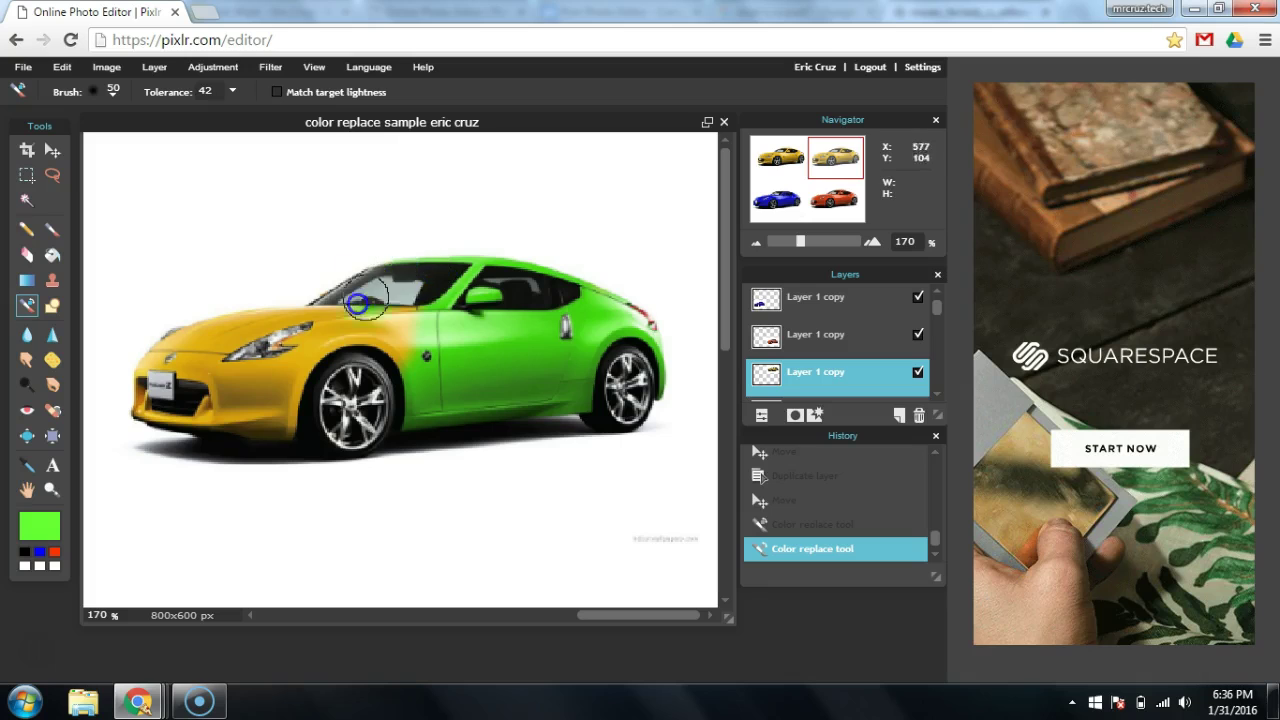
mouse_move(356, 303)
left_mouse_down()
mouse_move(326, 358)
mouse_move(426, 318)
mouse_move(392, 377)
left_mouse_up()
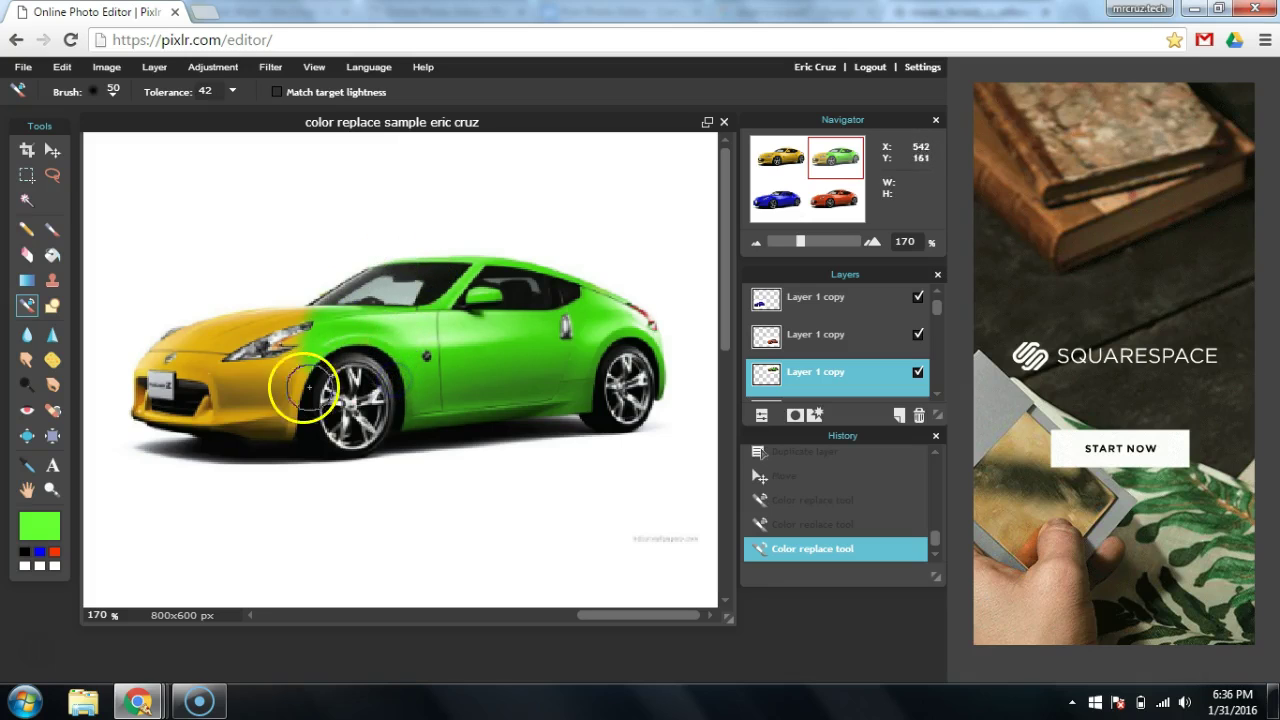
Step: Undo the patchy green in History and repaint the whole car bright green, bumper included
left_click(783, 523)
left_click(789, 508)
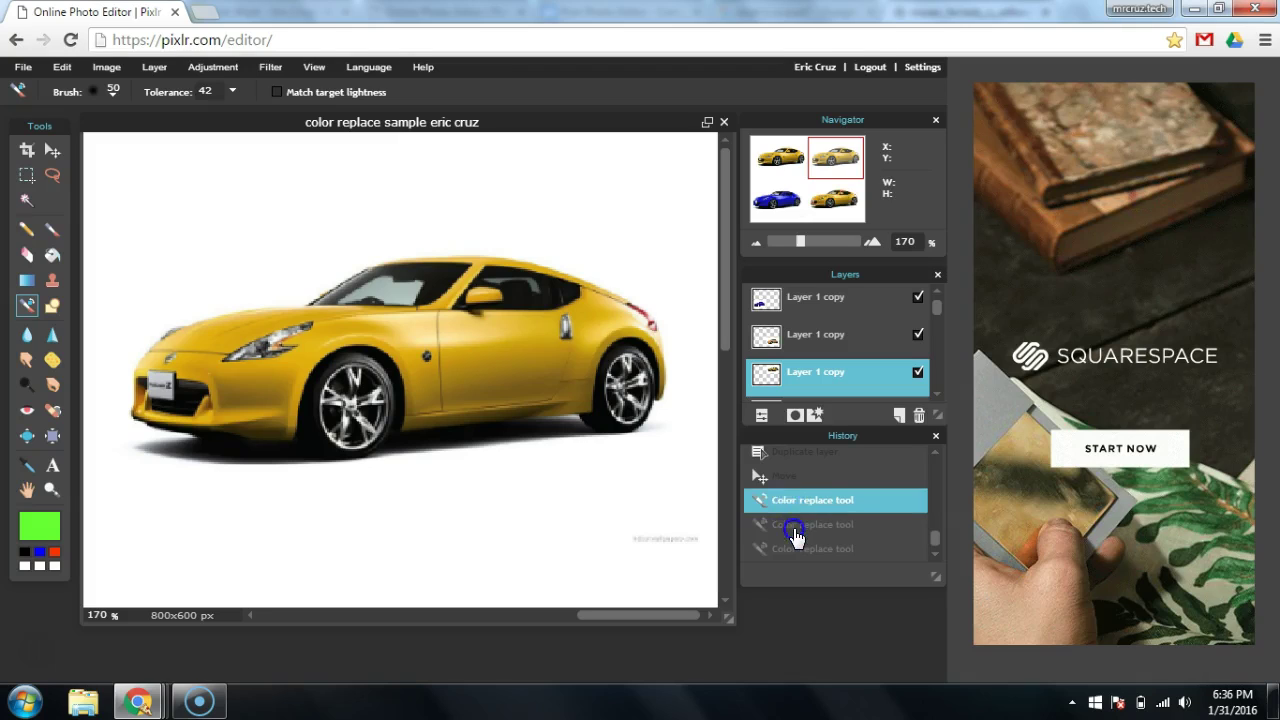
left_click(794, 527)
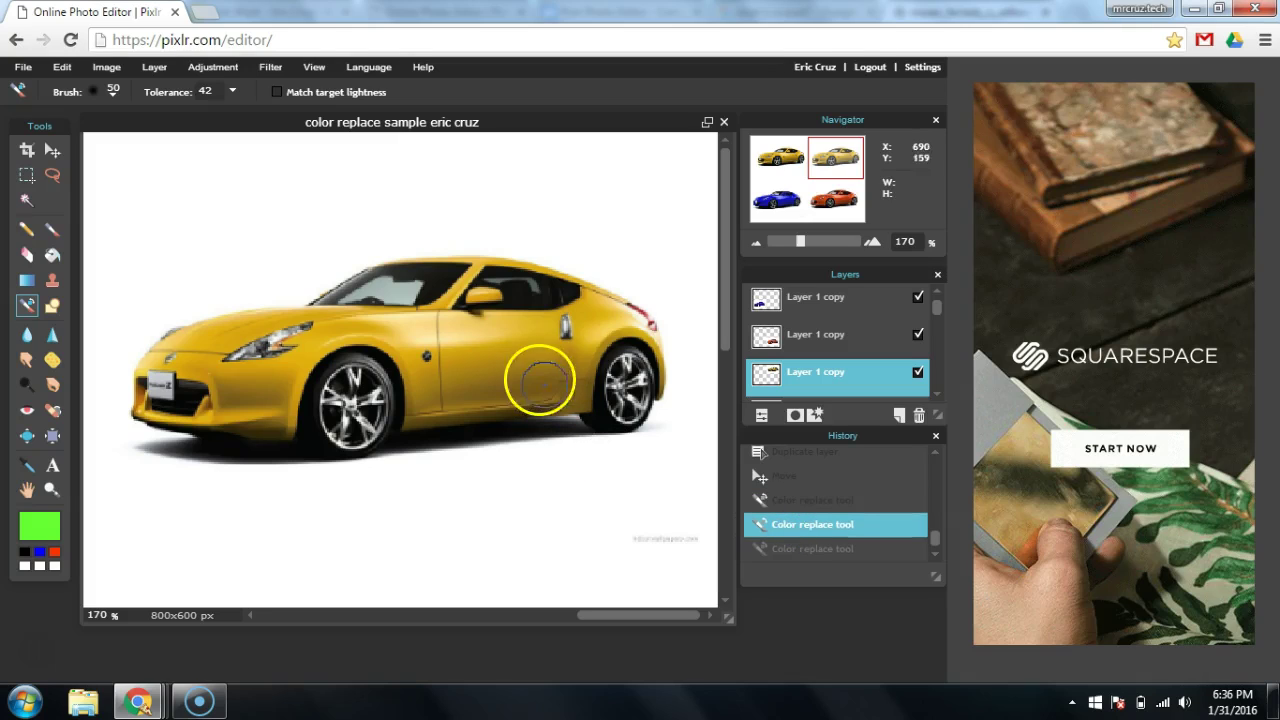
mouse_move(540, 378)
left_mouse_down()
mouse_move(528, 371)
mouse_move(629, 309)
mouse_move(549, 437)
left_mouse_up()
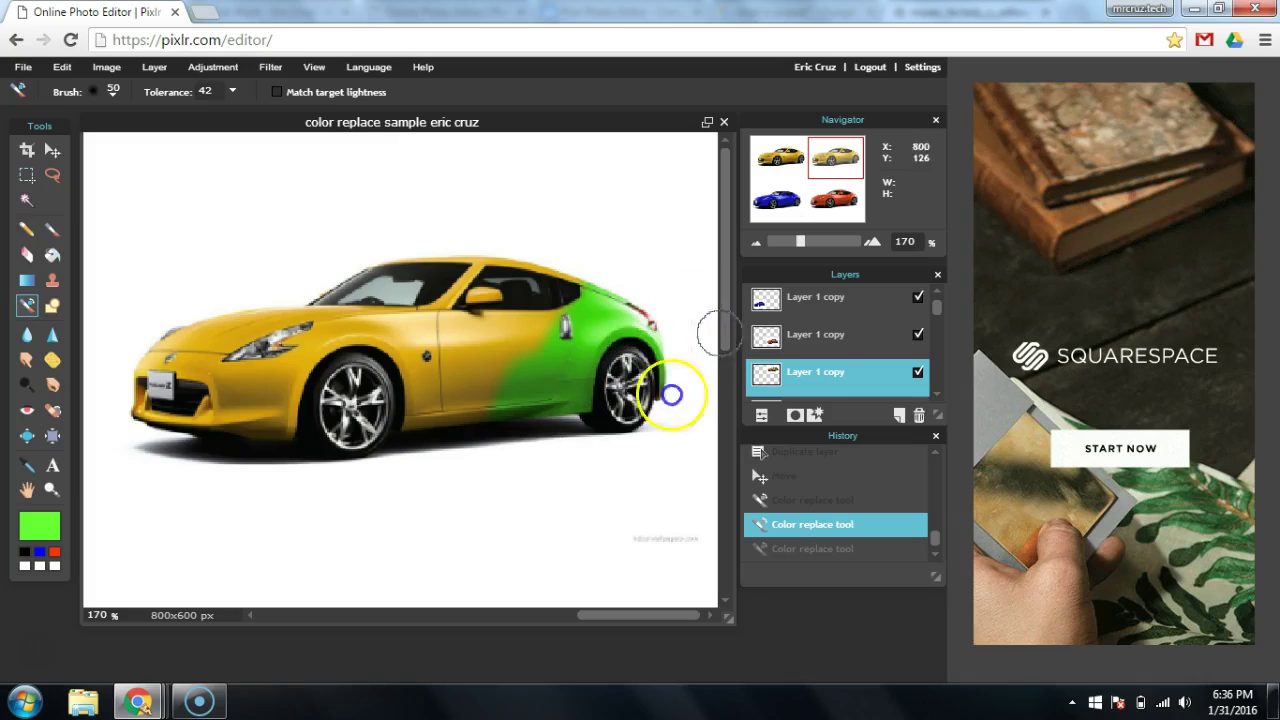
mouse_move(671, 395)
left_mouse_down()
mouse_move(642, 432)
mouse_move(505, 365)
mouse_move(536, 285)
mouse_move(501, 391)
mouse_move(520, 385)
mouse_move(517, 314)
mouse_move(405, 383)
mouse_move(436, 350)
mouse_move(450, 282)
mouse_move(348, 293)
mouse_move(401, 376)
left_mouse_up()
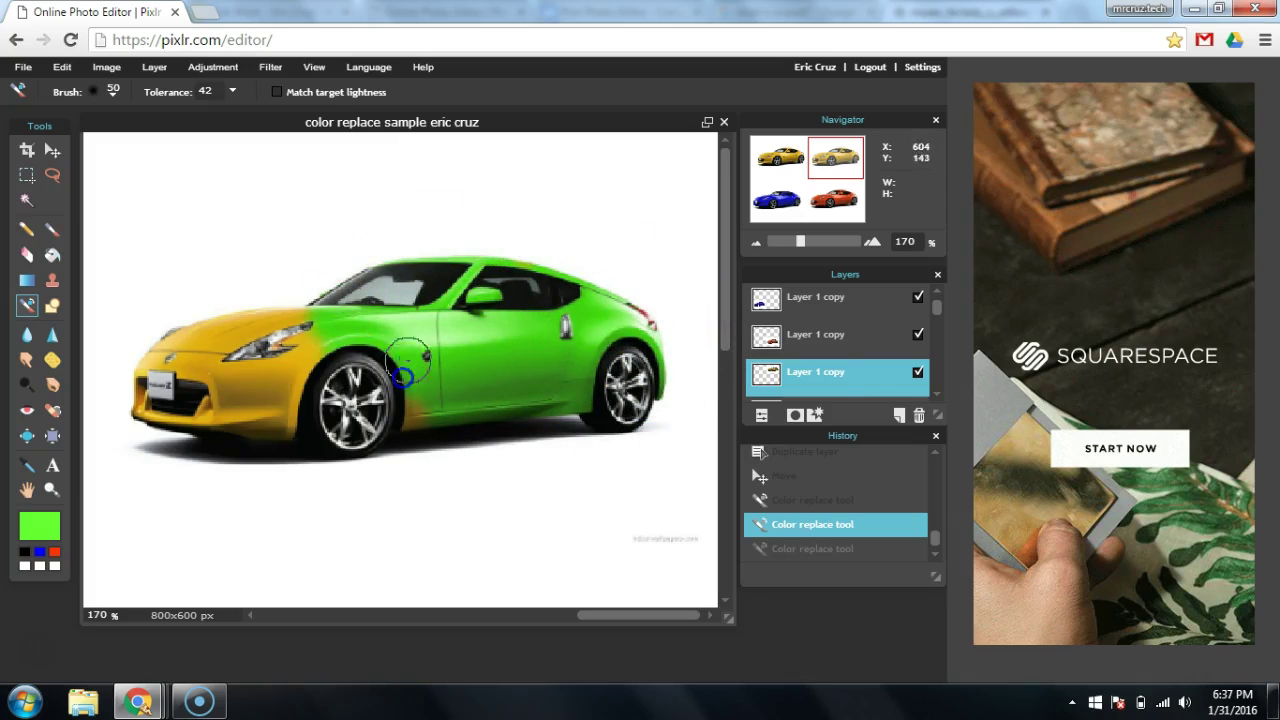
mouse_move(351, 339)
left_mouse_down()
mouse_move(310, 312)
mouse_move(281, 424)
mouse_move(271, 307)
mouse_move(203, 328)
mouse_move(153, 368)
mouse_move(142, 401)
mouse_move(156, 420)
mouse_move(226, 427)
mouse_move(188, 336)
mouse_move(225, 422)
mouse_move(247, 394)
mouse_move(241, 470)
left_mouse_up()
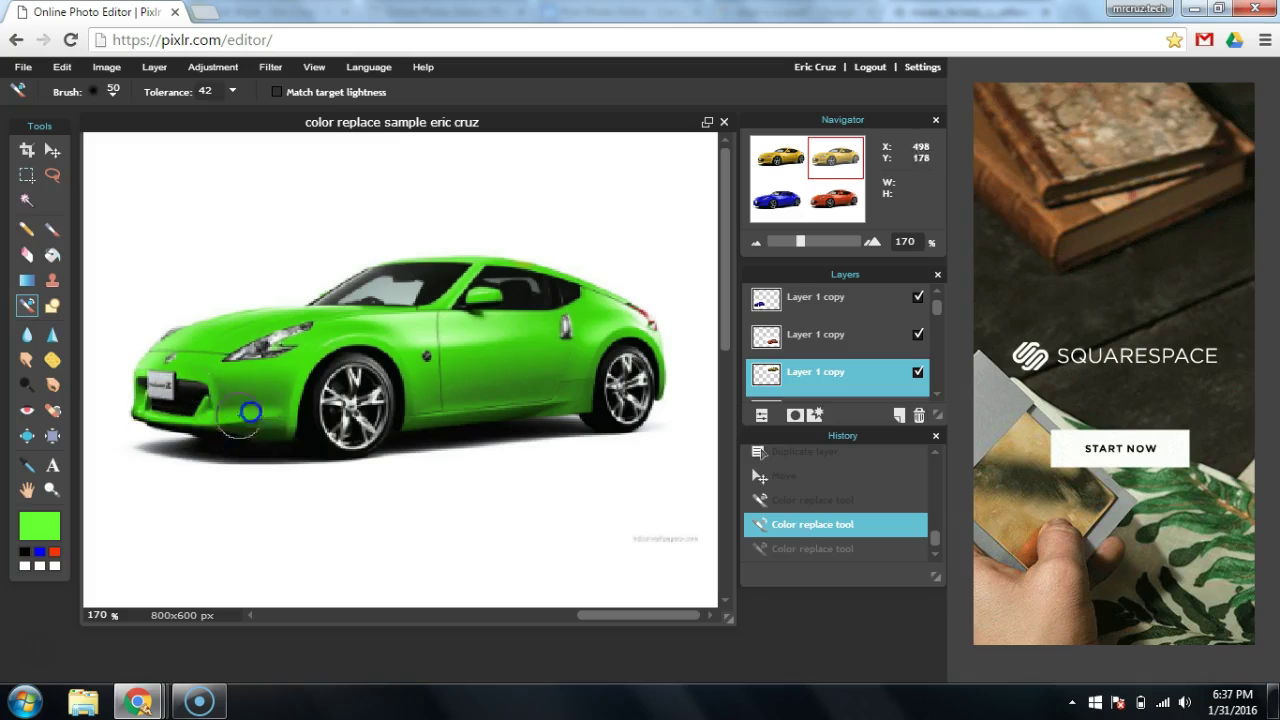
left_click(436, 411)
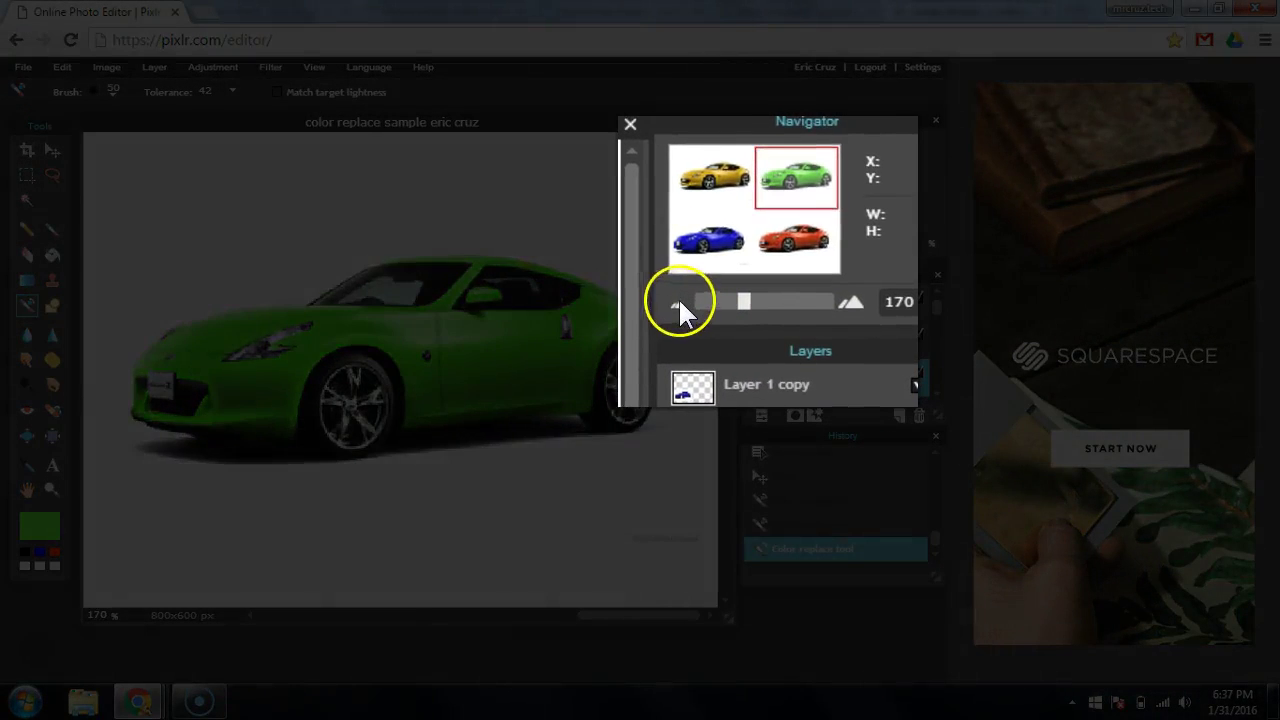
Step: Zoom out to show all four cars and choose the Type tool in black
left_click(677, 304)
left_click(677, 304)
left_click(677, 304)
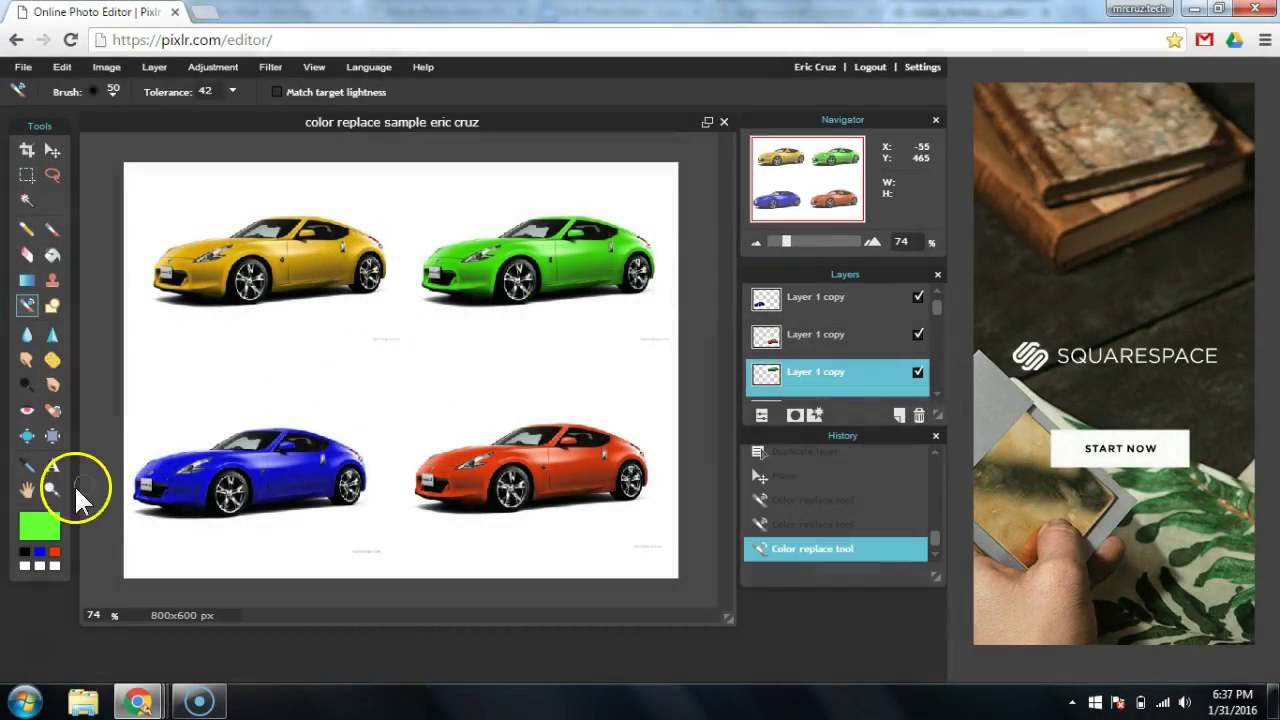
left_click(51, 460)
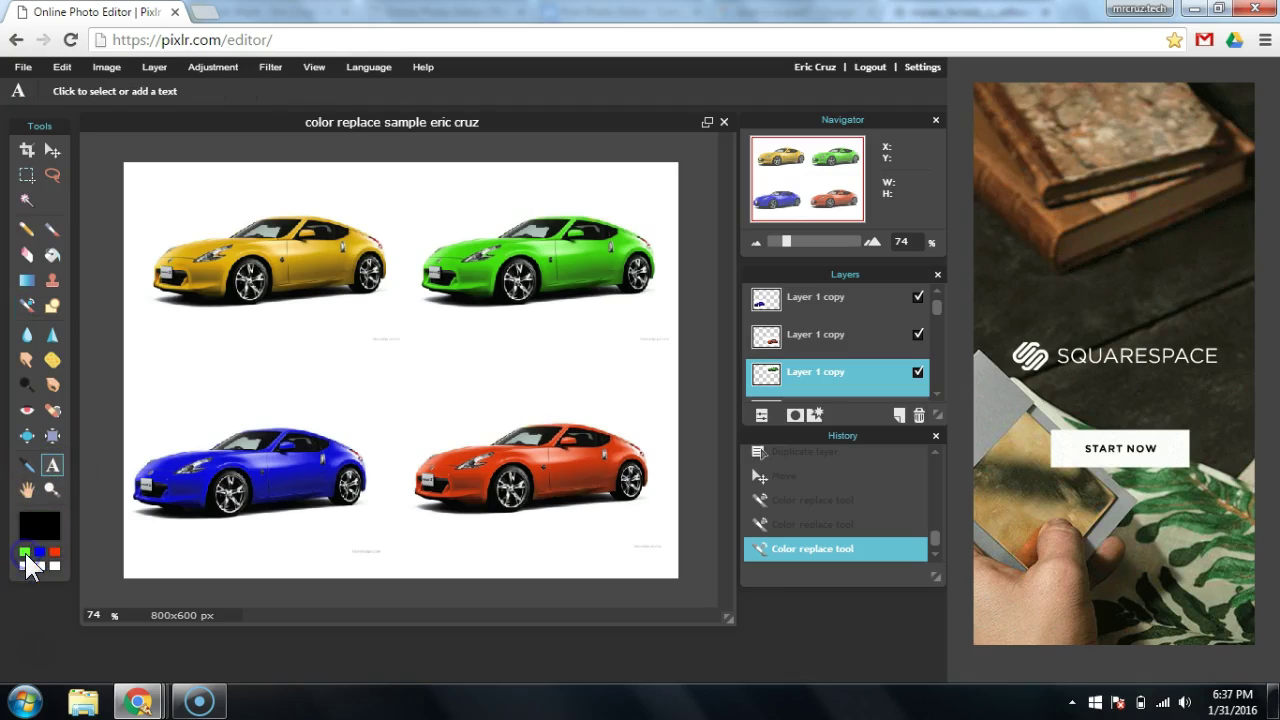
left_click(25, 551)
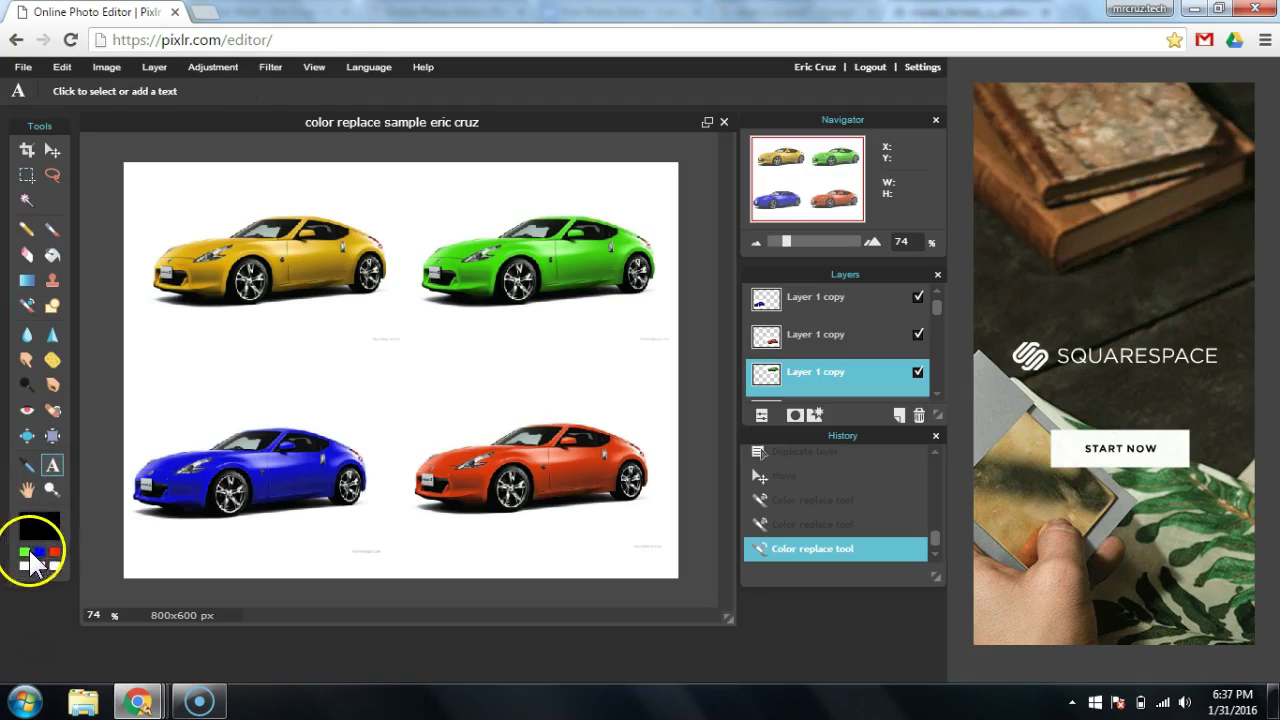
Step: Add an 'original color' label below the yellow car and nudge it lower right
left_click(166, 318)
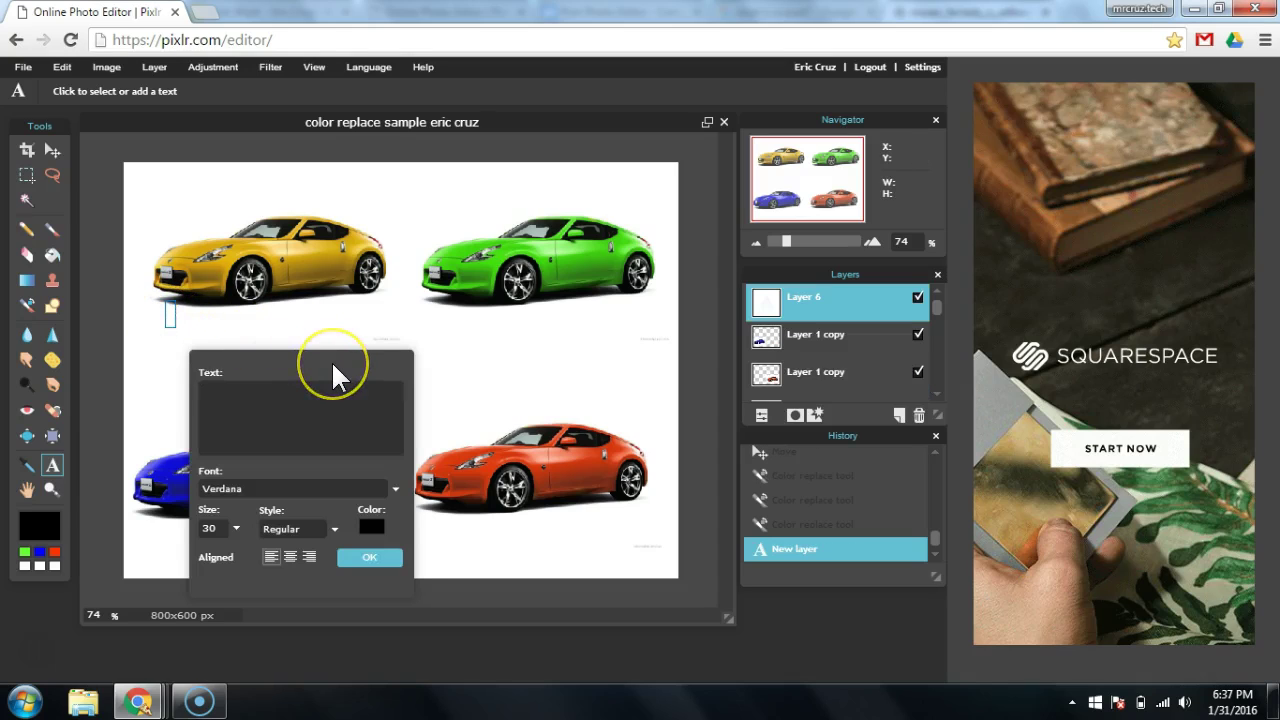
type("original color")
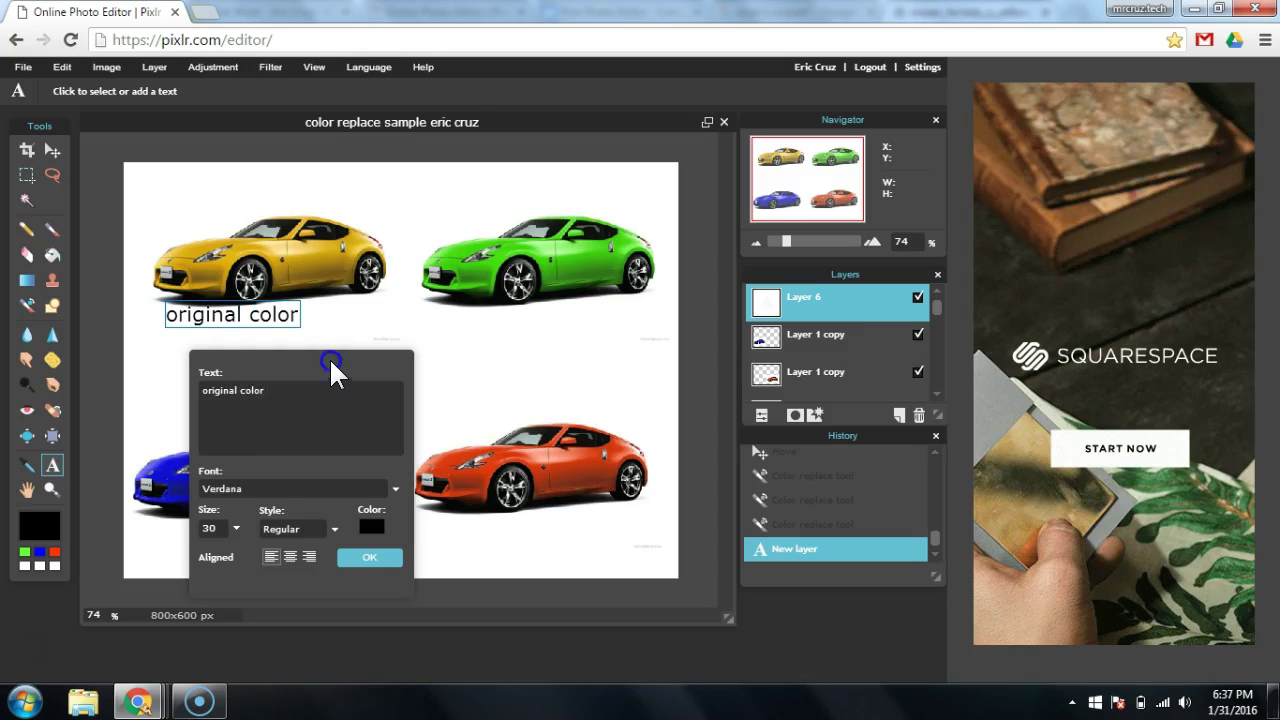
left_click_drag(331, 360, 500, 272)
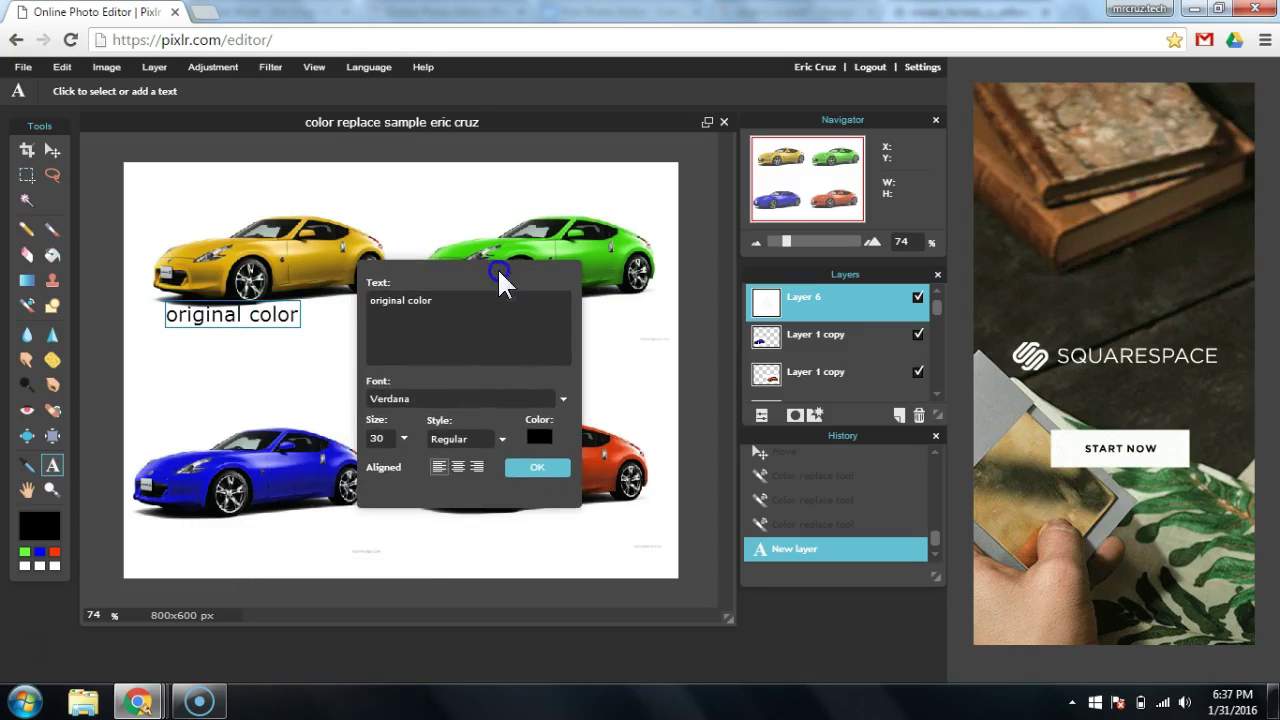
left_click(533, 468)
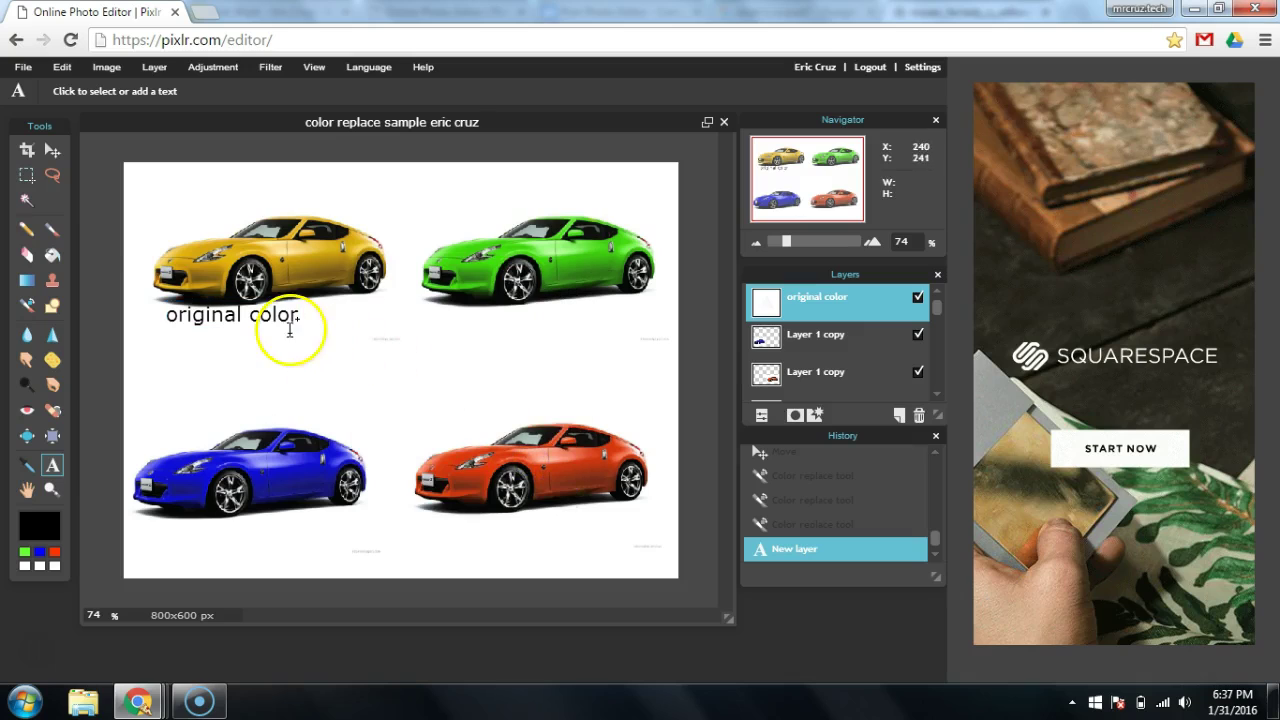
left_click(53, 154)
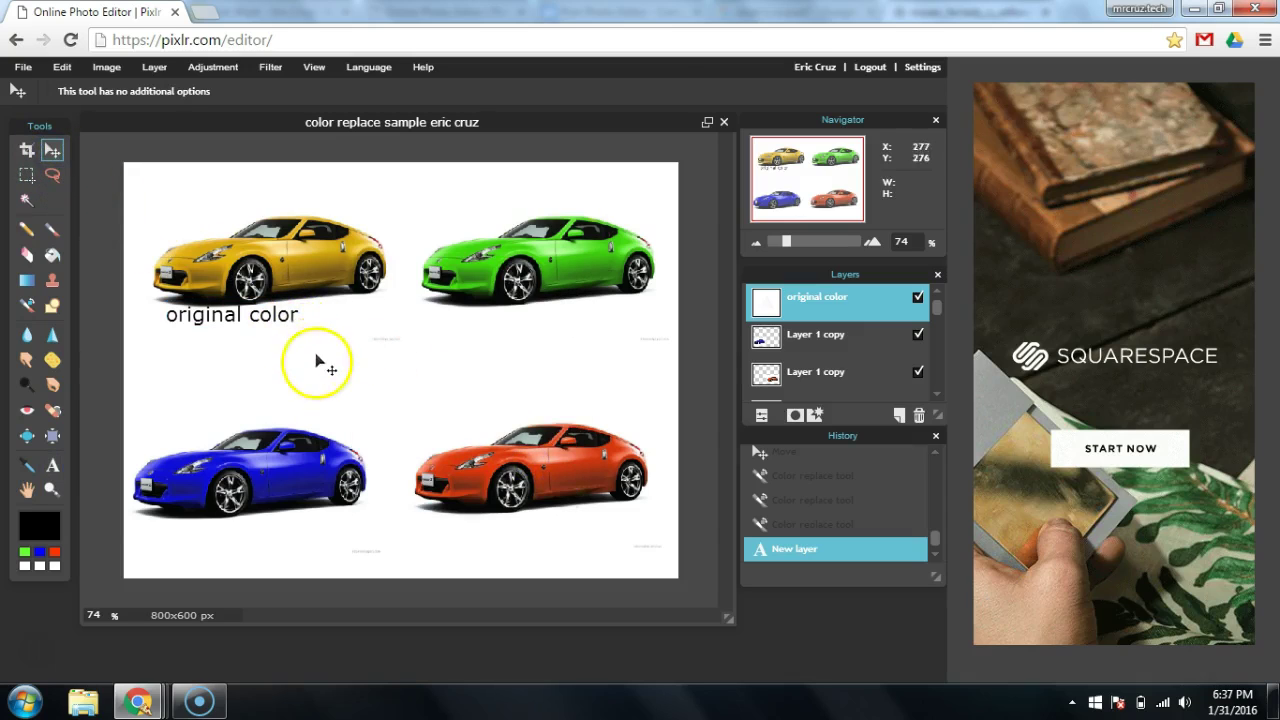
left_click_drag(290, 316, 331, 339)
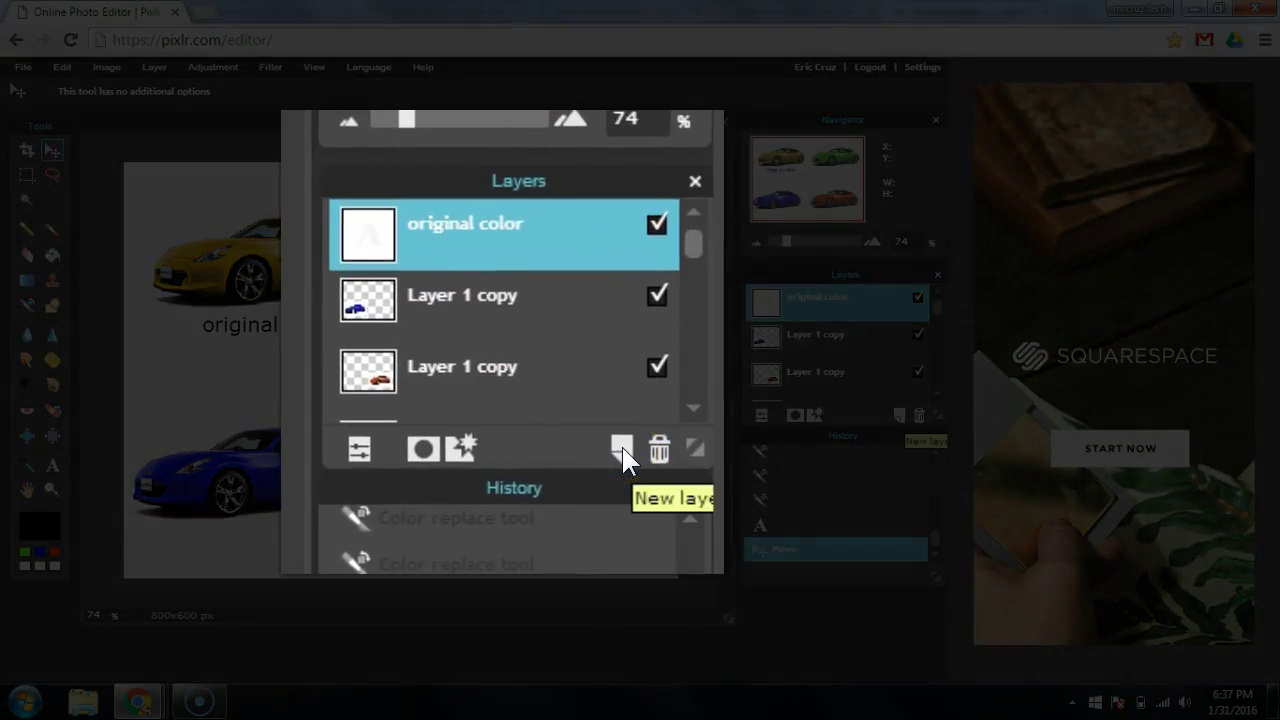
Step: Add a new Layer 7 and load the Atlantis shape brushes, choosing brush 257
left_click(622, 447)
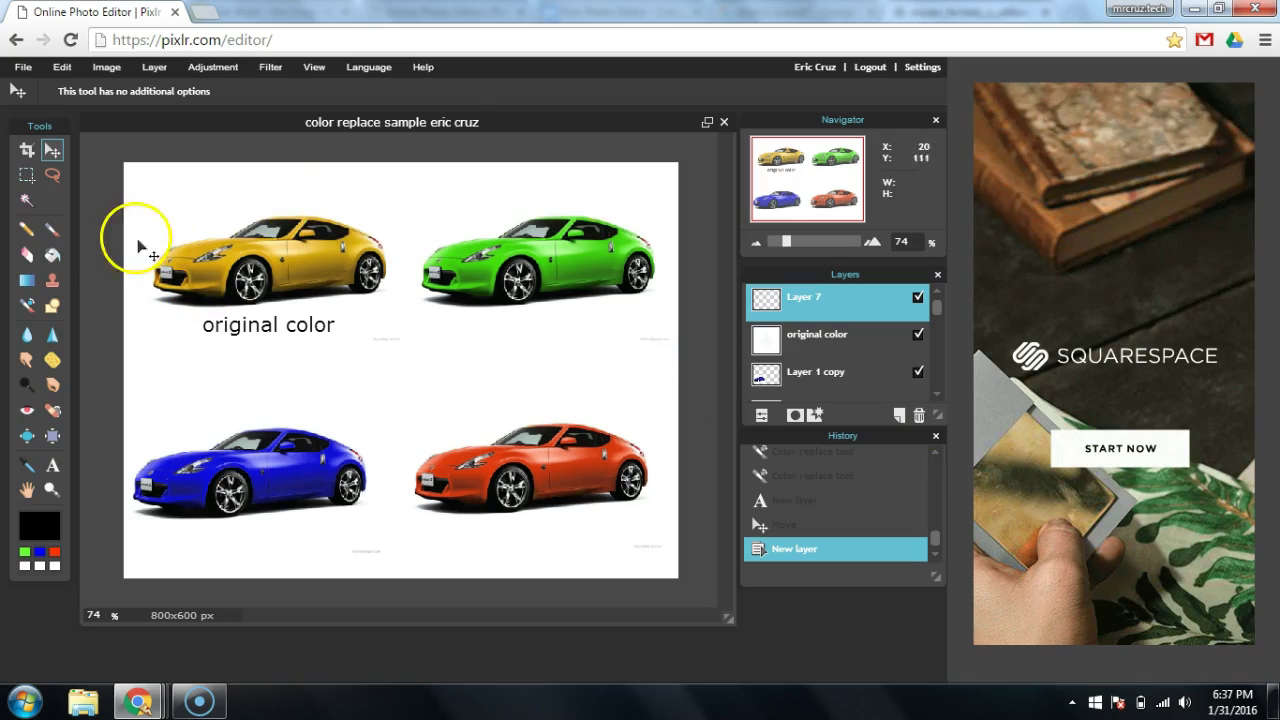
left_click(52, 228)
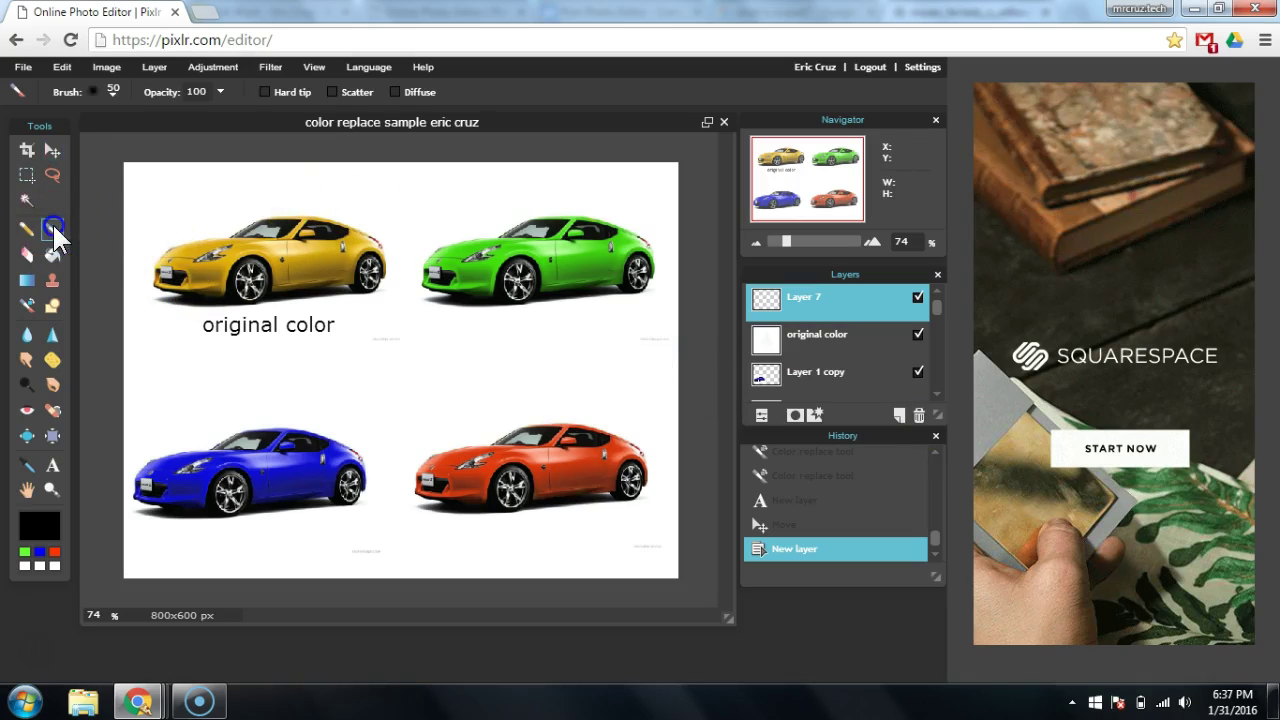
left_click(111, 91)
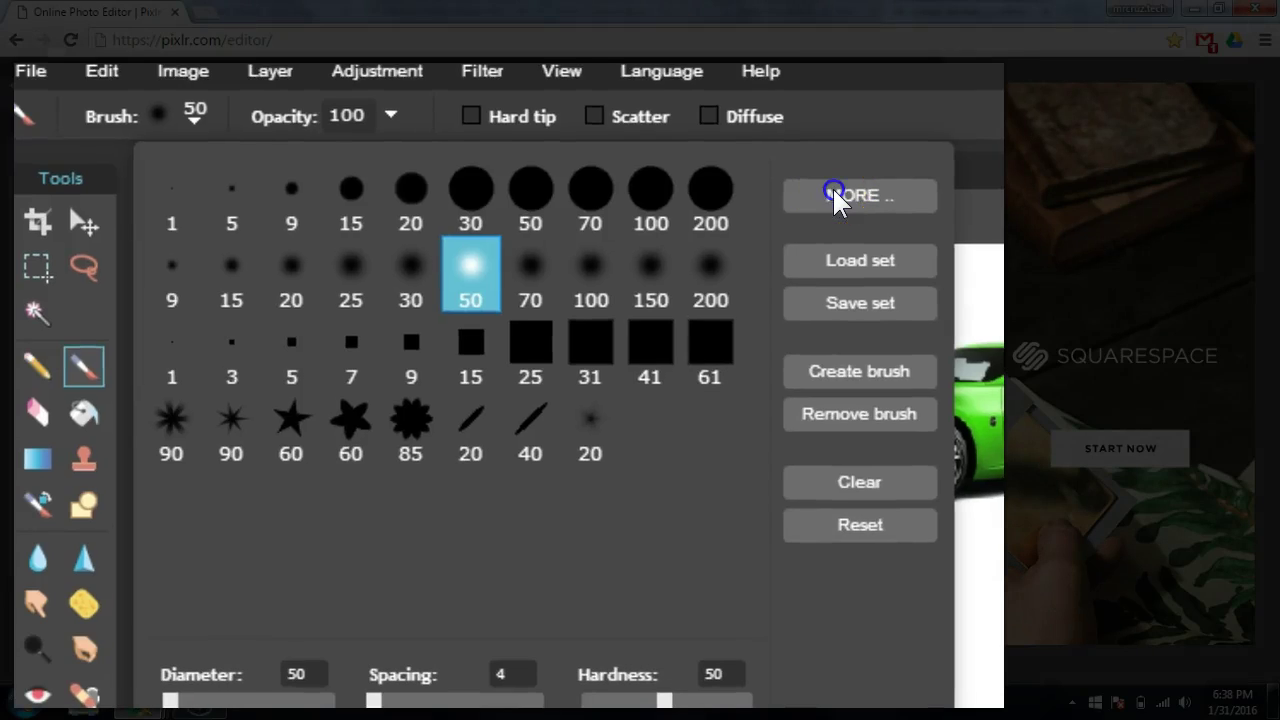
left_click(835, 196)
left_click(903, 181)
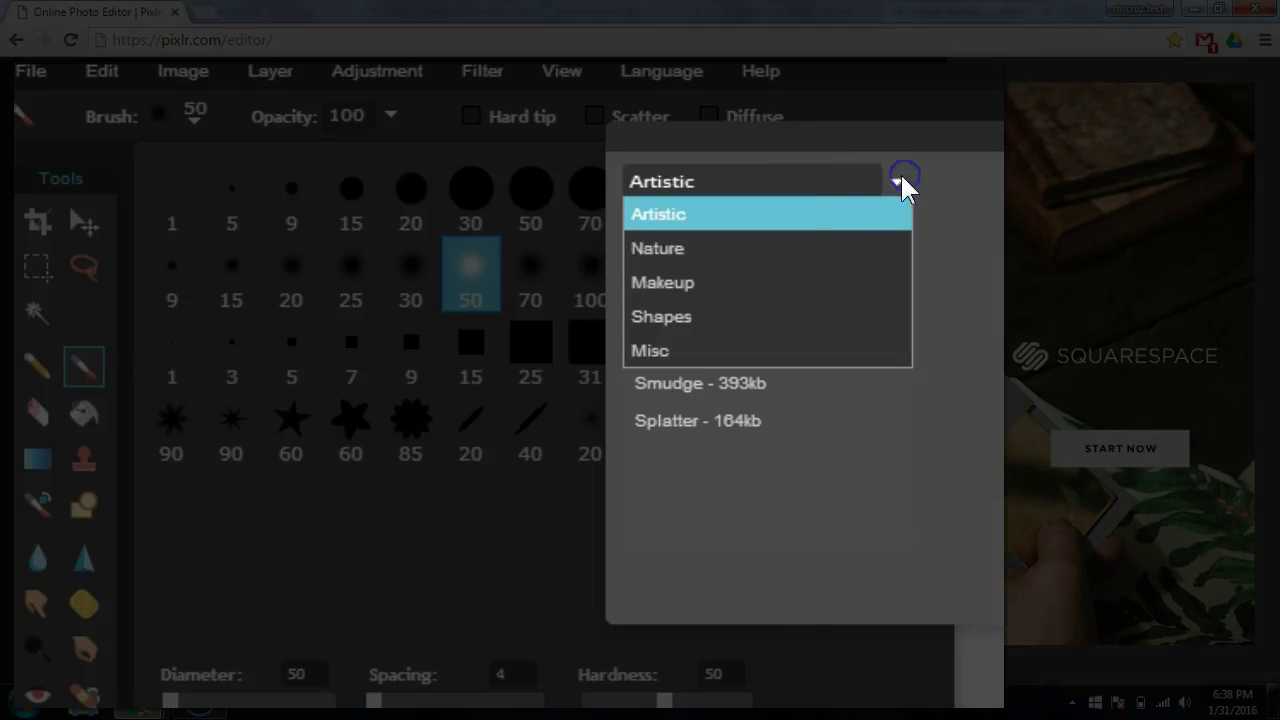
left_click(771, 318)
left_click(426, 156)
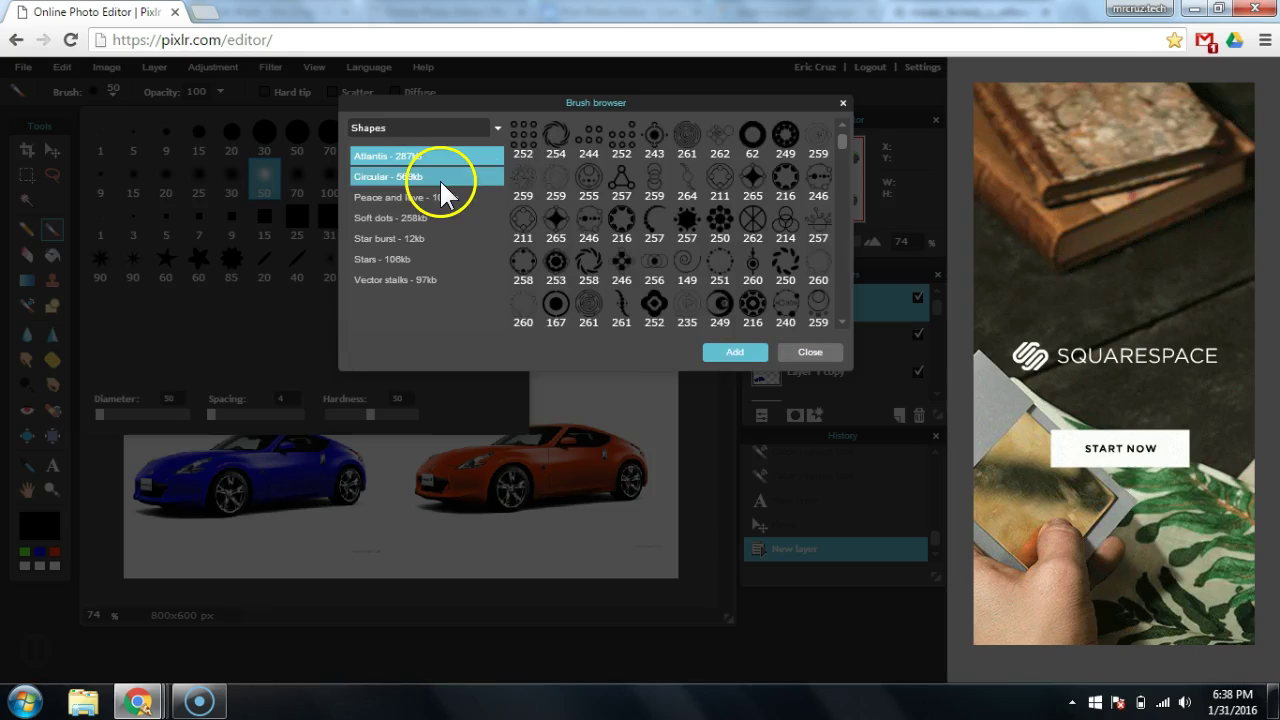
left_click(727, 354)
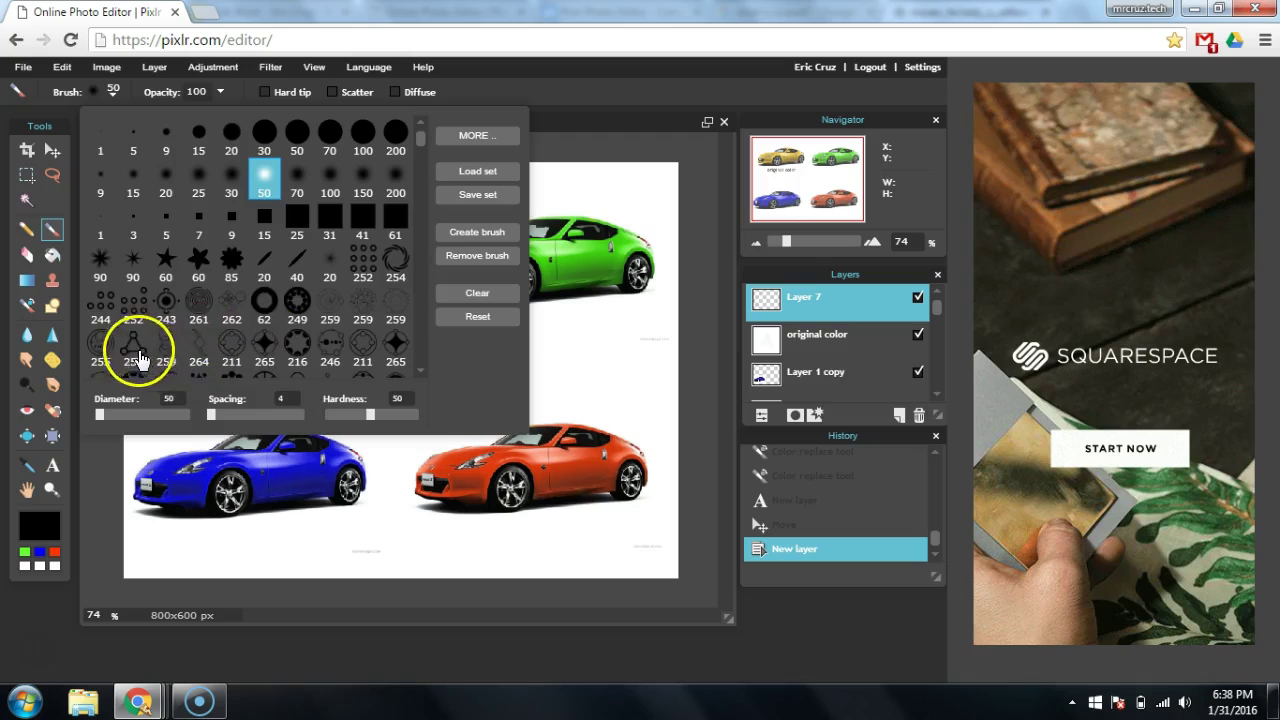
left_click(133, 343)
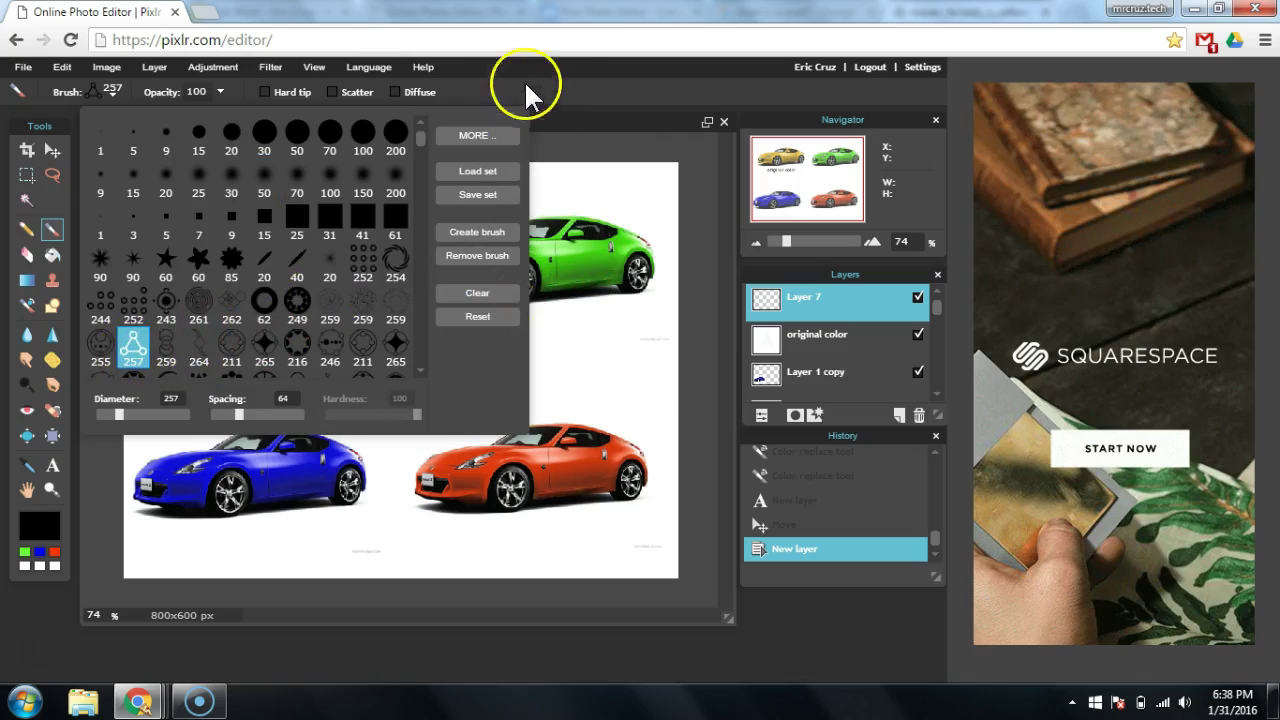
Step: Stamp a blue triangle-with-circles mark over the label and nudge it up and right
left_click(555, 110)
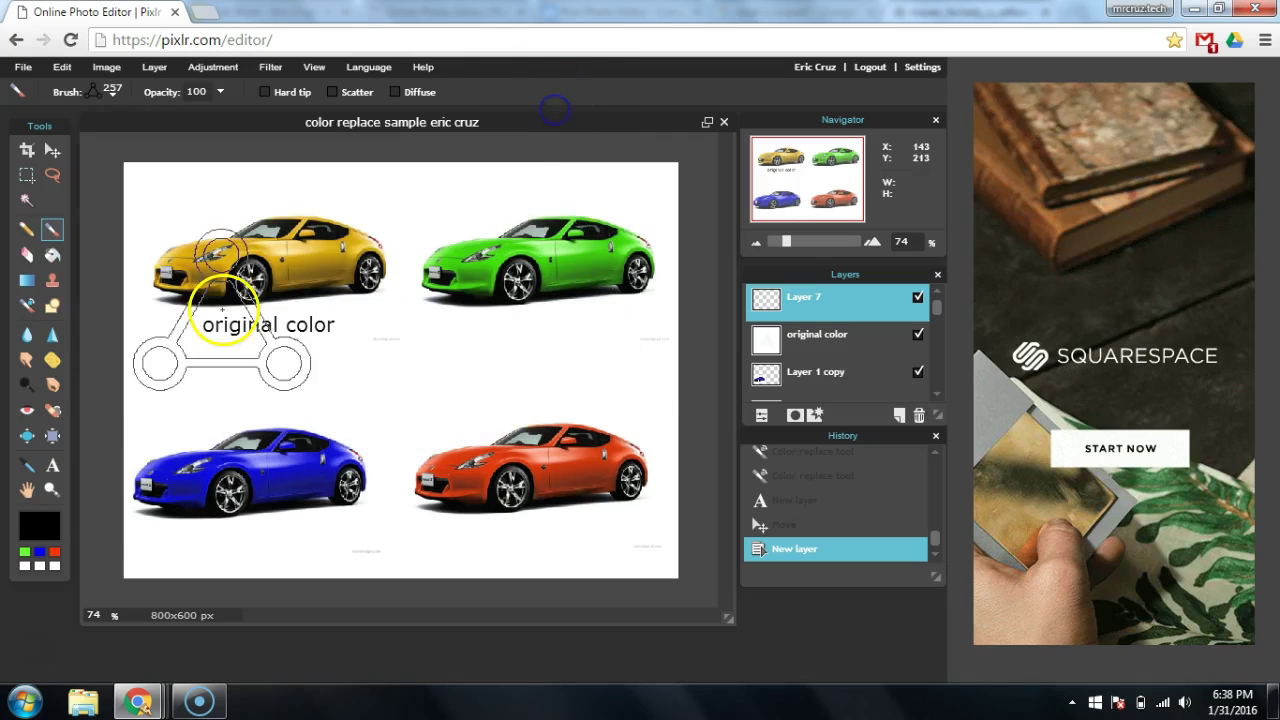
left_click(39, 551)
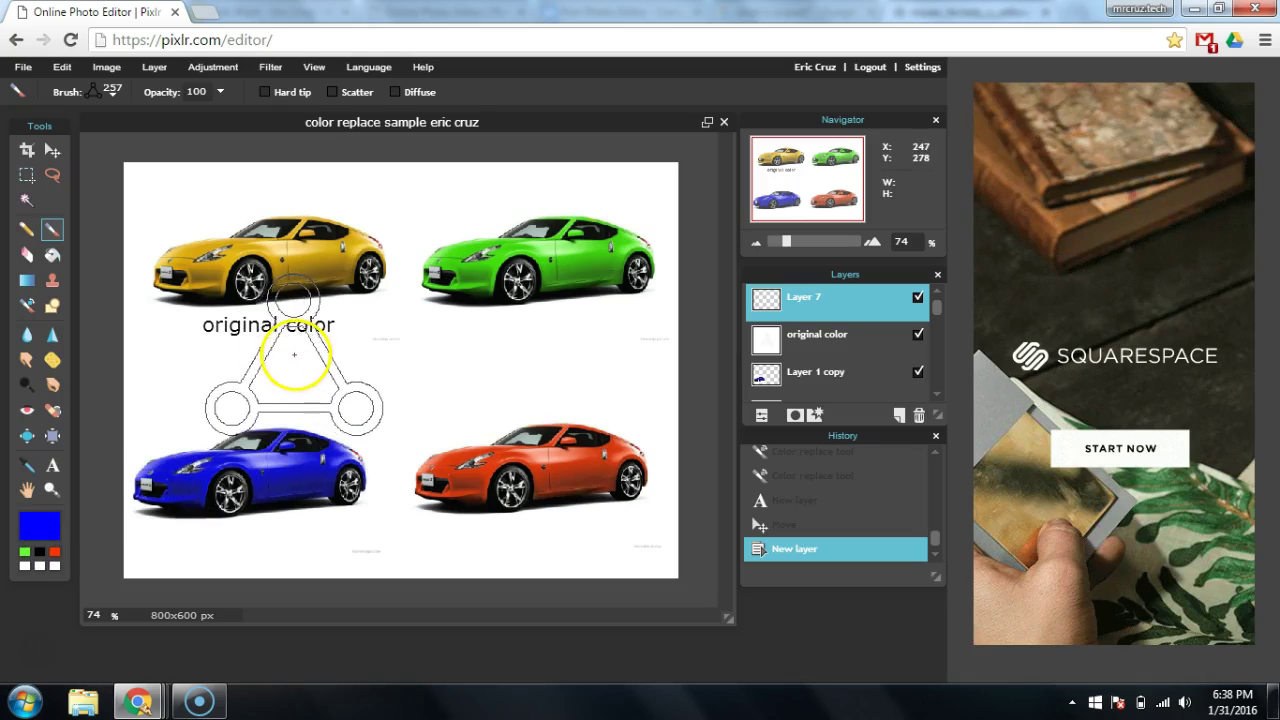
left_click(293, 362)
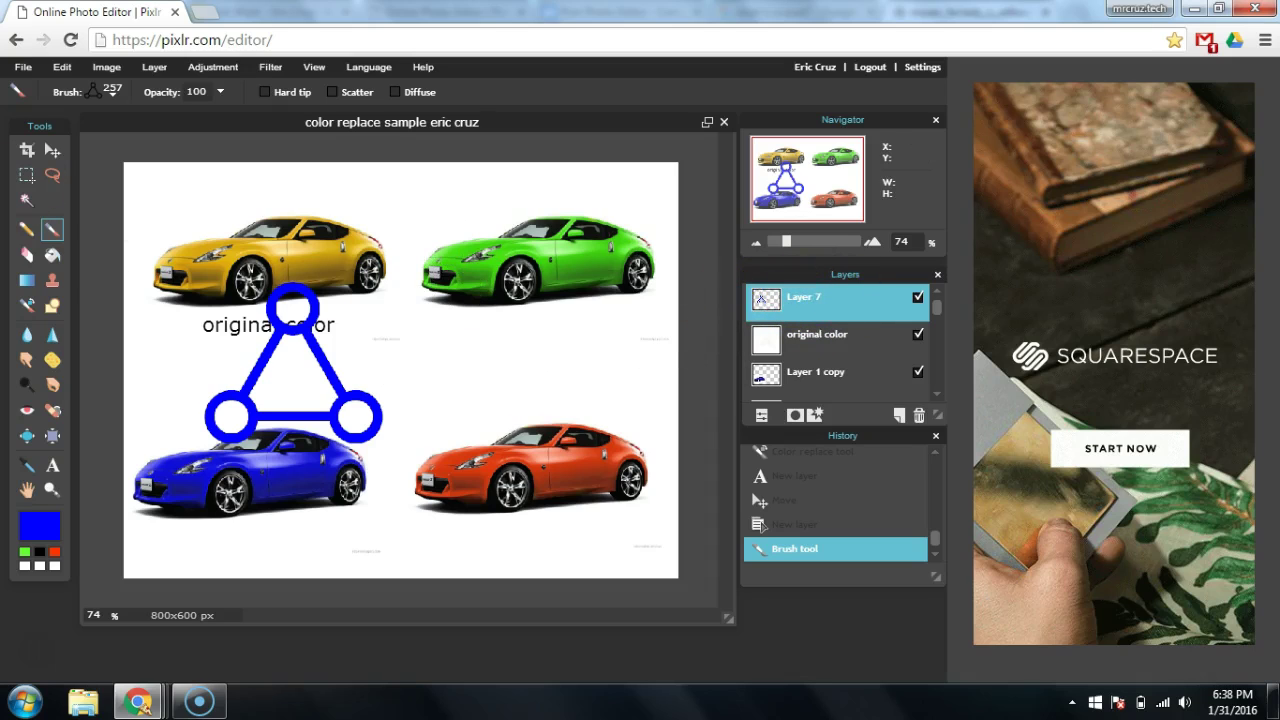
left_click(53, 151)
mouse_move(306, 370)
left_mouse_down()
mouse_move(300, 358)
mouse_move(327, 365)
mouse_move(309, 349)
mouse_move(321, 365)
left_mouse_up()
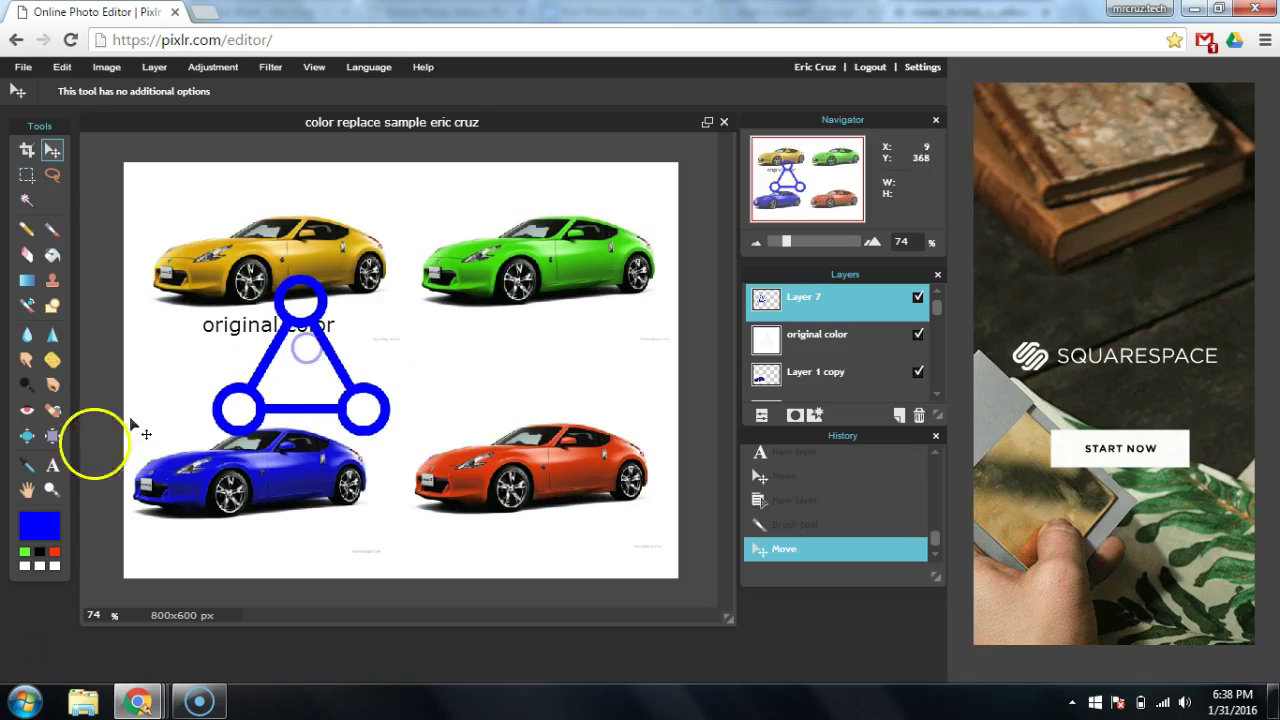
Step: Add the author's nickname as large blue text beside the triangle
left_click(53, 465)
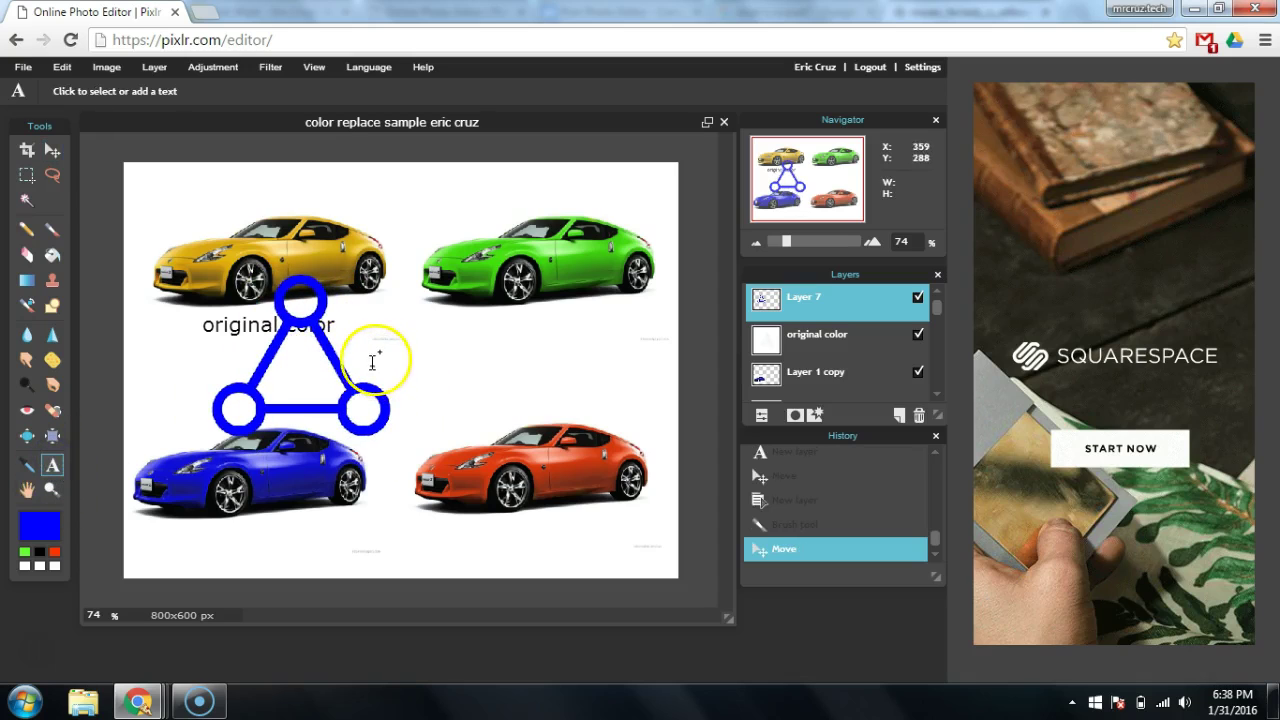
left_click(376, 357)
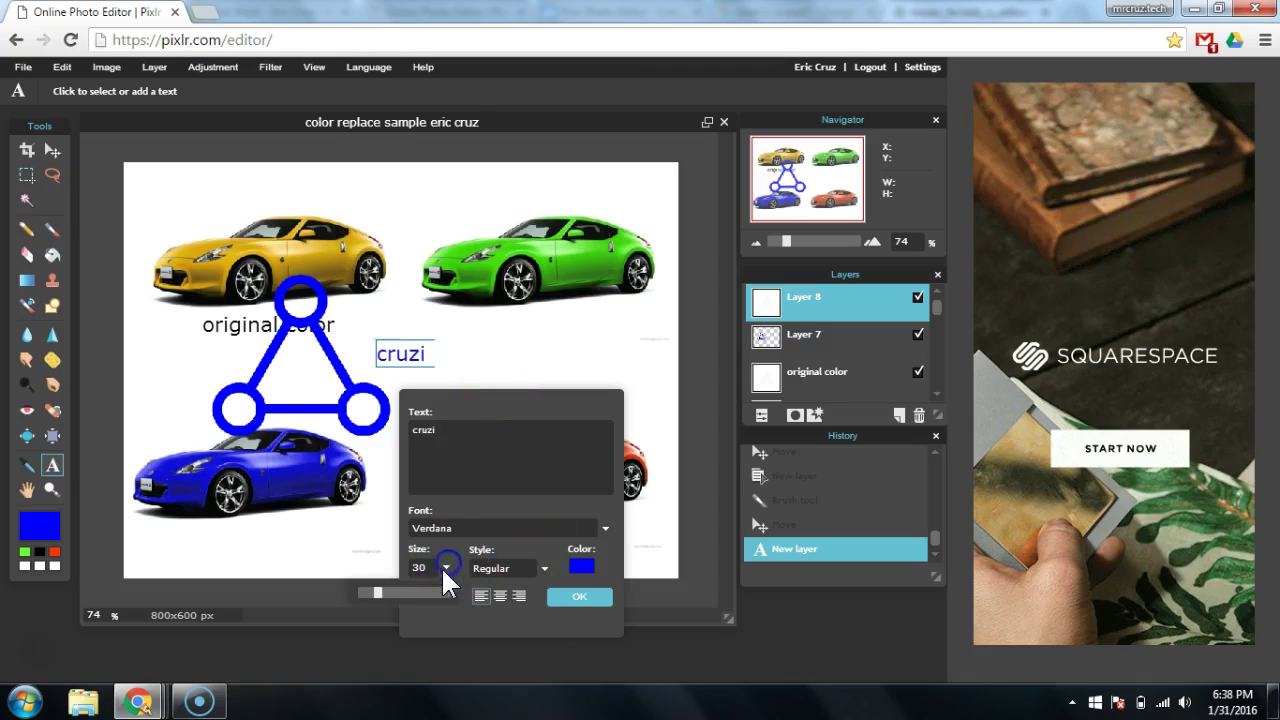
left_click_drag(379, 588, 446, 598)
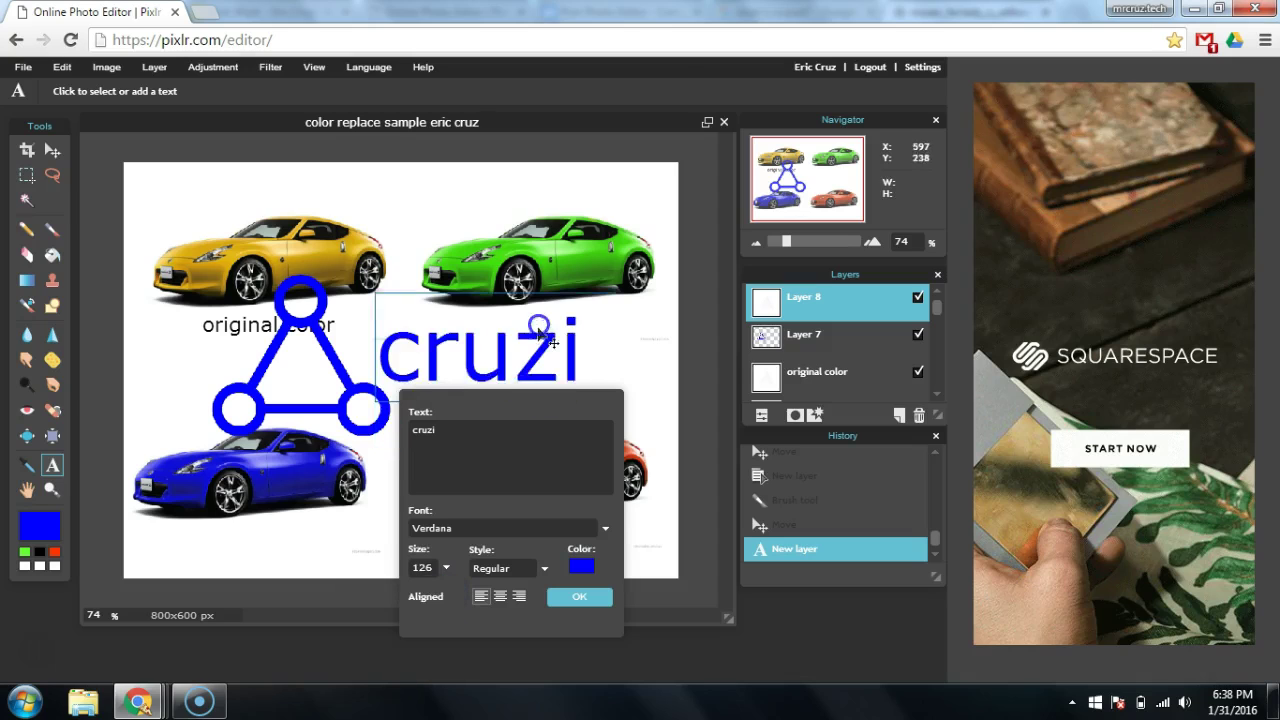
left_click_drag(540, 333, 535, 329)
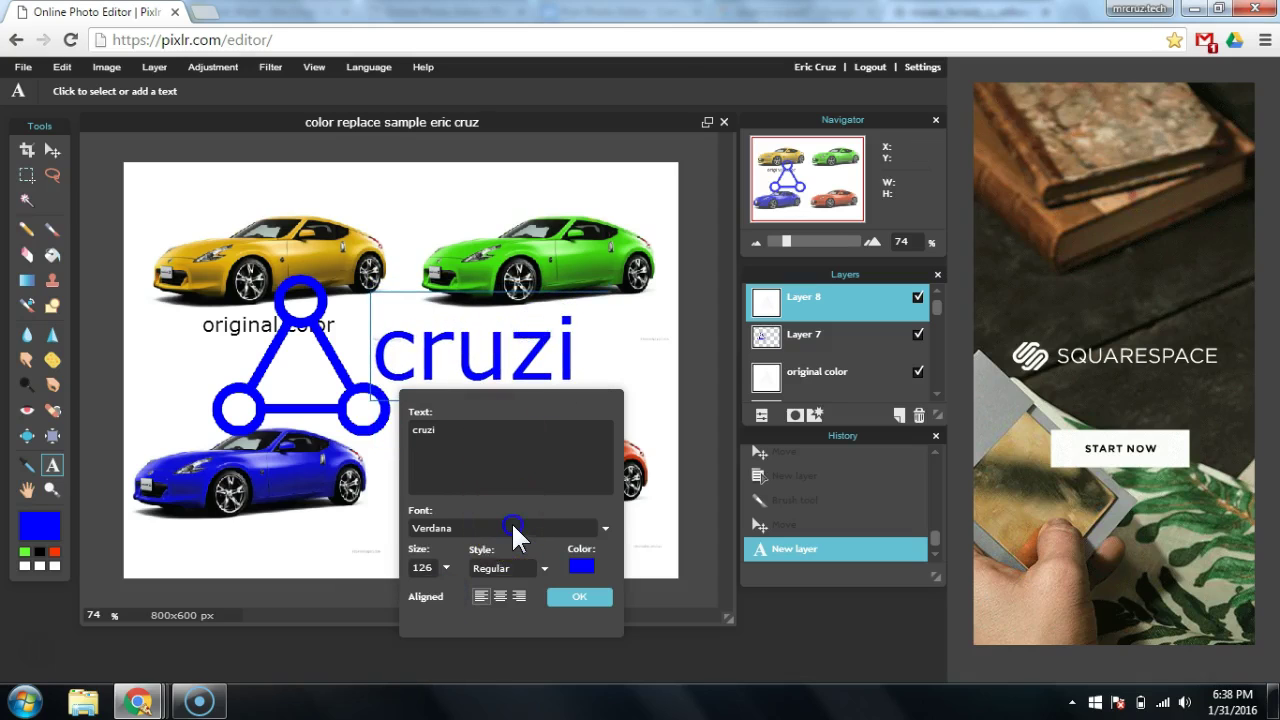
Step: Set the caption's font to Vladimir Script and confirm the text
left_click(512, 528)
scroll(503, 590, "down", 10)
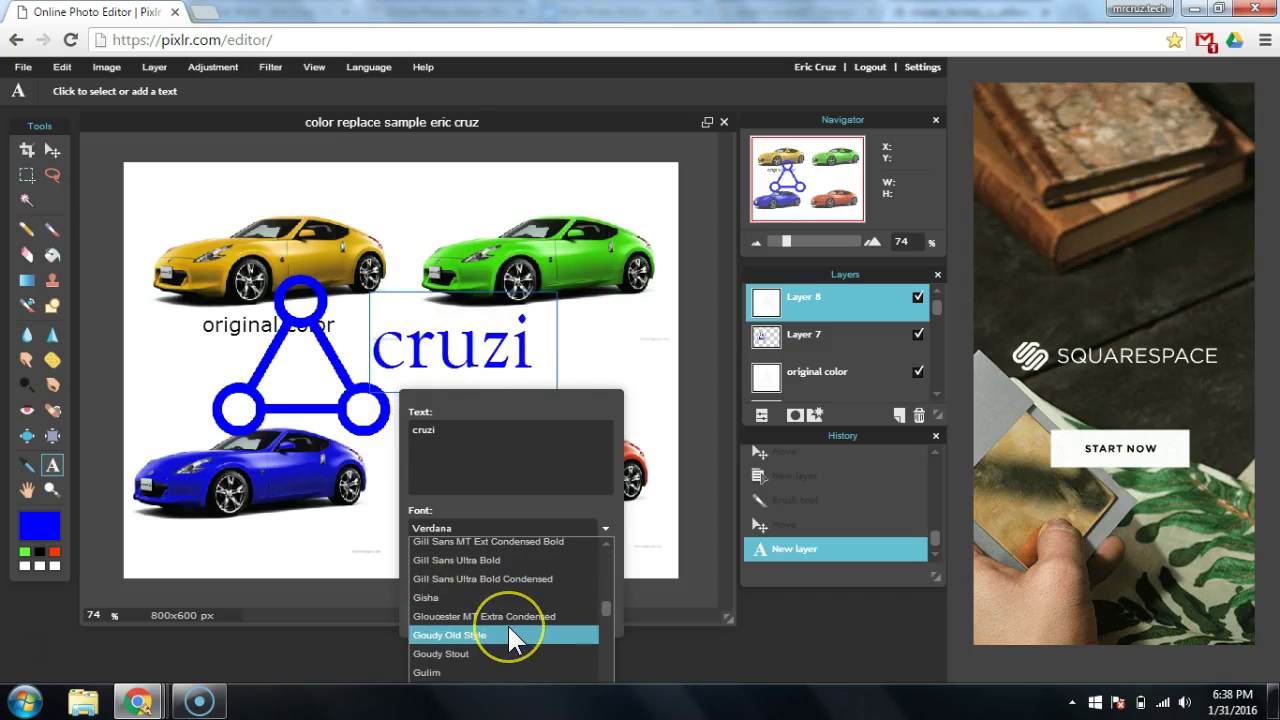
scroll(507, 623, "down", 6)
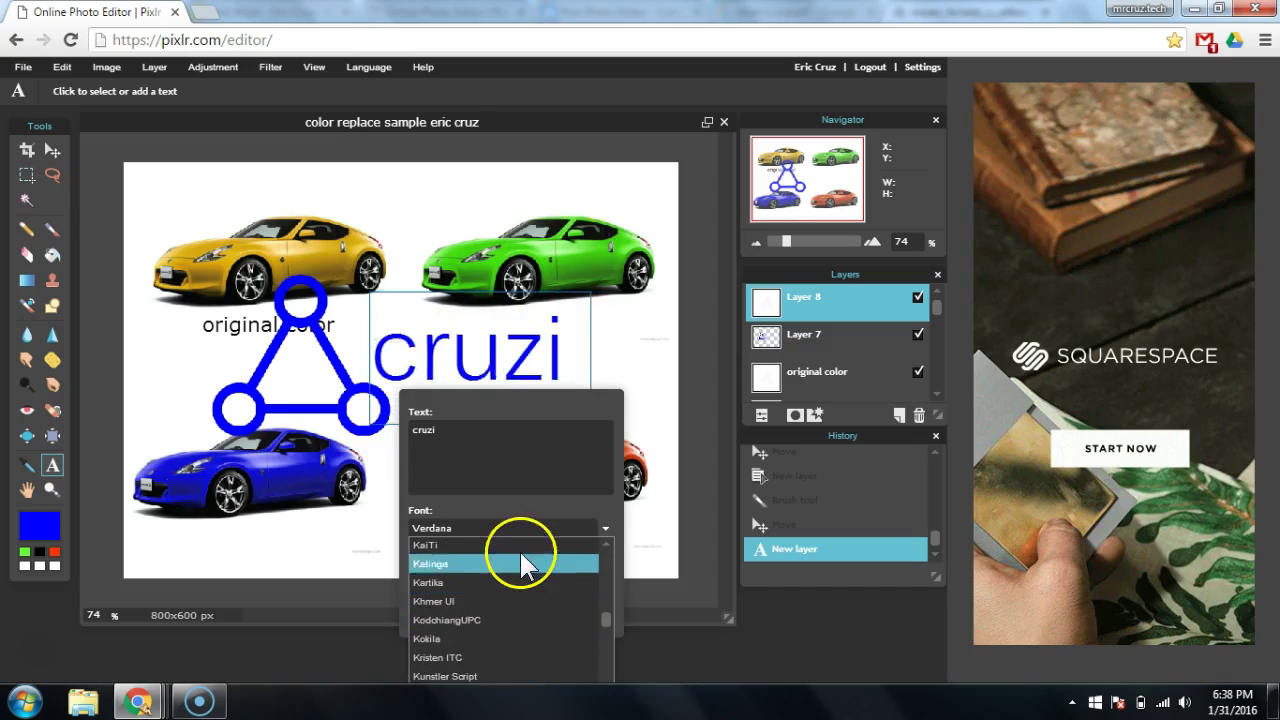
scroll(520, 590, "down", 5)
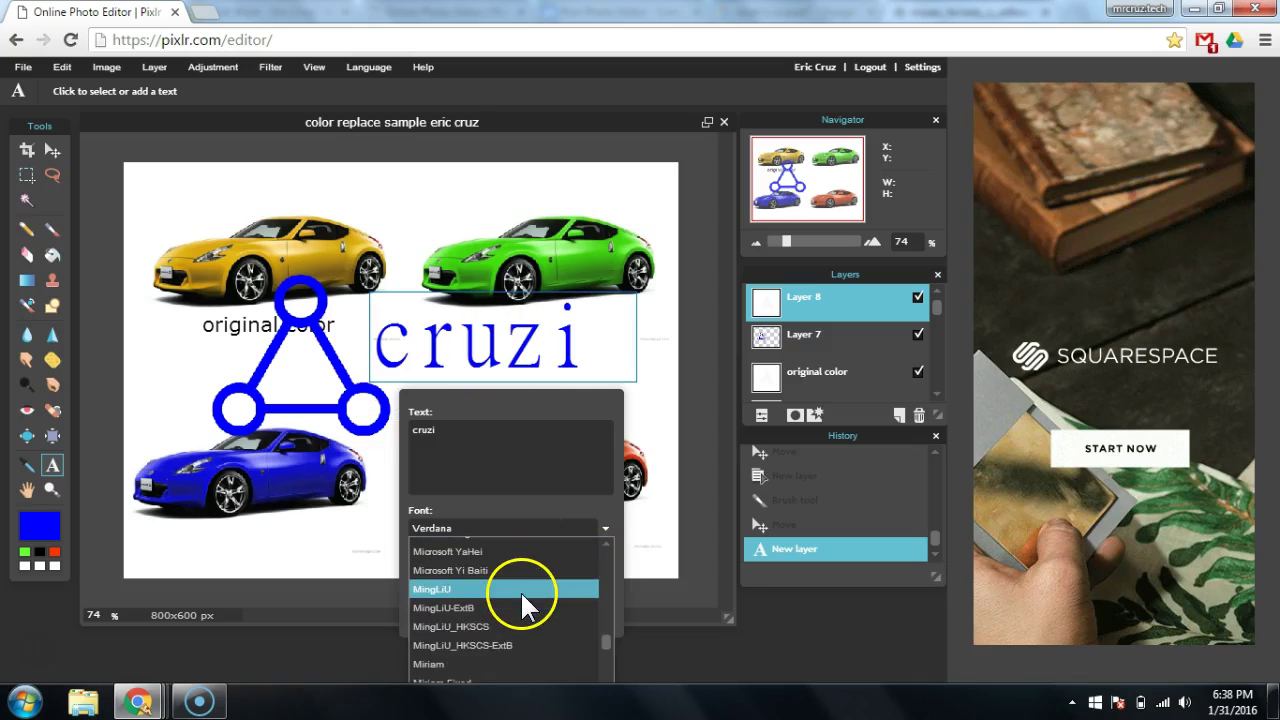
scroll(522, 612, "down", 6)
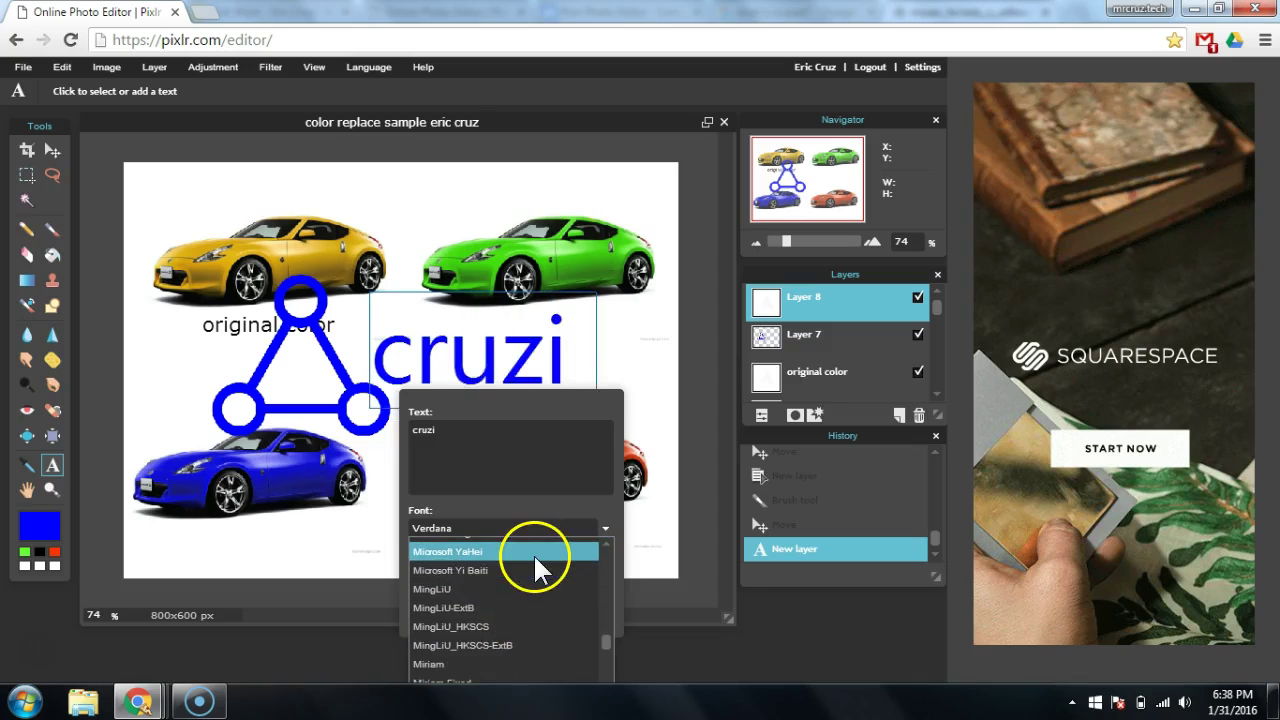
scroll(533, 570, "down", 8)
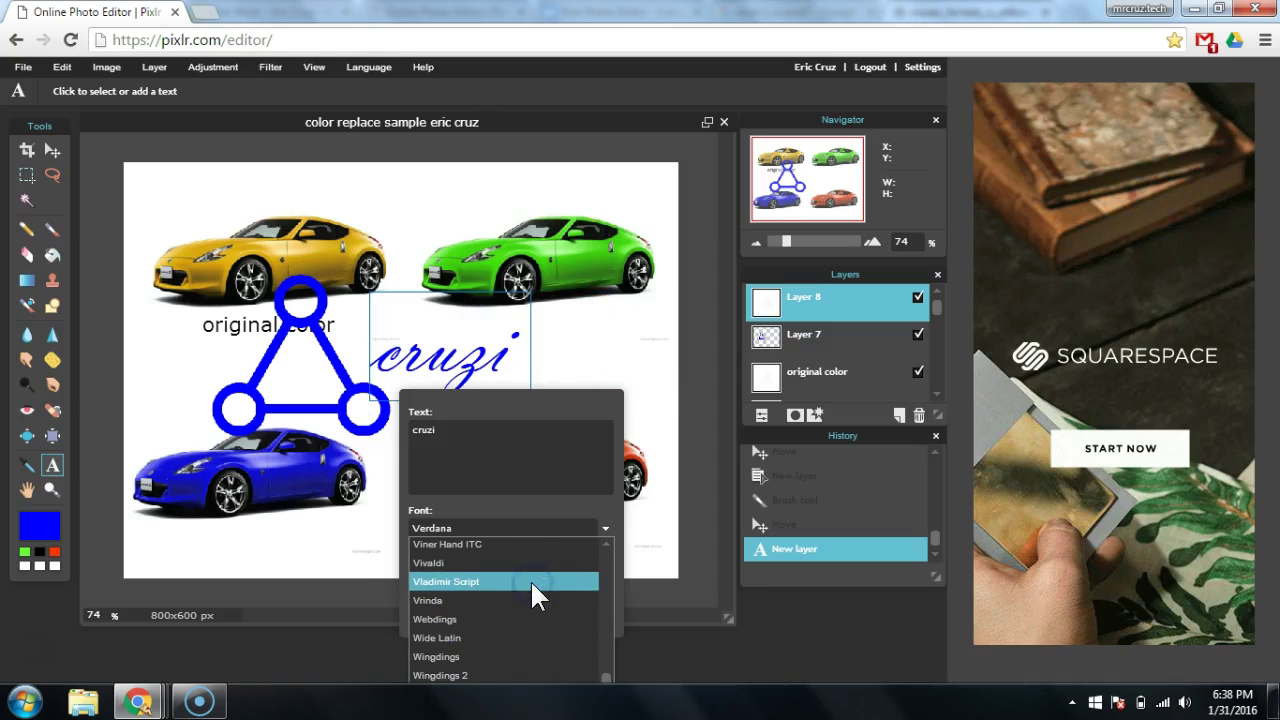
left_click(532, 582)
left_click(581, 518)
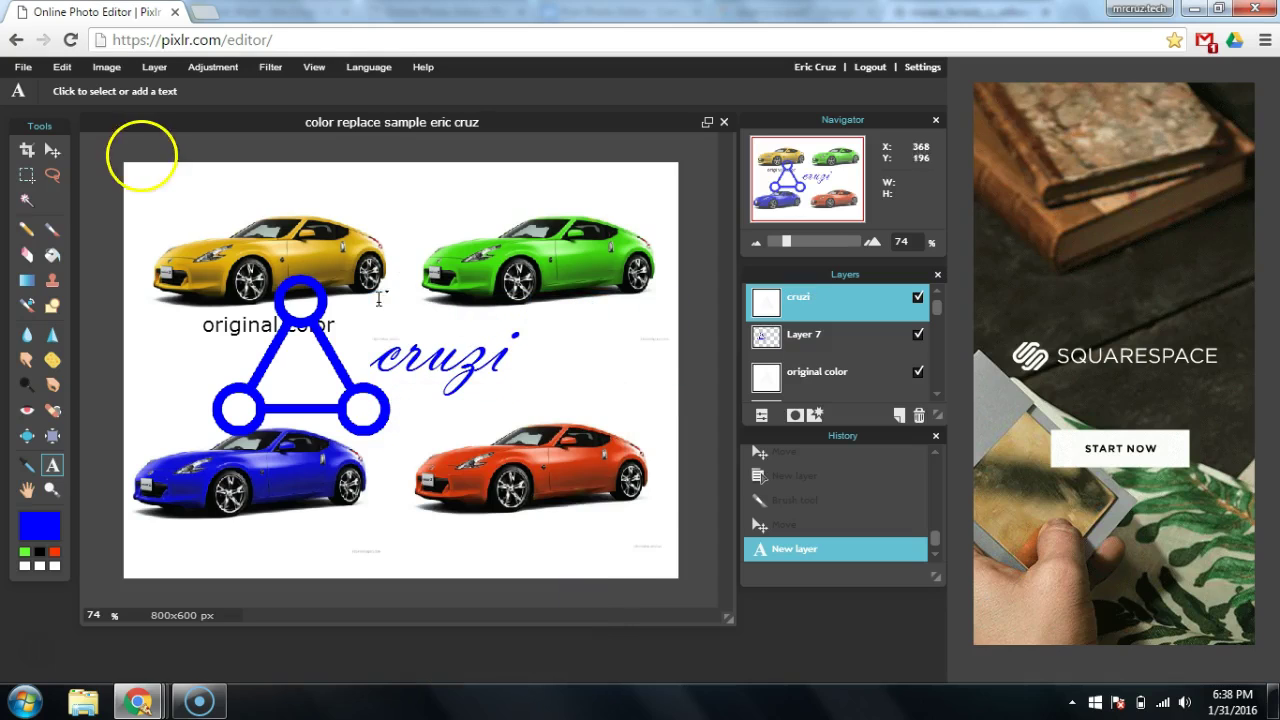
Step: Move the nickname caption and the Layer 7 triangle slightly to the right
left_click(52, 149)
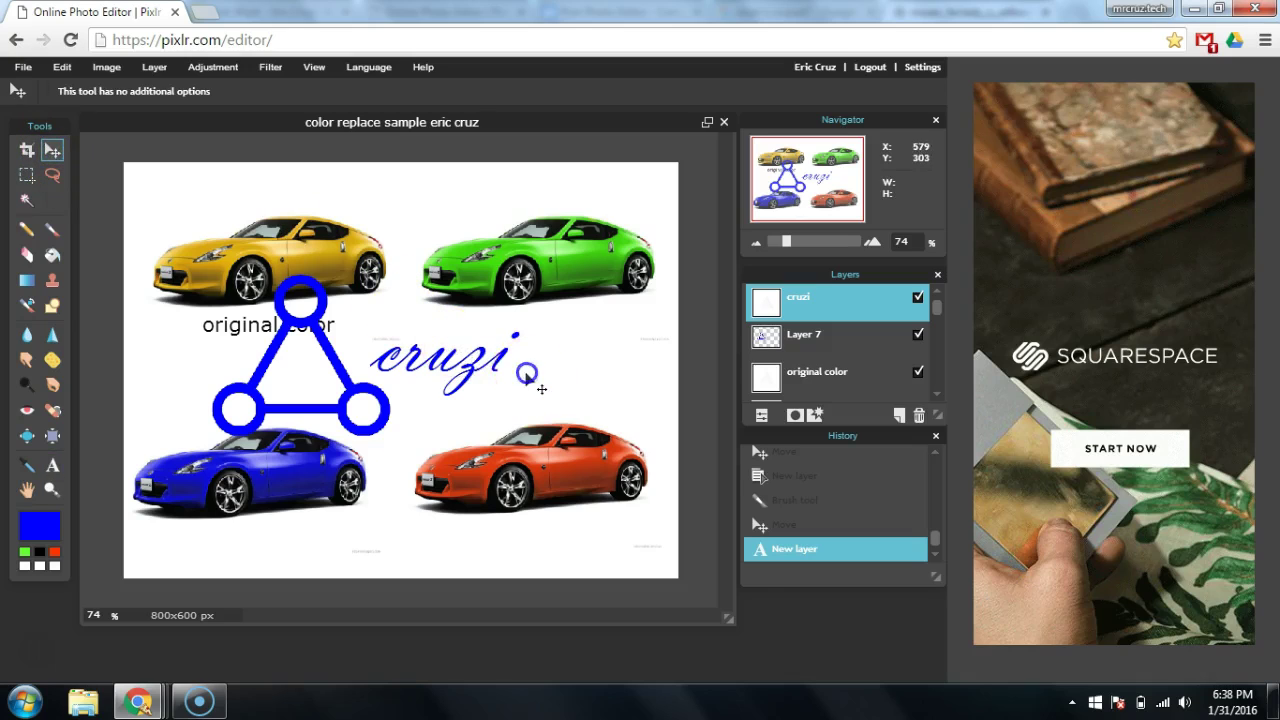
left_click_drag(525, 372, 551, 378)
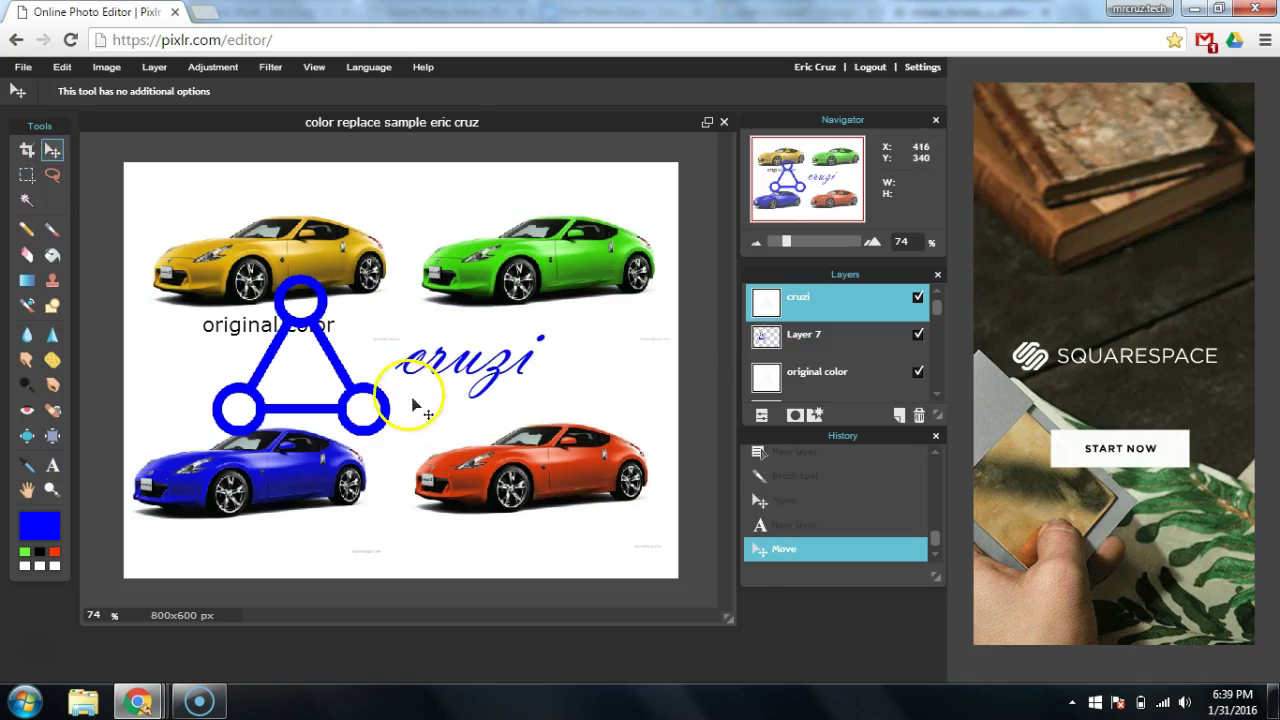
left_click(797, 334)
left_click_drag(376, 431, 424, 452)
Step: Reorder the caption and Layer 7 in the Layers panel, leaving the caption on top
left_click(802, 306)
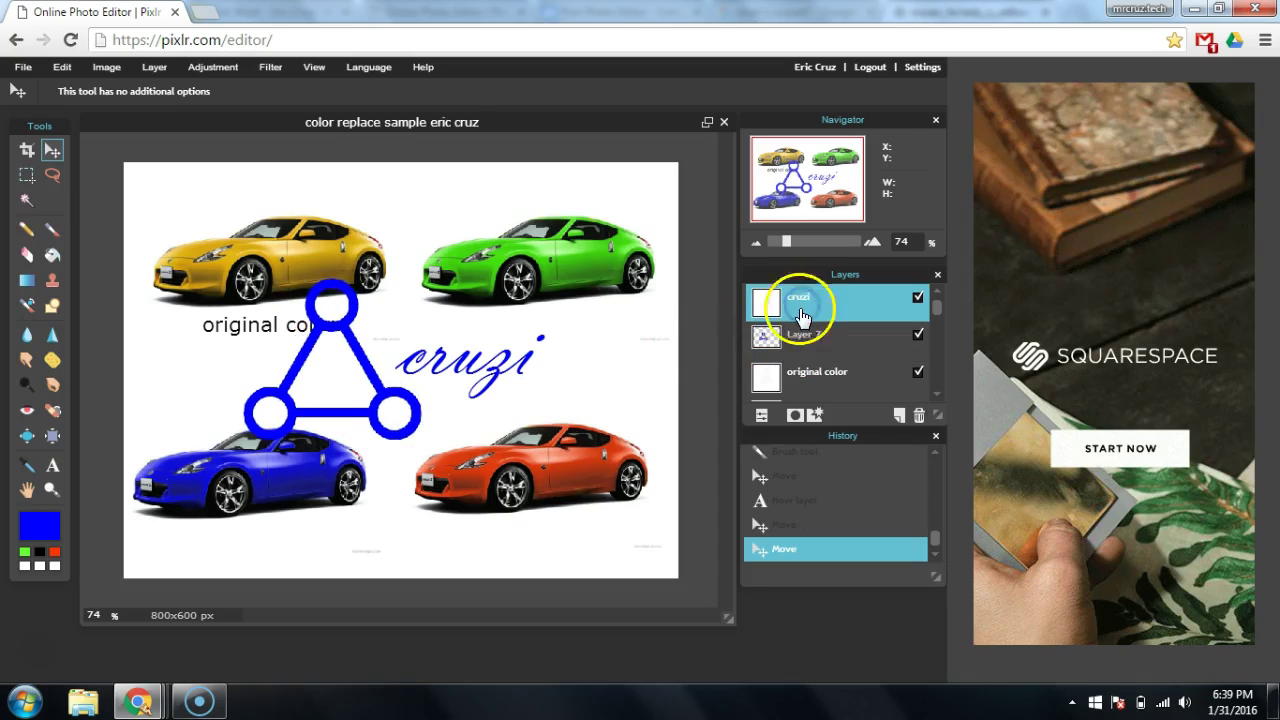
left_click(812, 338)
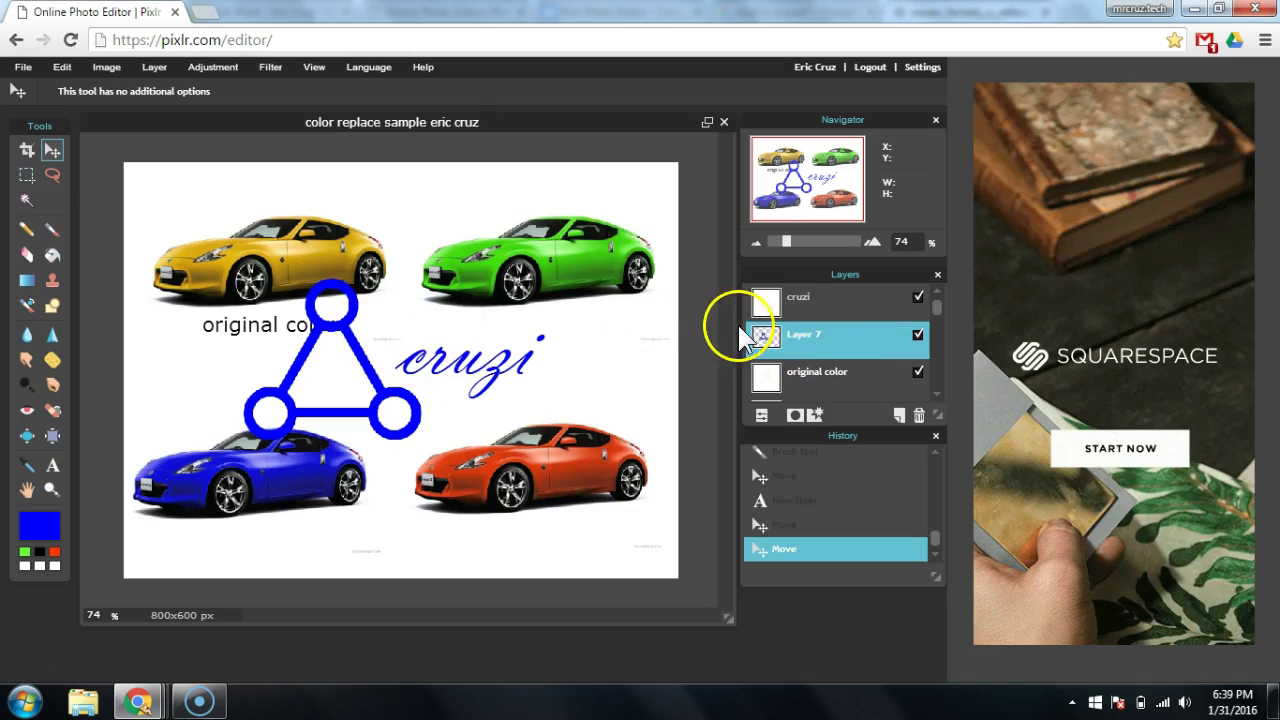
left_click(803, 303)
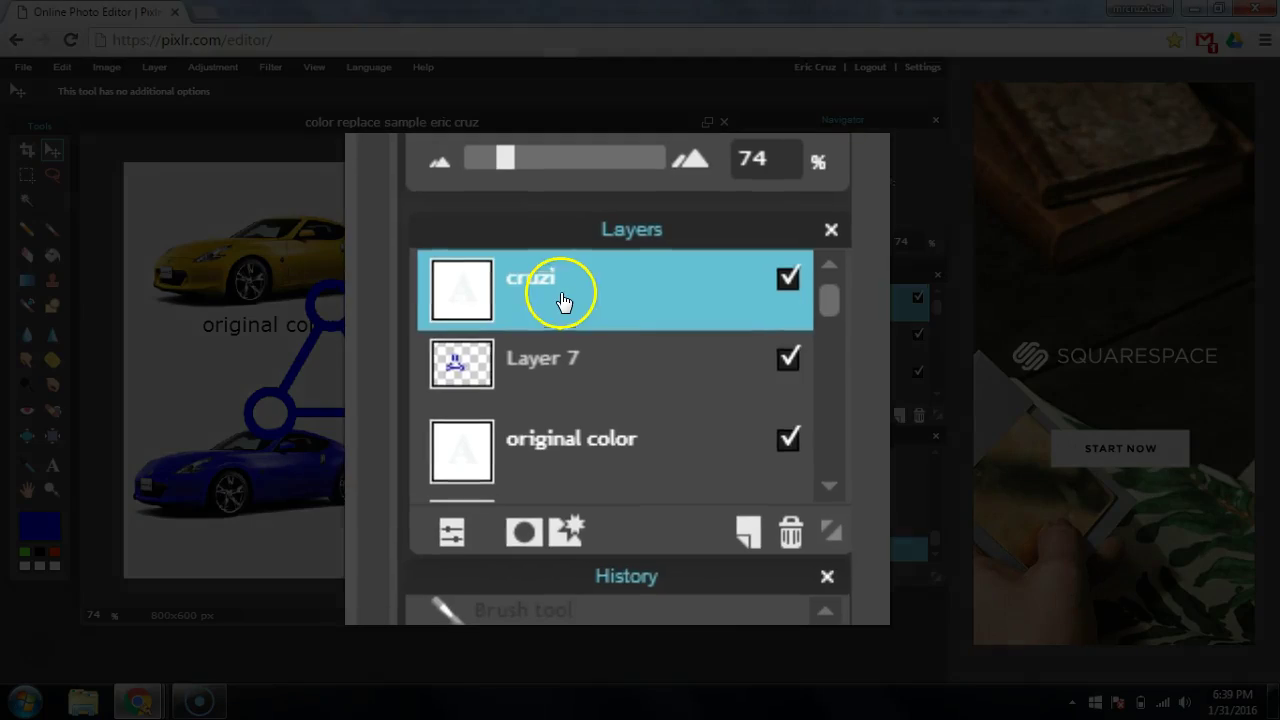
left_click_drag(813, 304, 811, 365)
left_click_drag(559, 427, 827, 300)
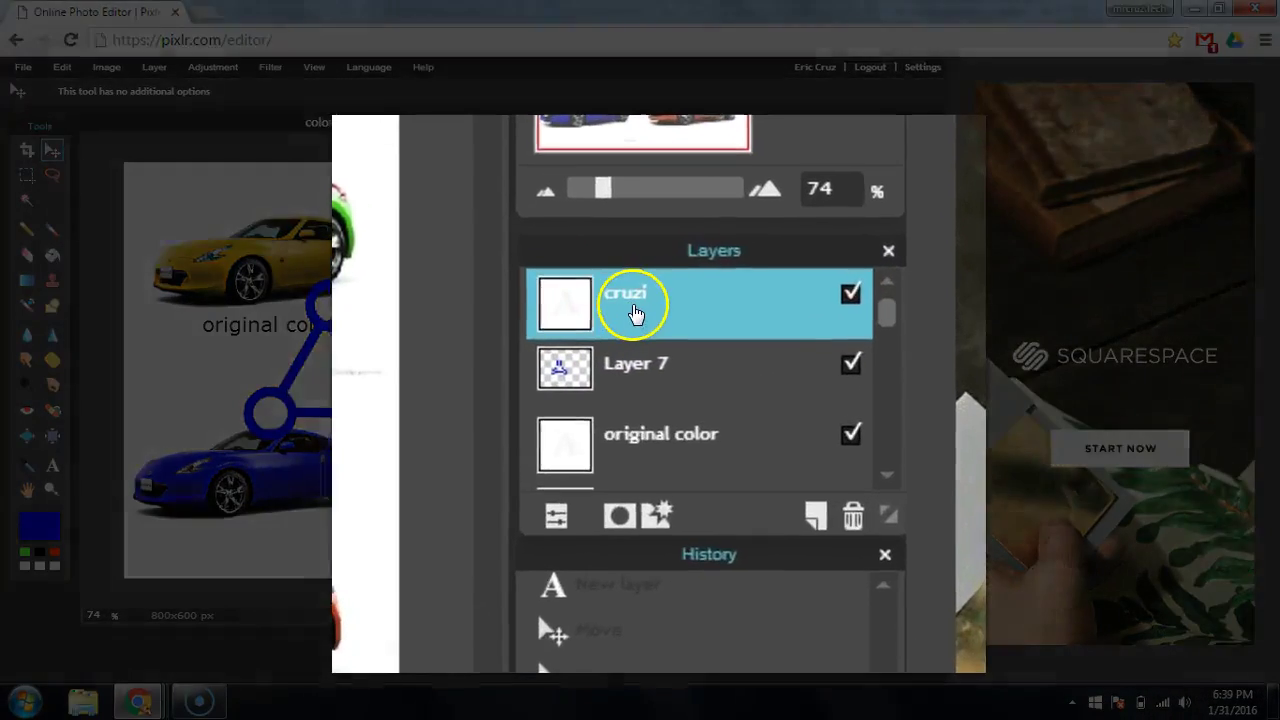
Step: Merge the caption down into Layer 7 and lower that layer's opacity to 28%
right_click(746, 320)
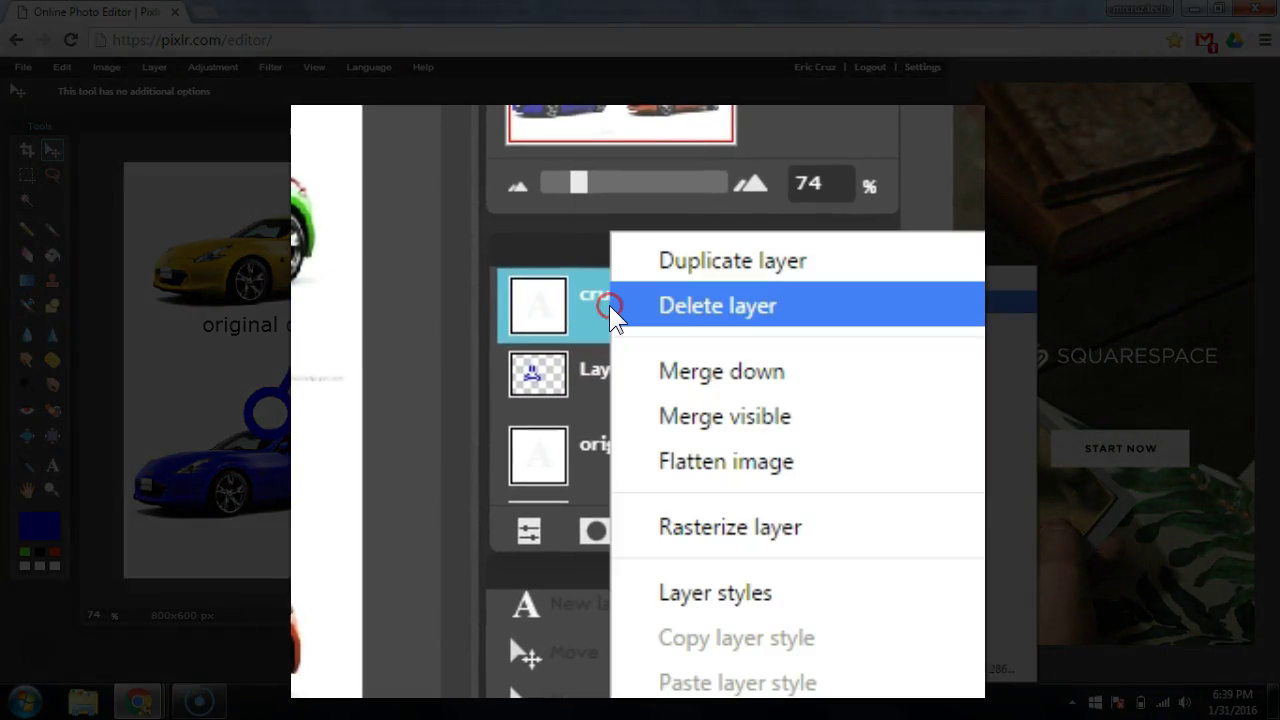
left_click(749, 364)
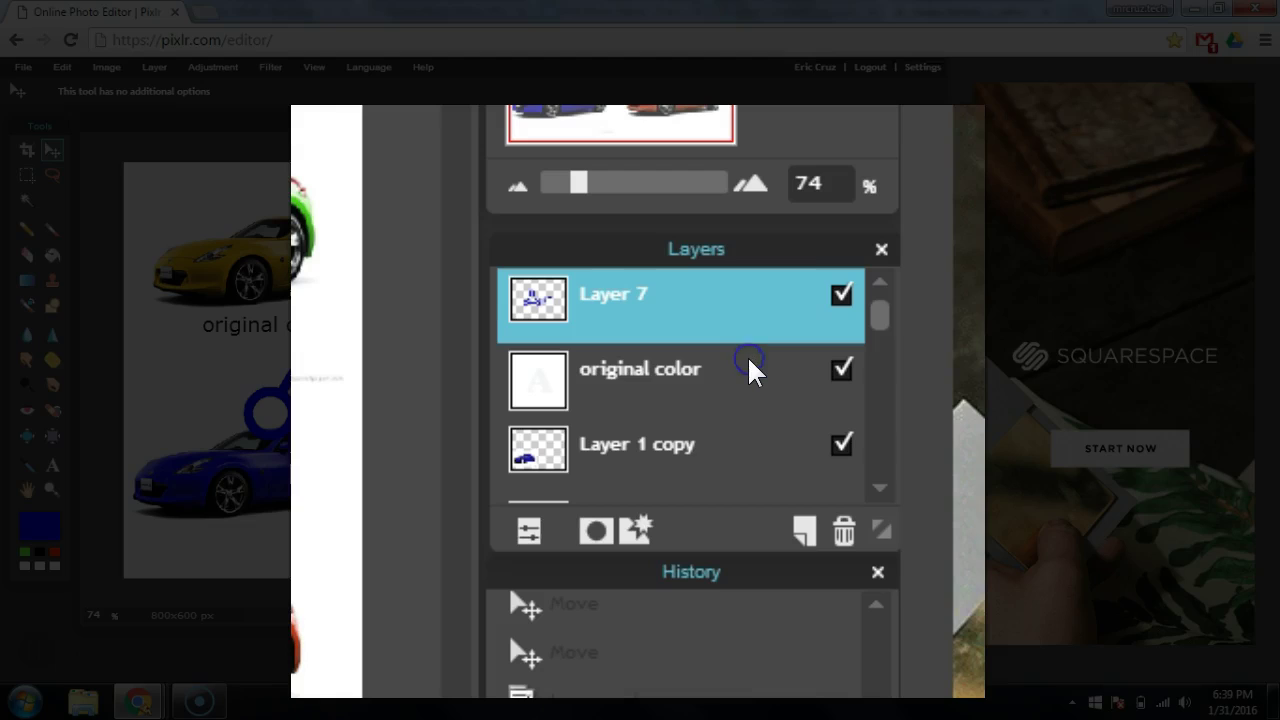
left_click(530, 530)
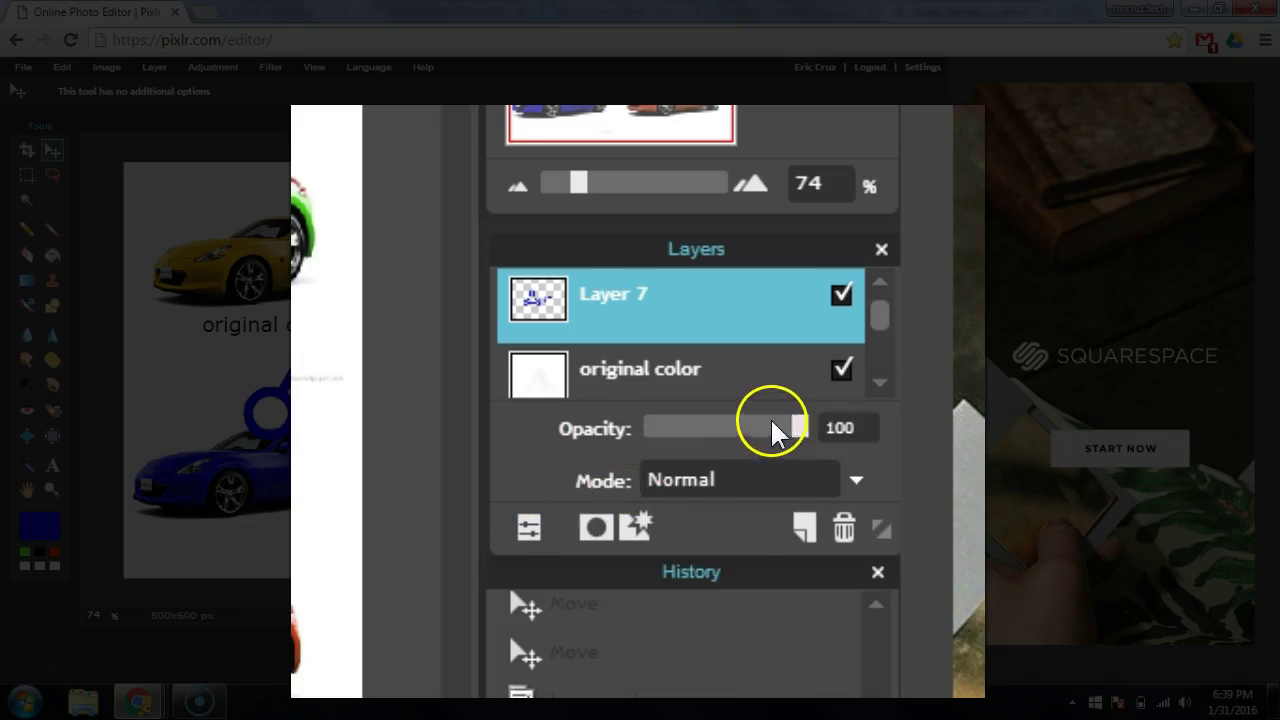
left_click_drag(799, 428, 714, 428)
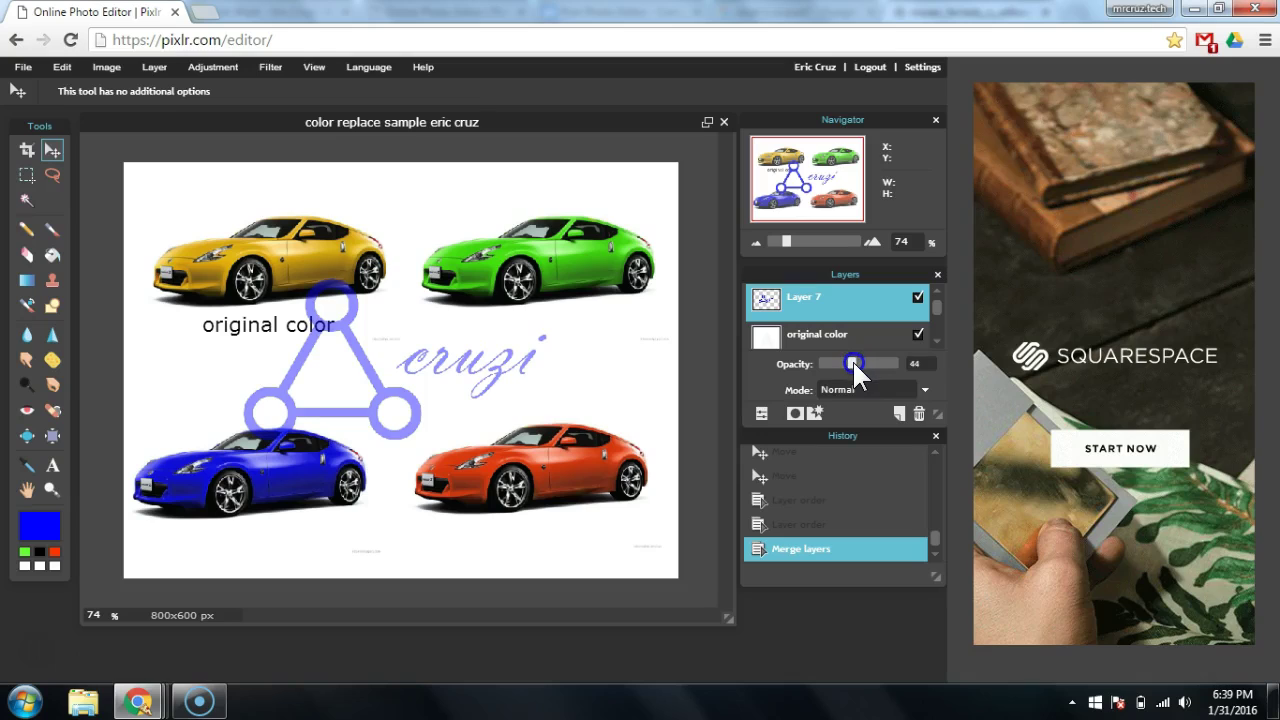
left_click_drag(855, 363, 847, 365)
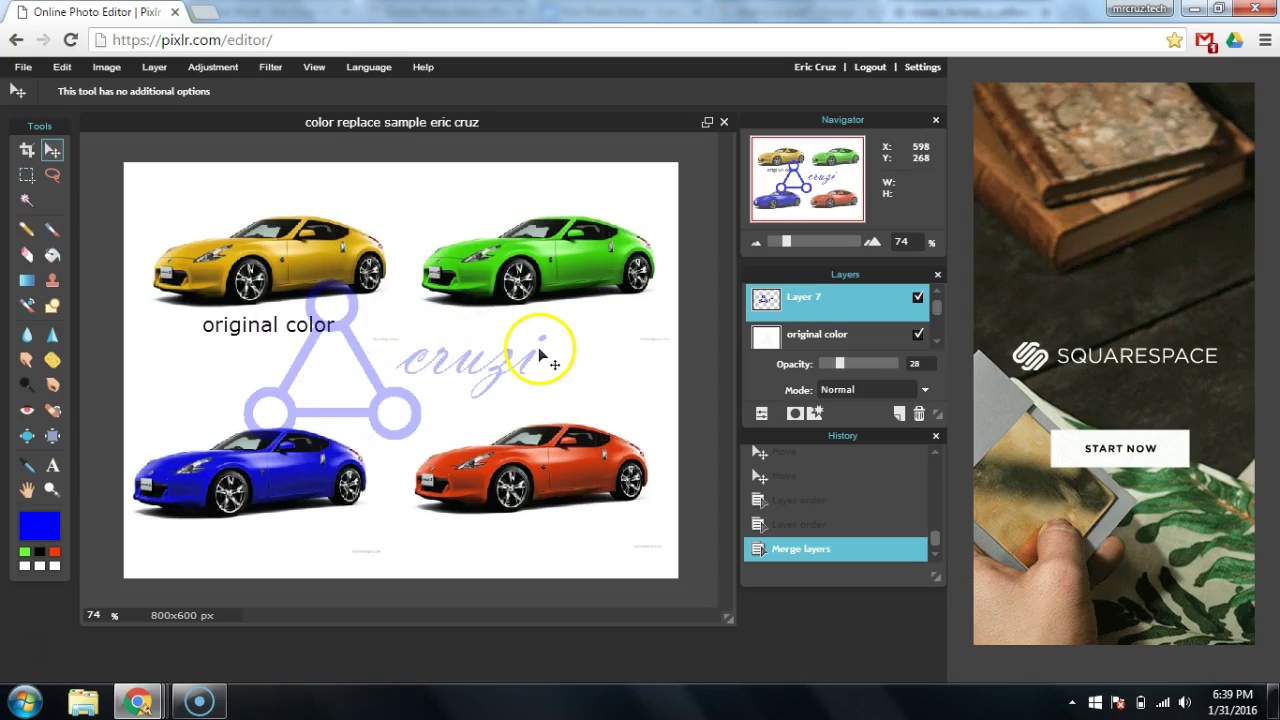
Step: Save the watermarked four-car image as a JPEG at quality 80 into the Pictures library
left_click(28, 68)
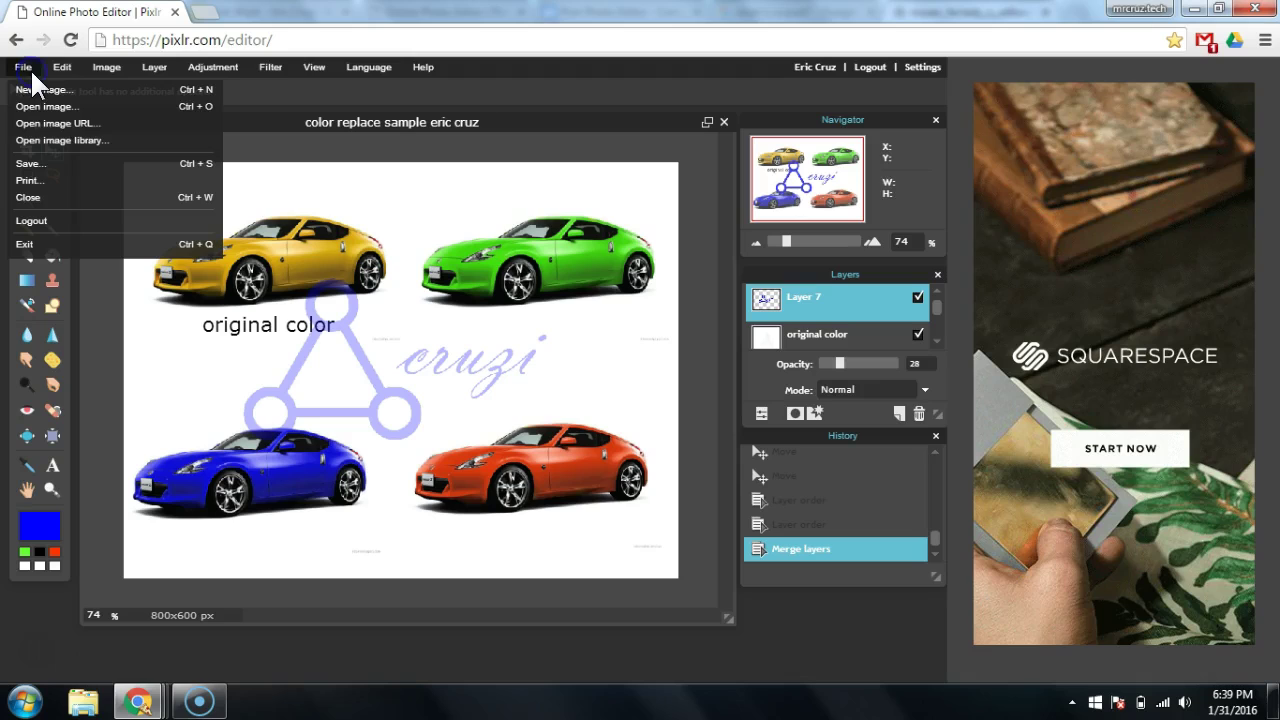
left_click(50, 163)
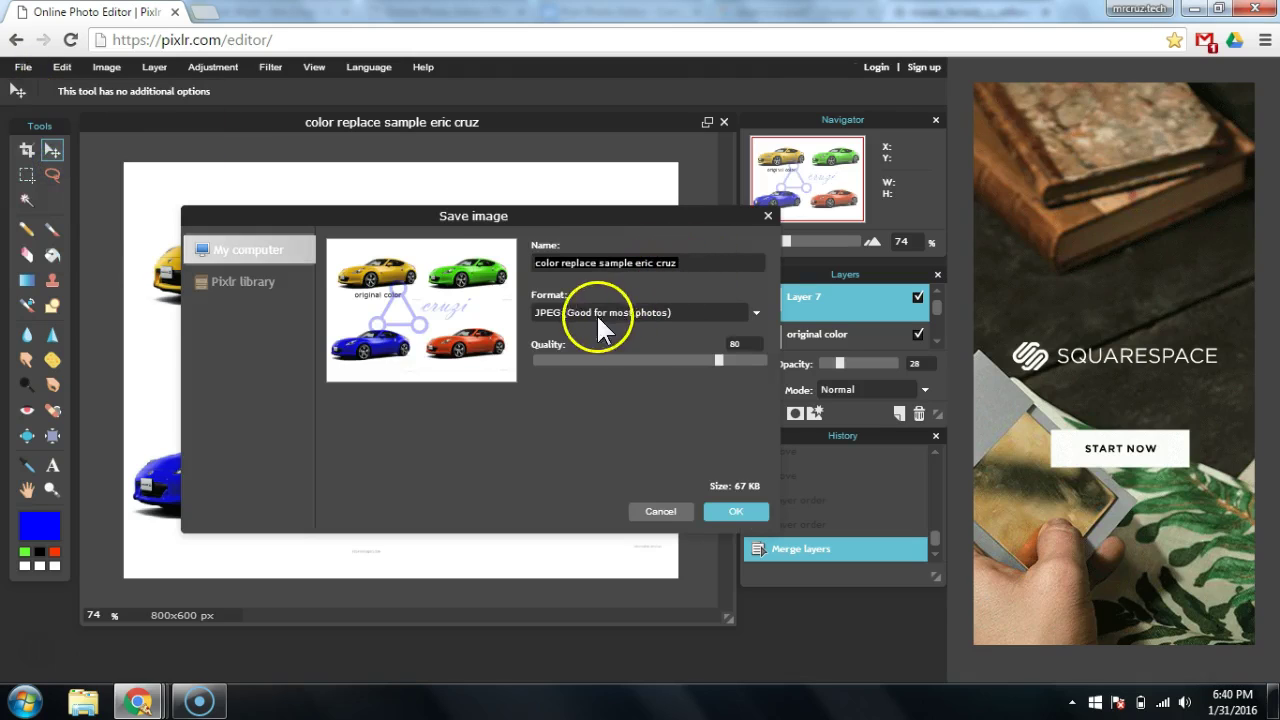
left_click(721, 512)
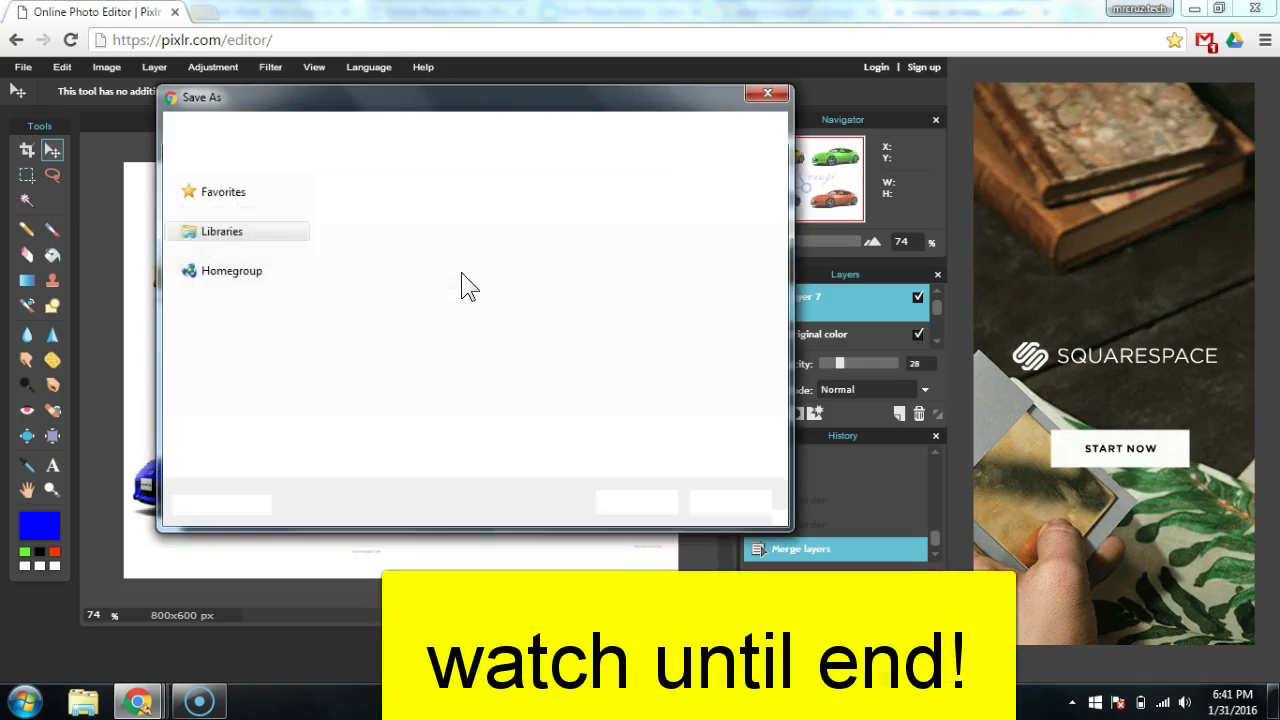
left_click(226, 352)
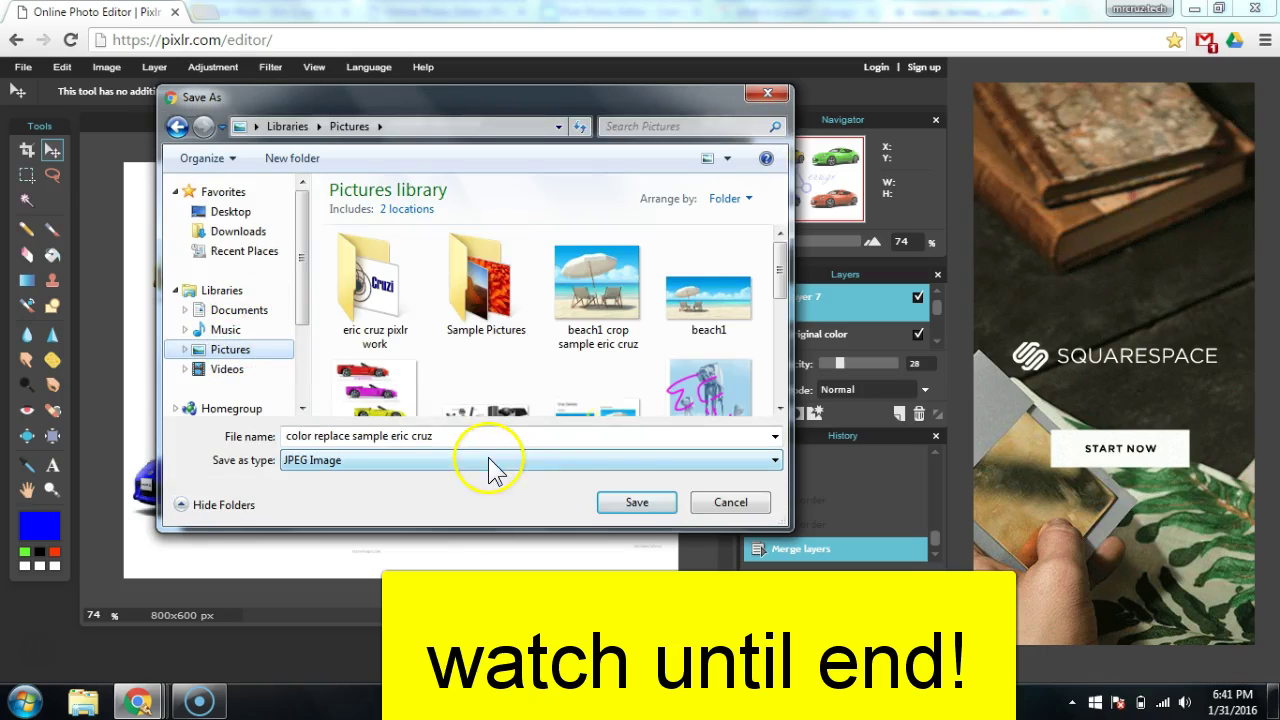
left_click(636, 503)
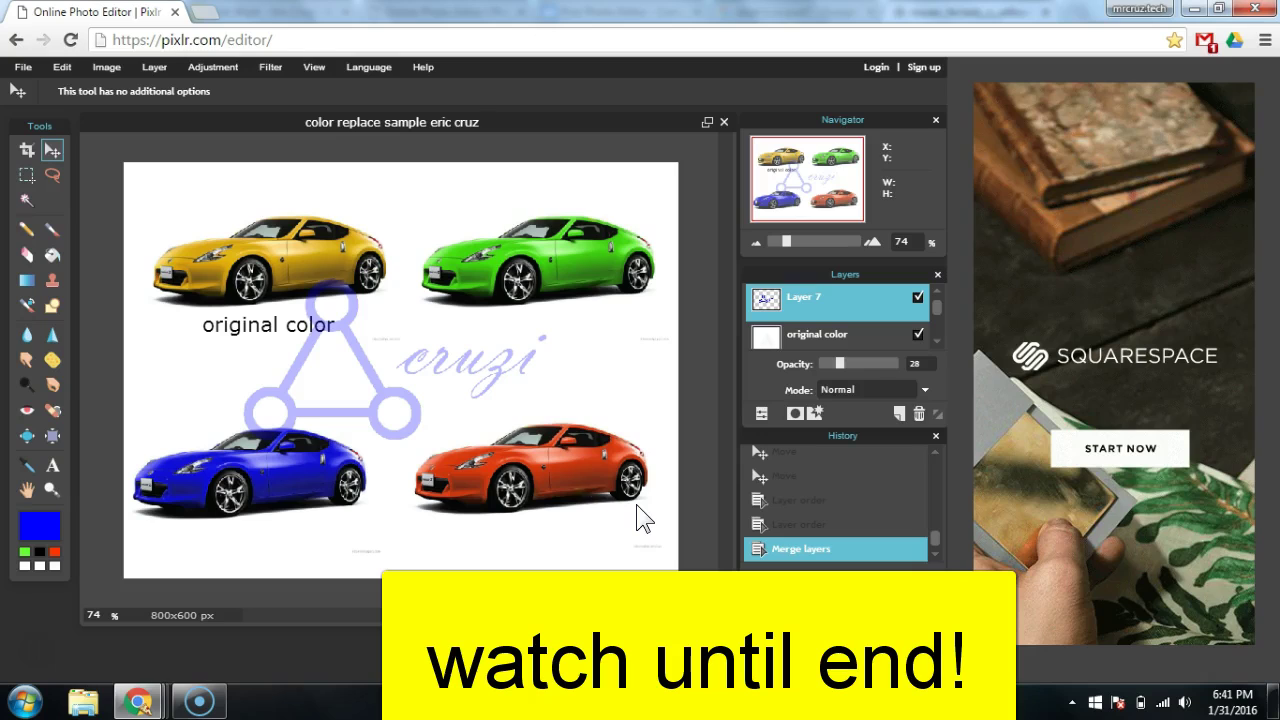
Step: Add a new blank slide 5 to the Pixlr Work presentation and select its title
left_click_drag(300, 30, 334, 134)
left_click(300, 14)
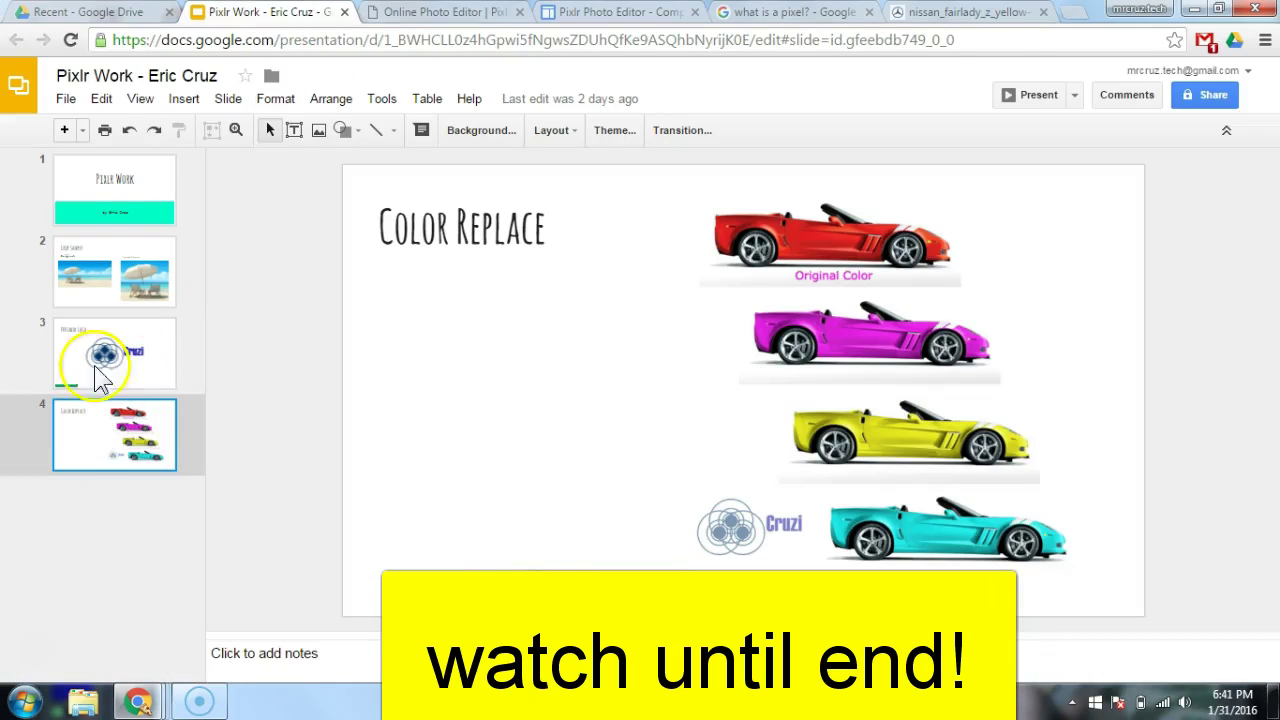
left_click(66, 132)
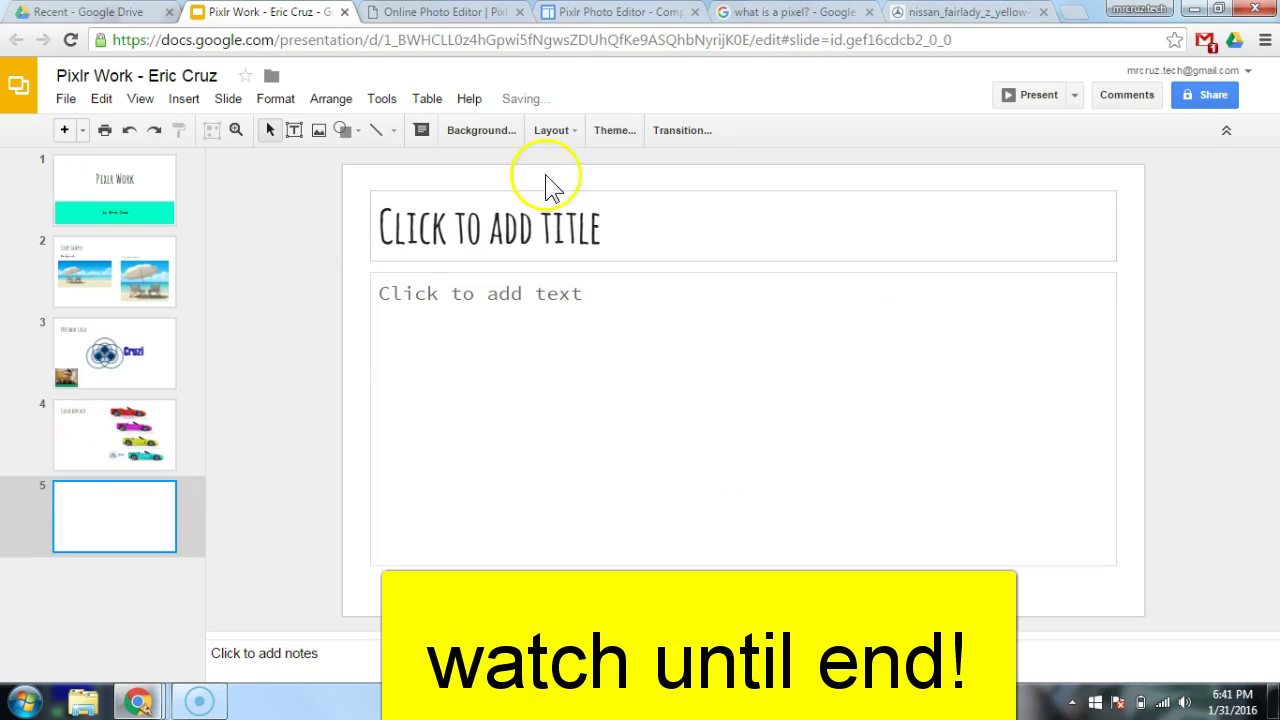
left_click(529, 241)
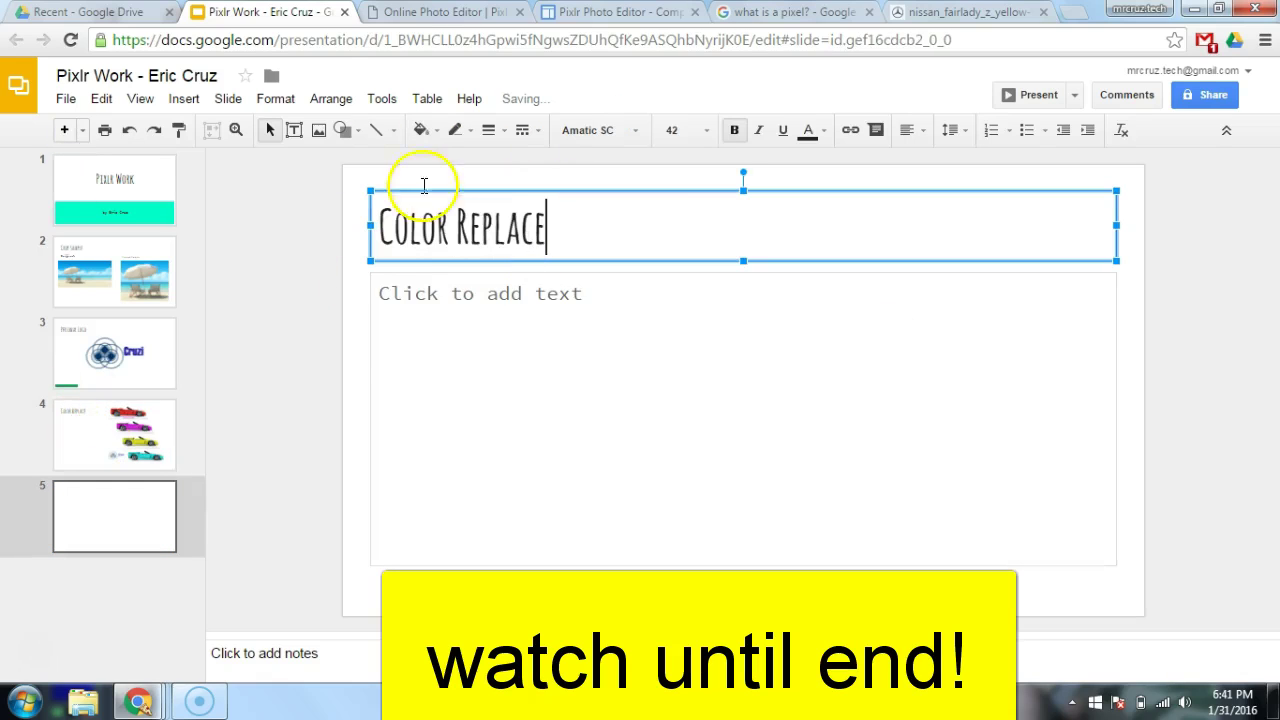
left_click(199, 103)
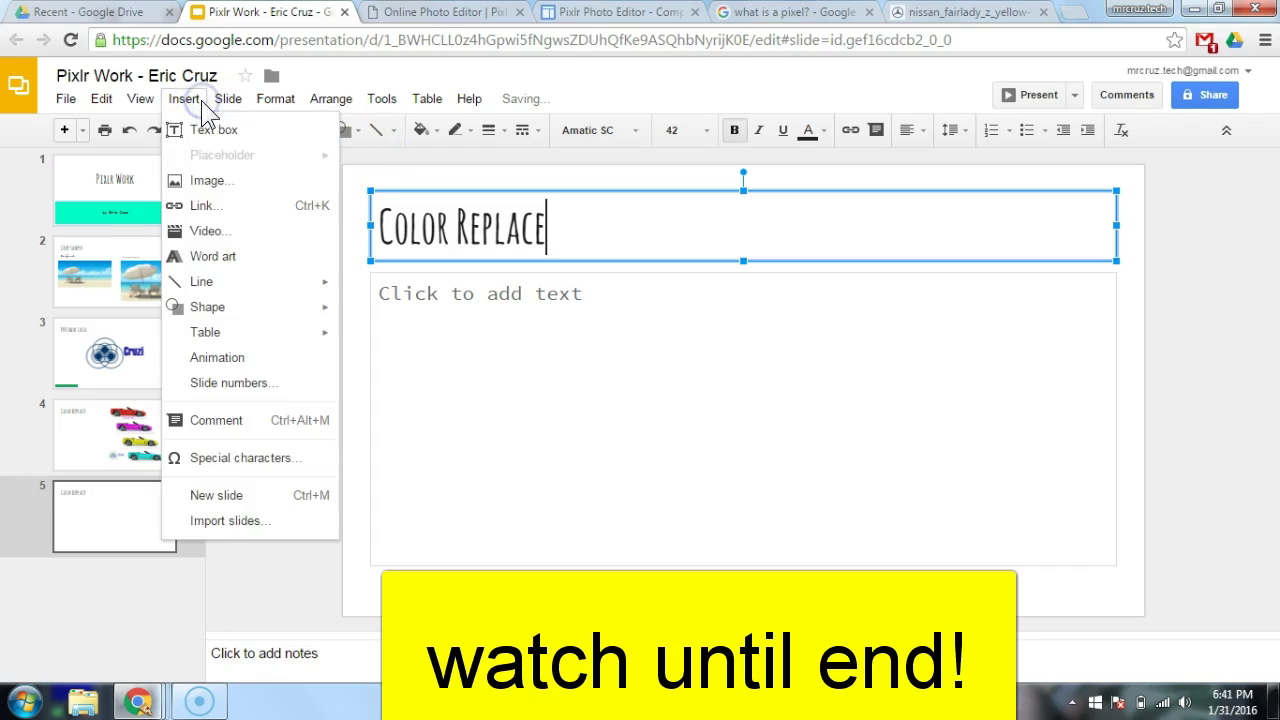
left_click(209, 179)
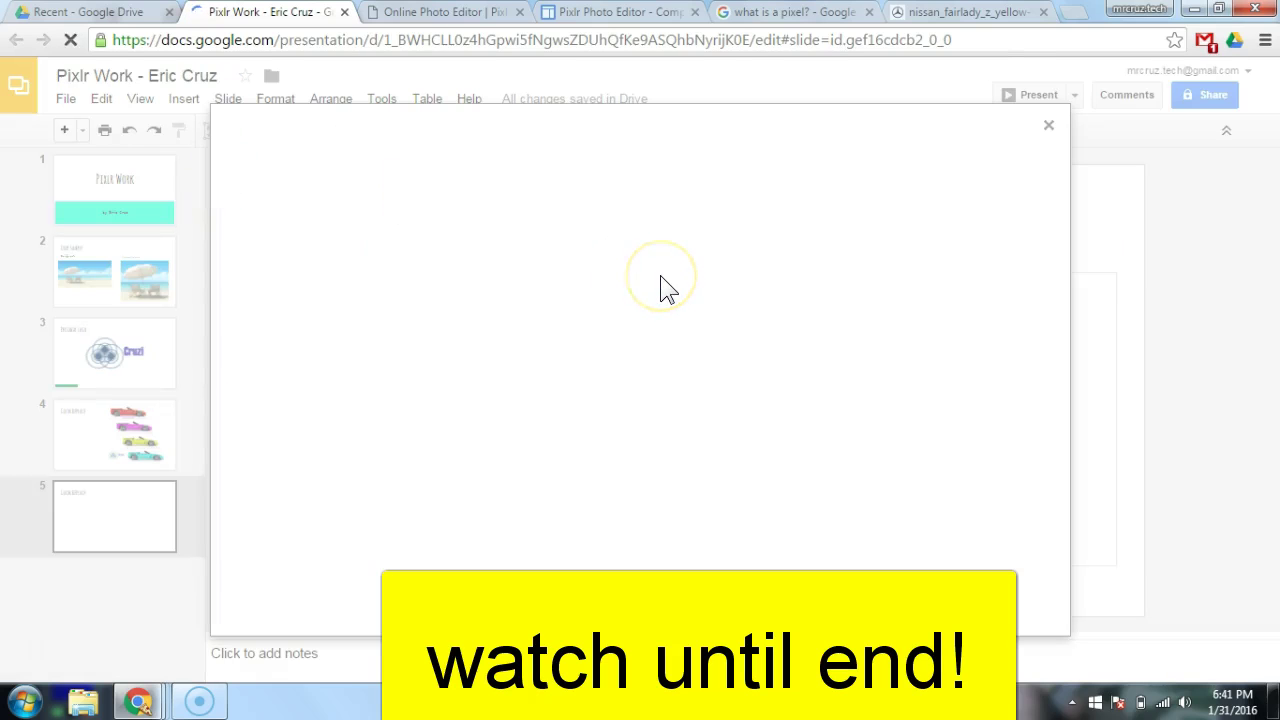
left_click(622, 420)
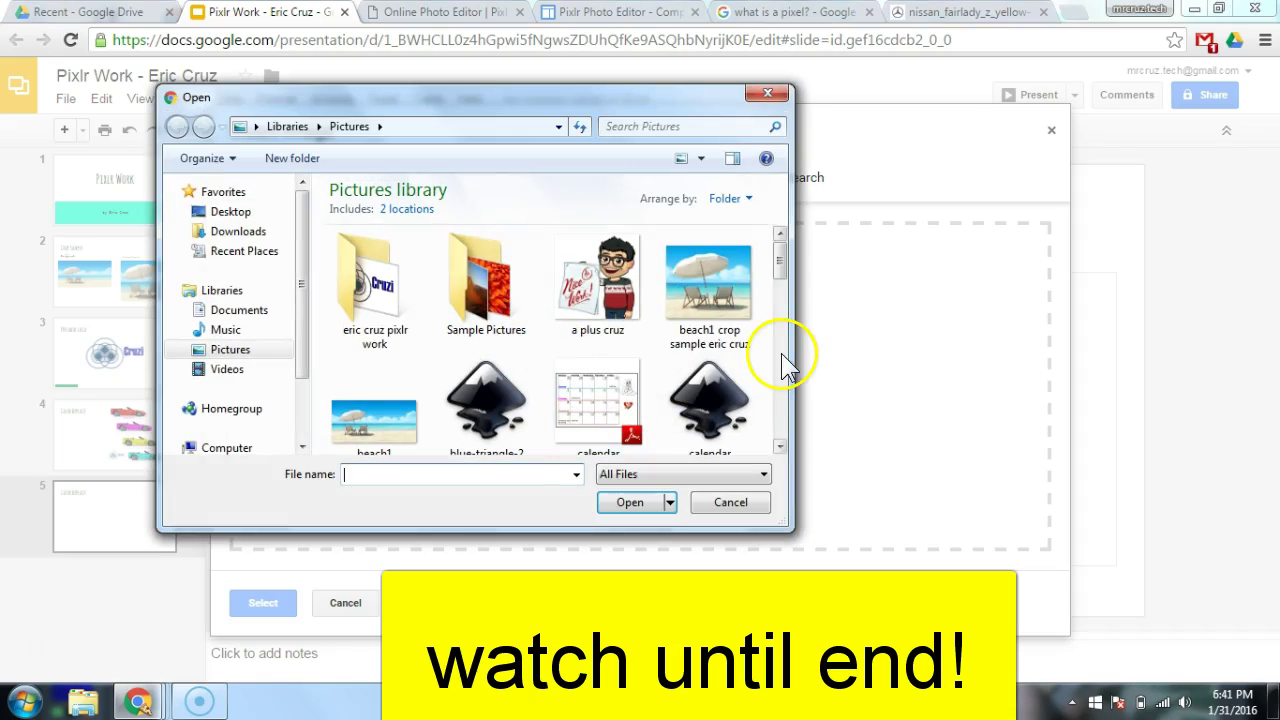
left_click(779, 447)
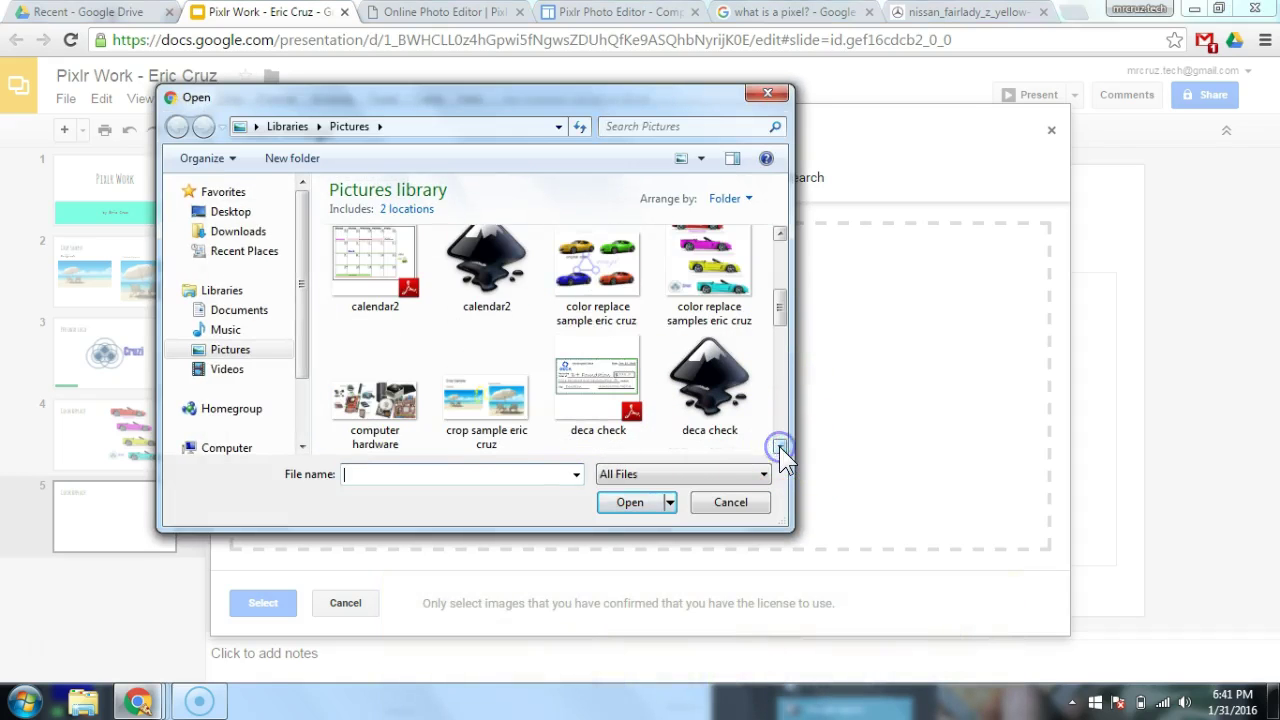
left_click(597, 272)
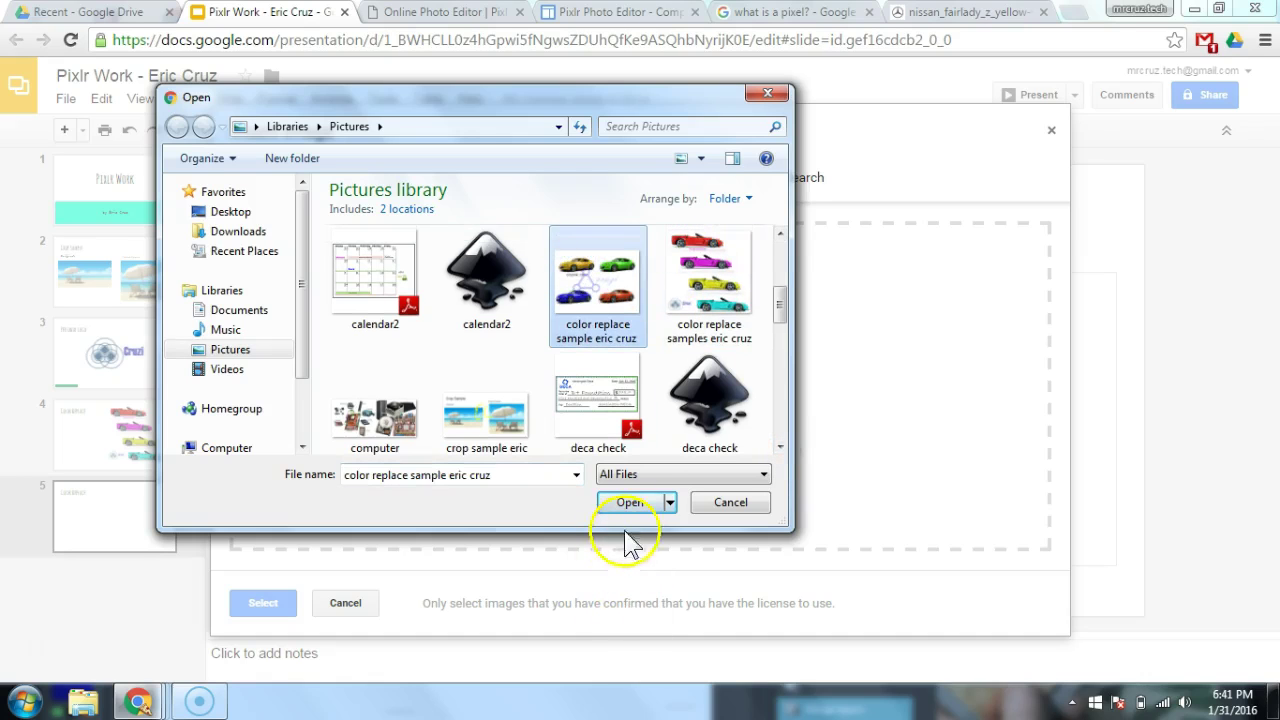
left_click(631, 502)
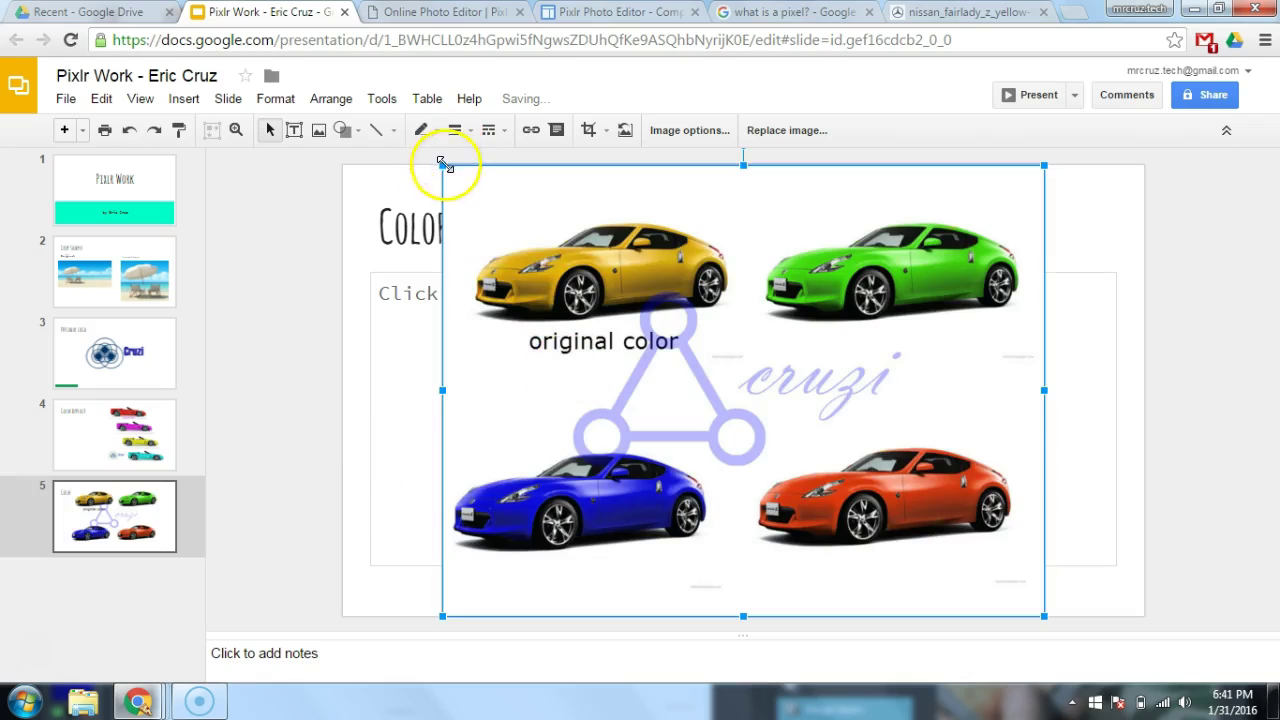
left_click_drag(443, 165, 511, 213)
left_click_drag(685, 380, 749, 361)
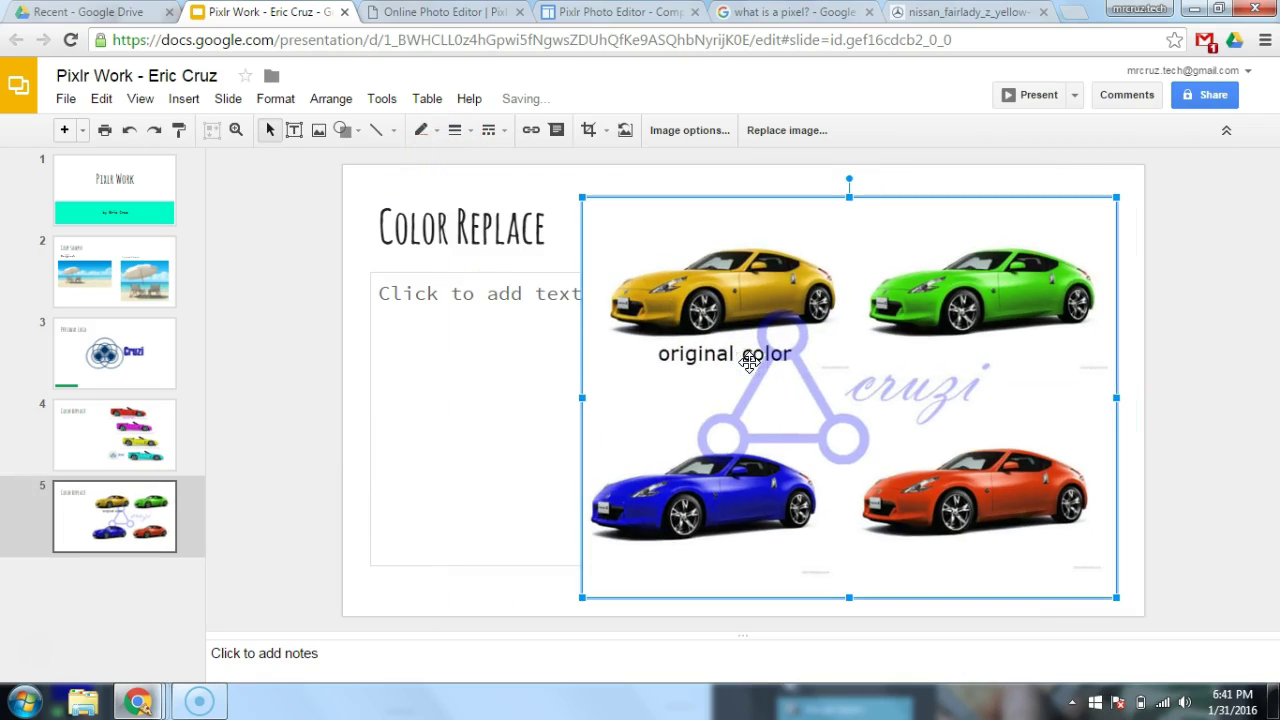
left_click(1136, 358)
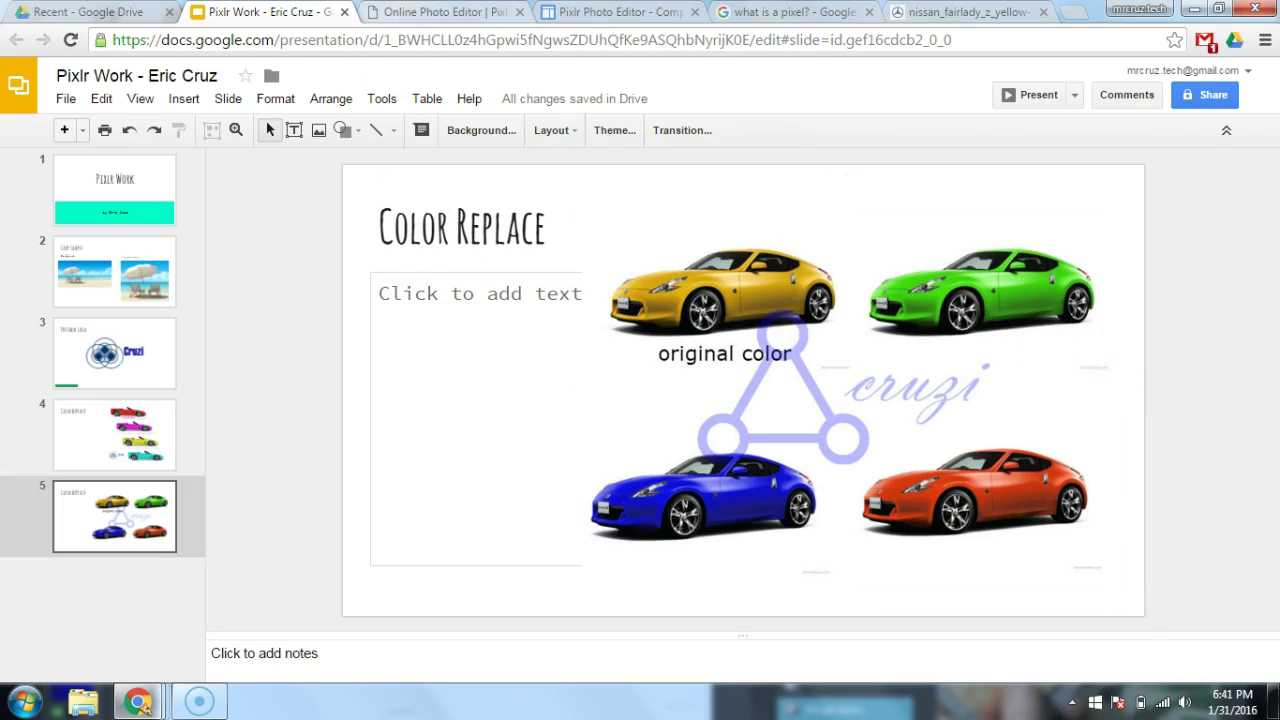
left_click(90, 12)
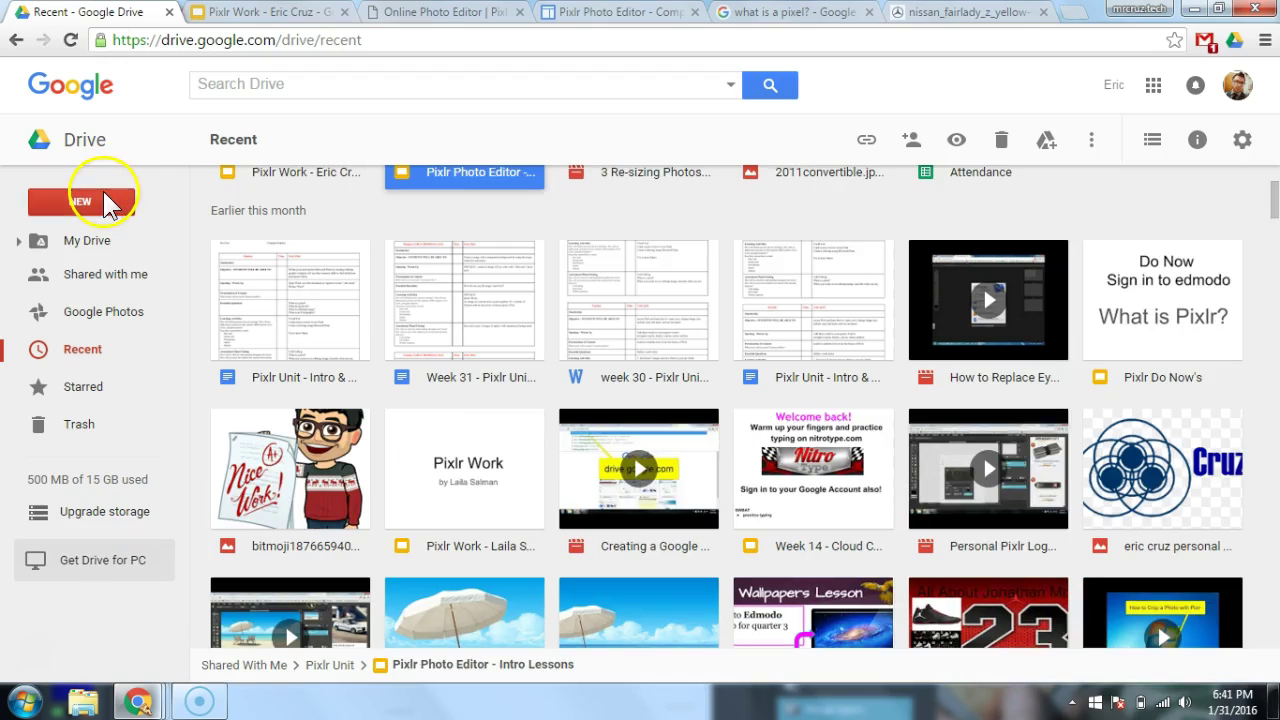
left_click(107, 198)
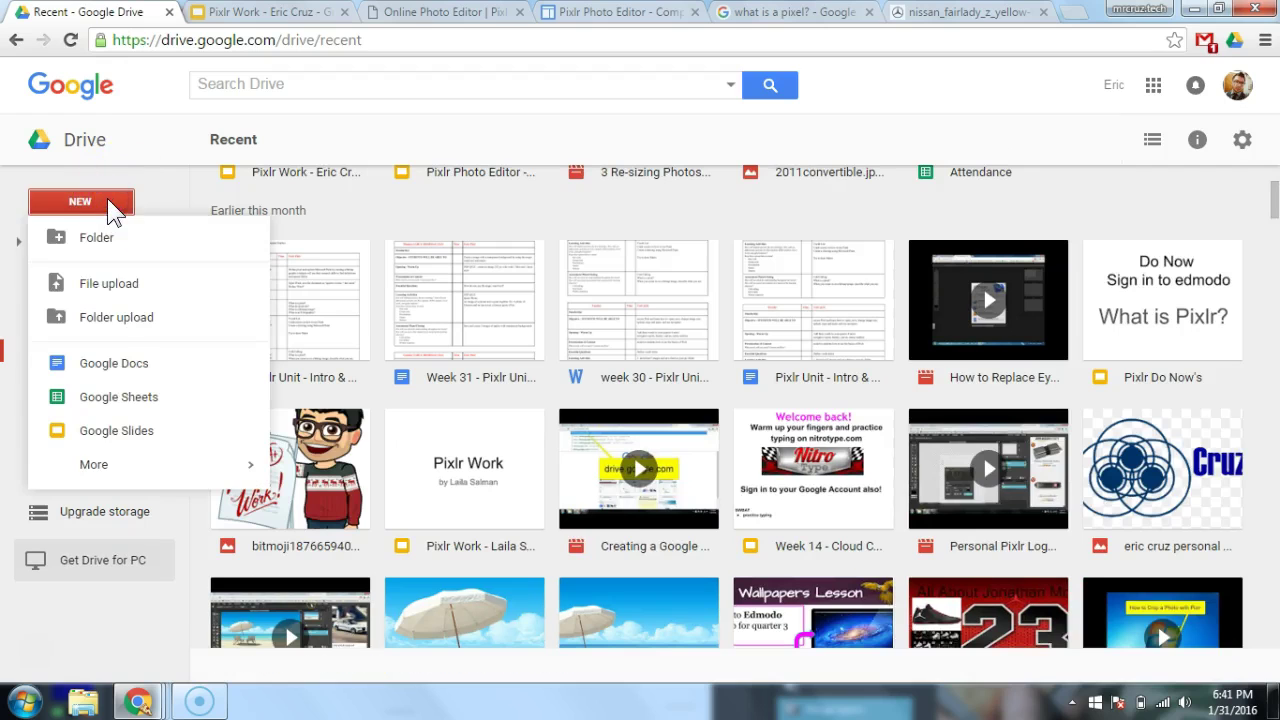
left_click(107, 286)
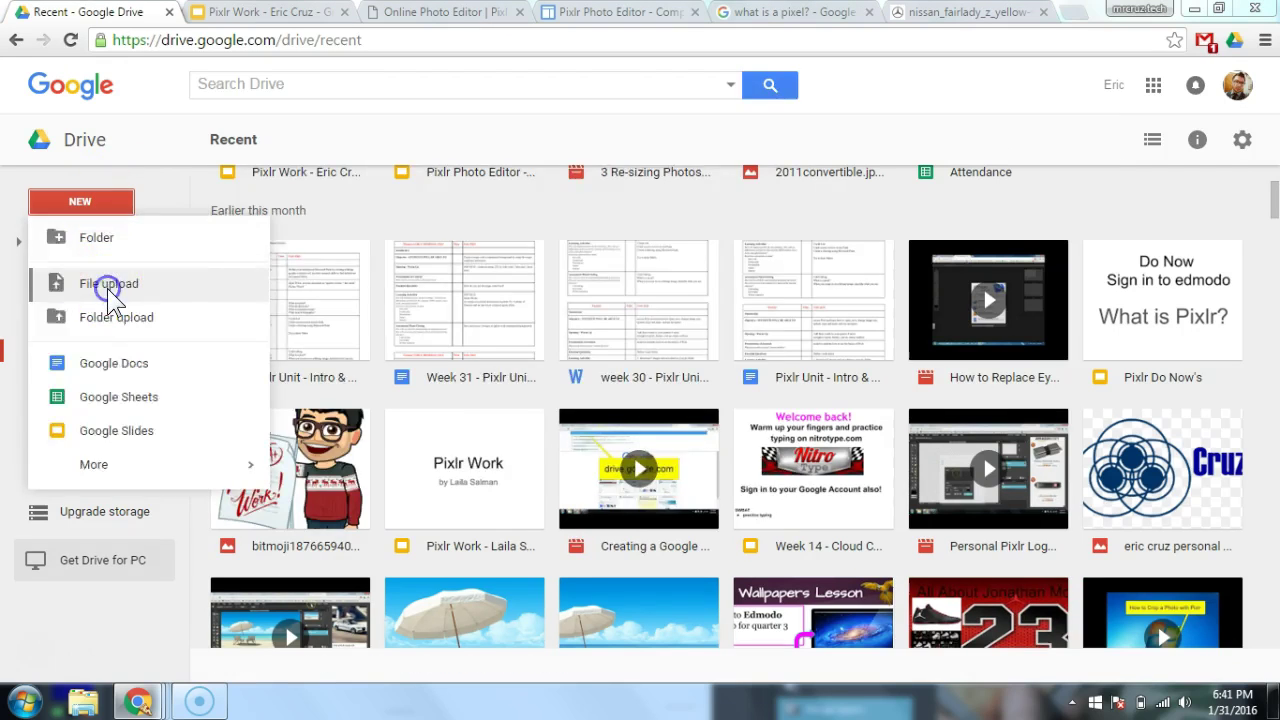
left_click(780, 447)
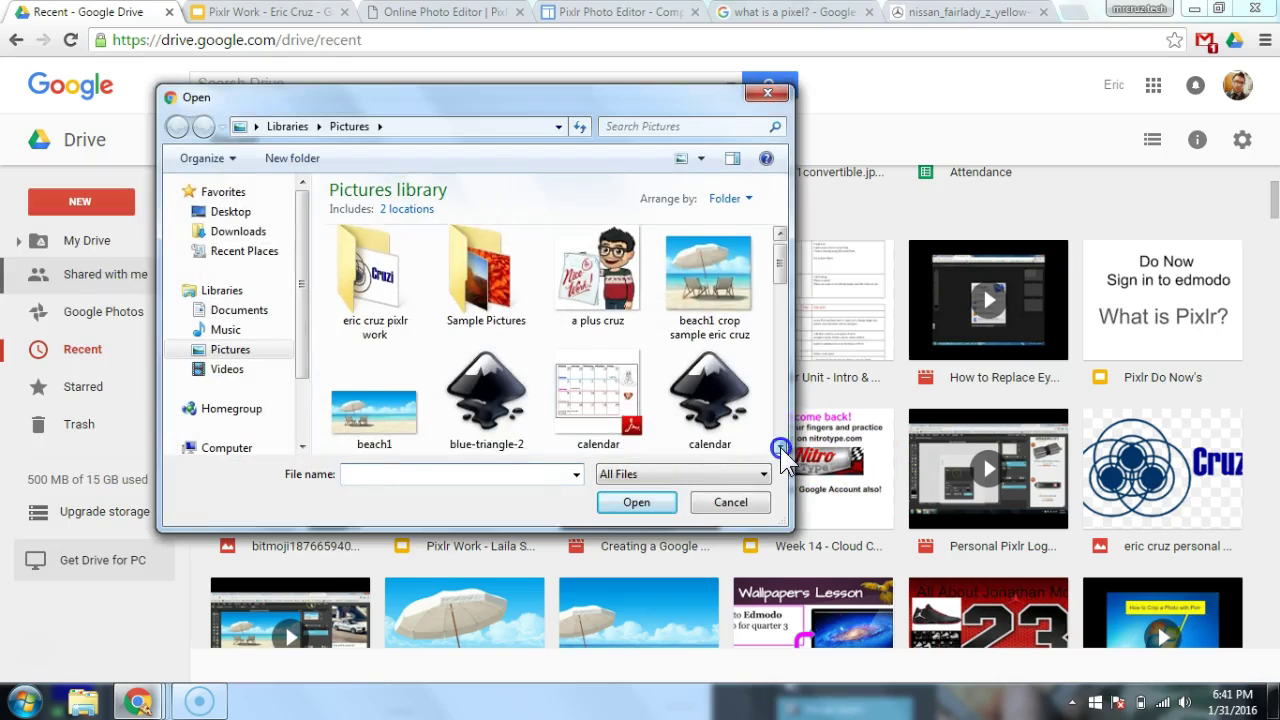
left_click(597, 282)
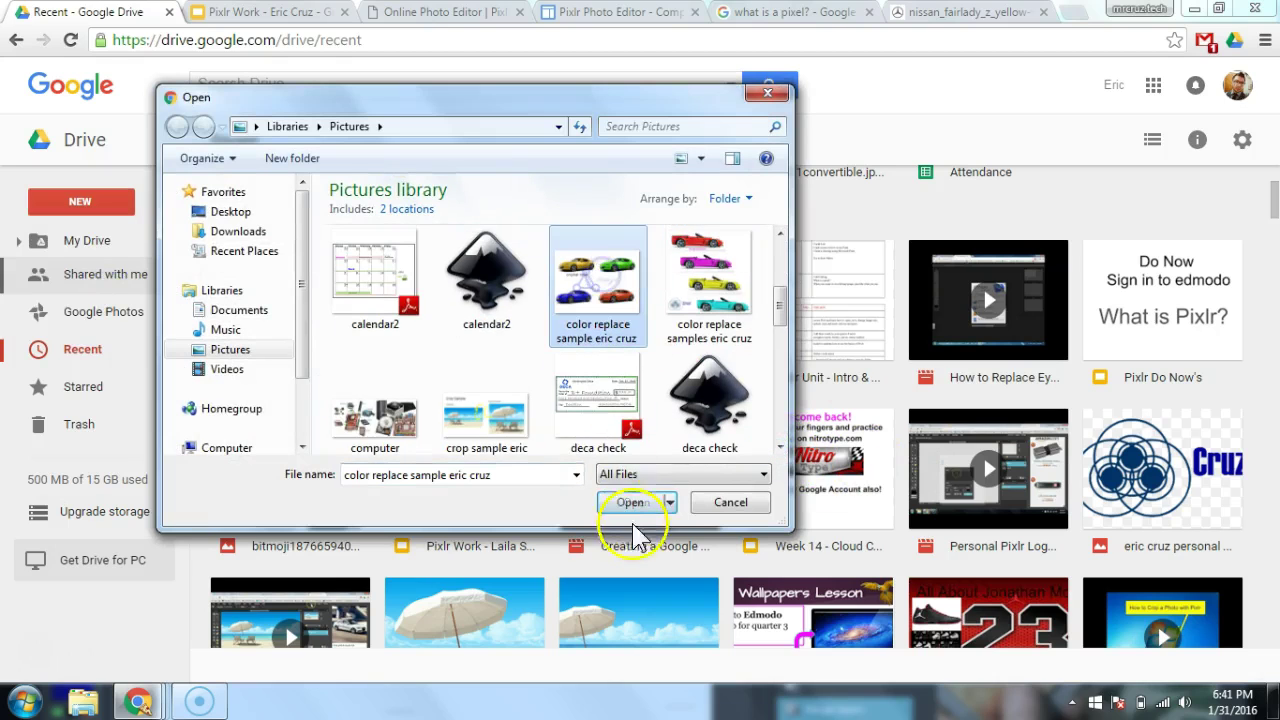
left_click(636, 502)
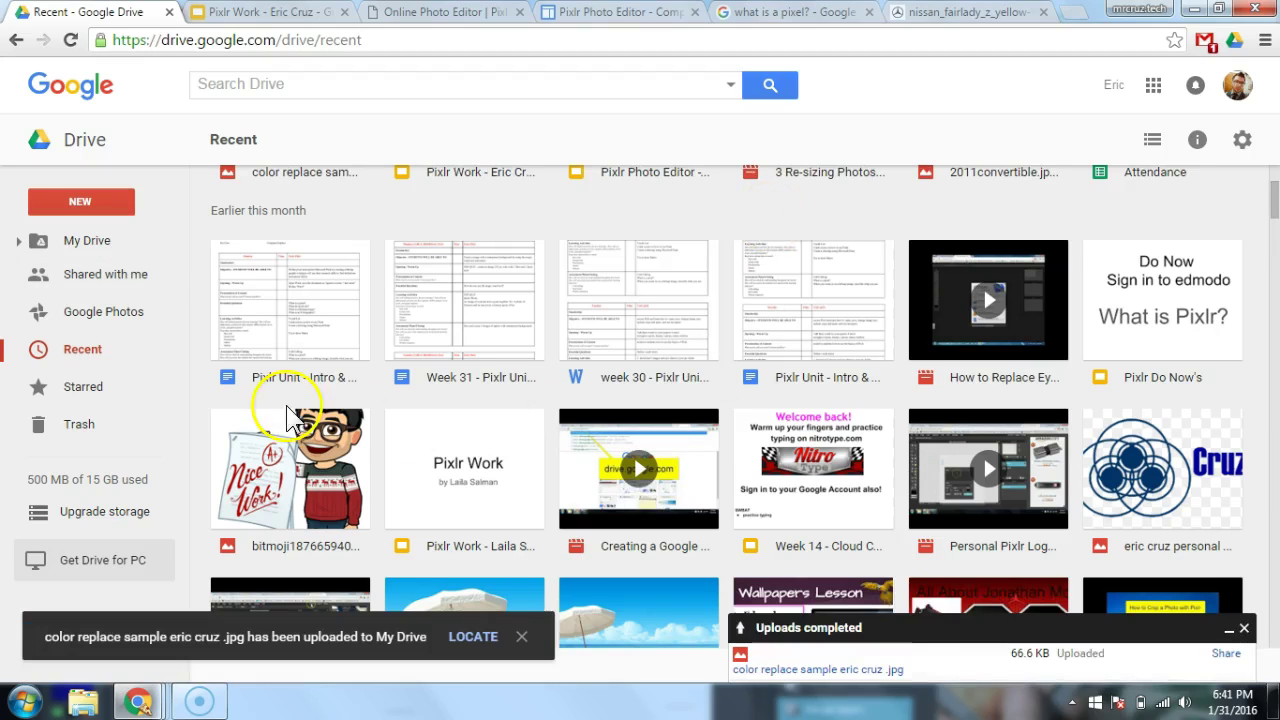
left_click(105, 316)
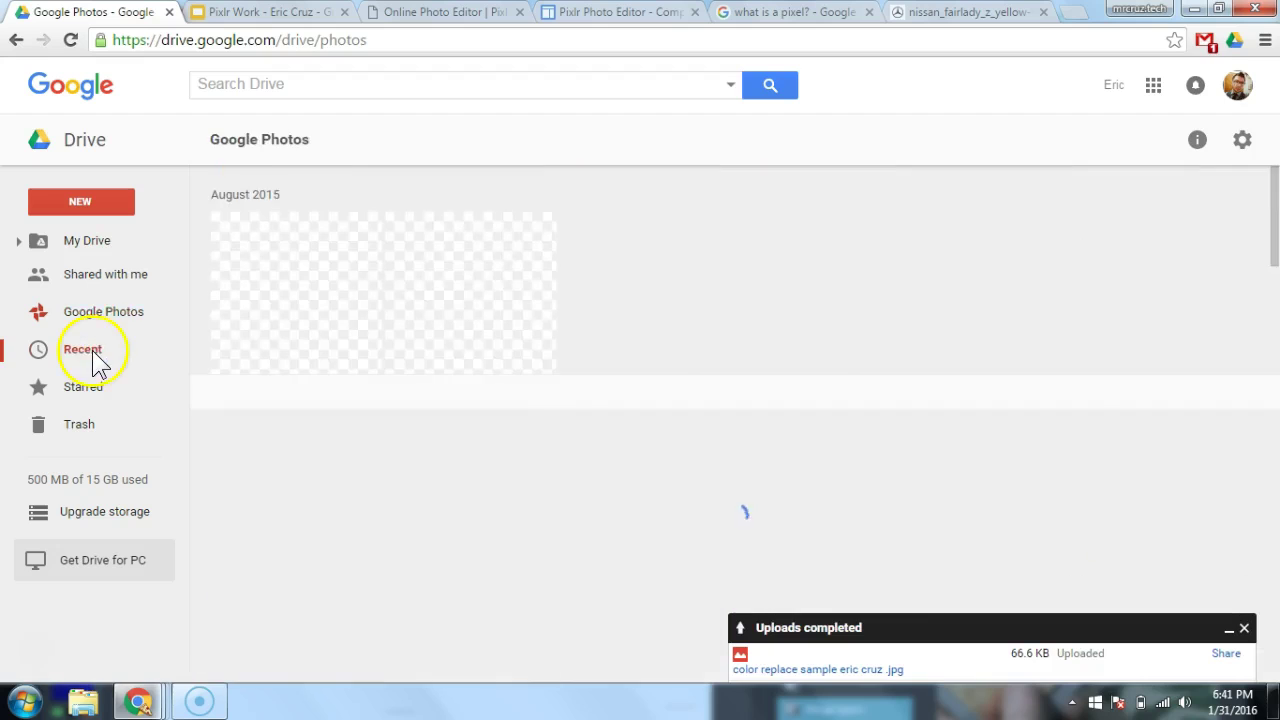
left_click(96, 350)
left_click(302, 266)
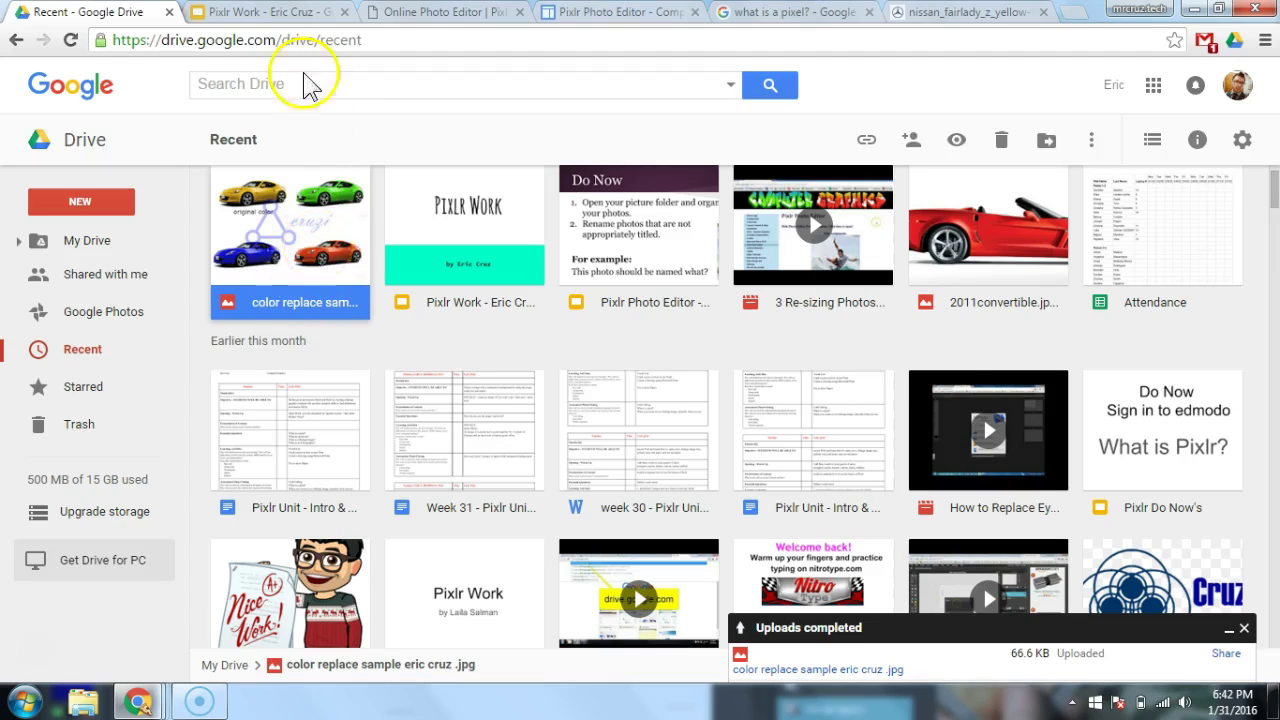
Step: Delete the empty text placeholder from the Color Replace slide
left_click(265, 12)
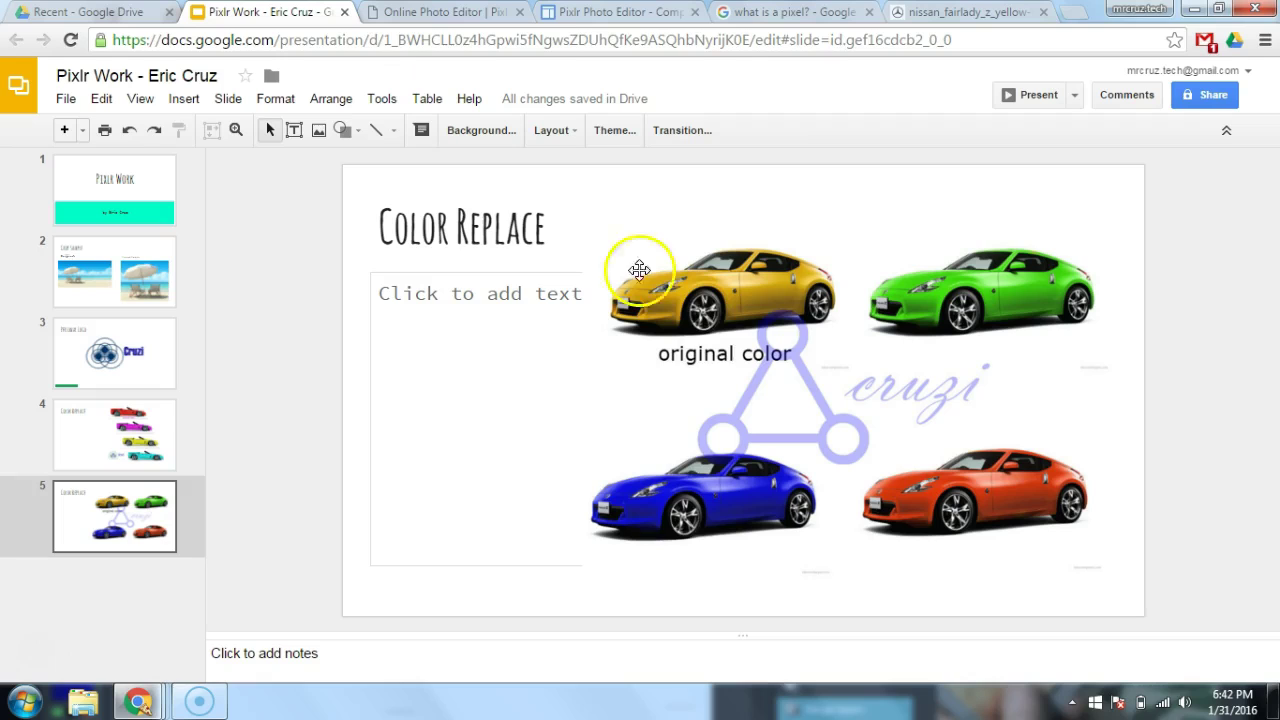
left_click(499, 291)
key("Escape")
key("Delete")
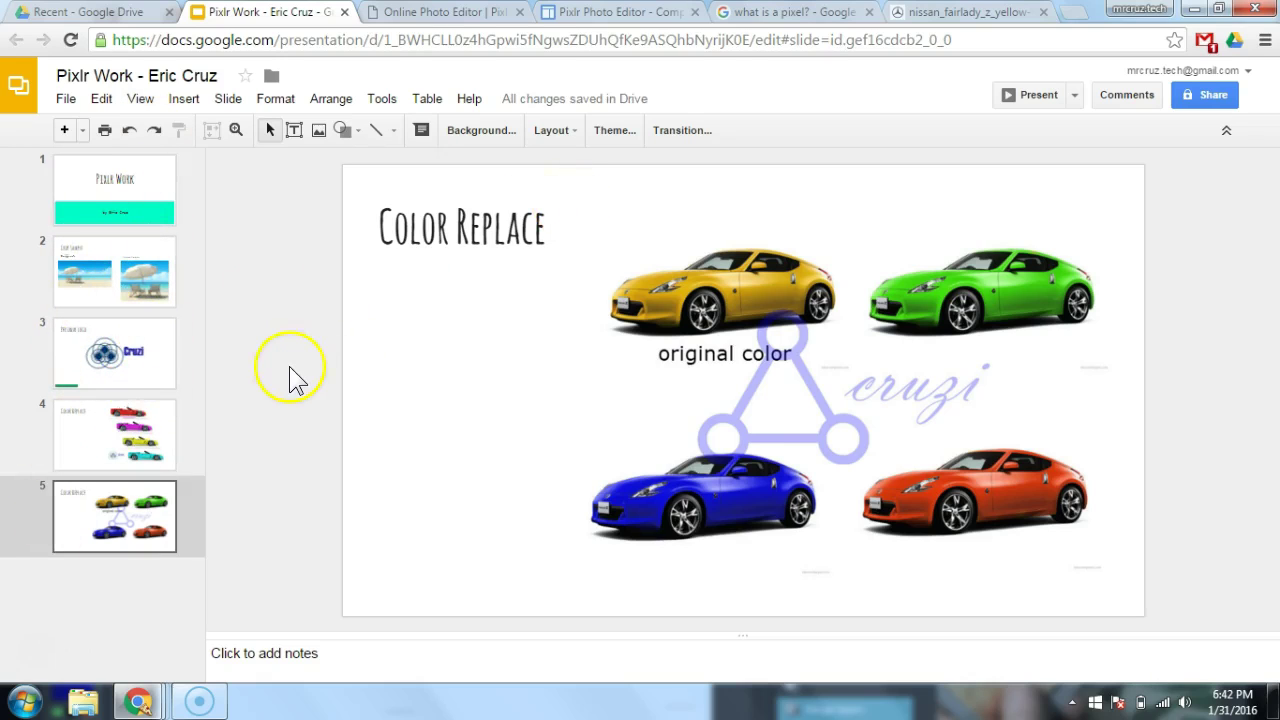
Step: Add slides 6 and 7, begin the 'Co…' title on slide 6, then maximize Pixlr Editor
left_click(84, 130)
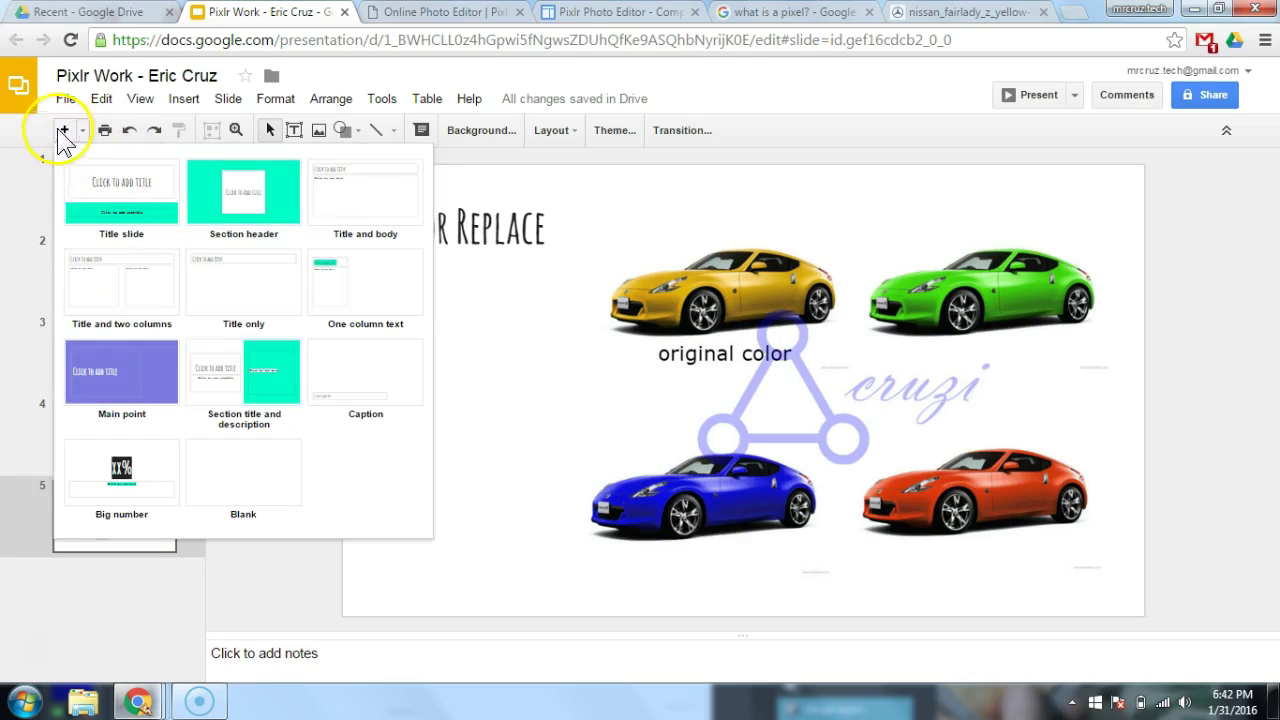
left_click(62, 130)
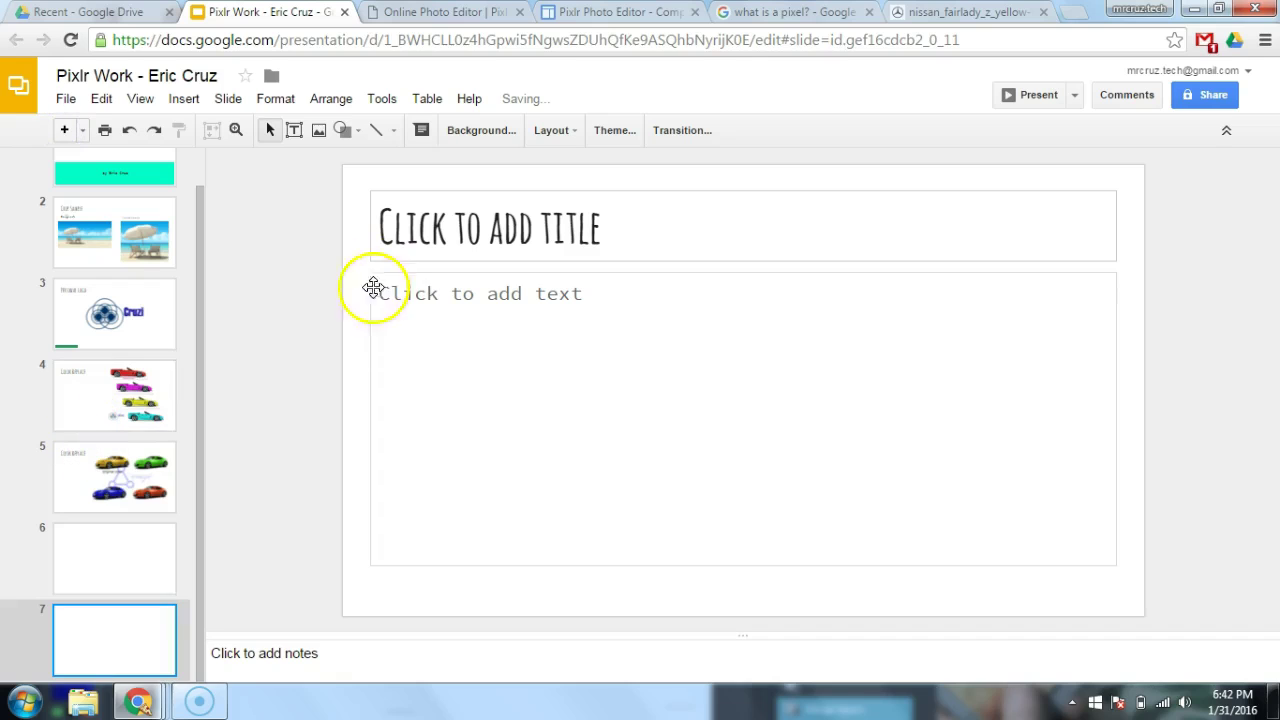
left_click(54, 586)
left_click(486, 232)
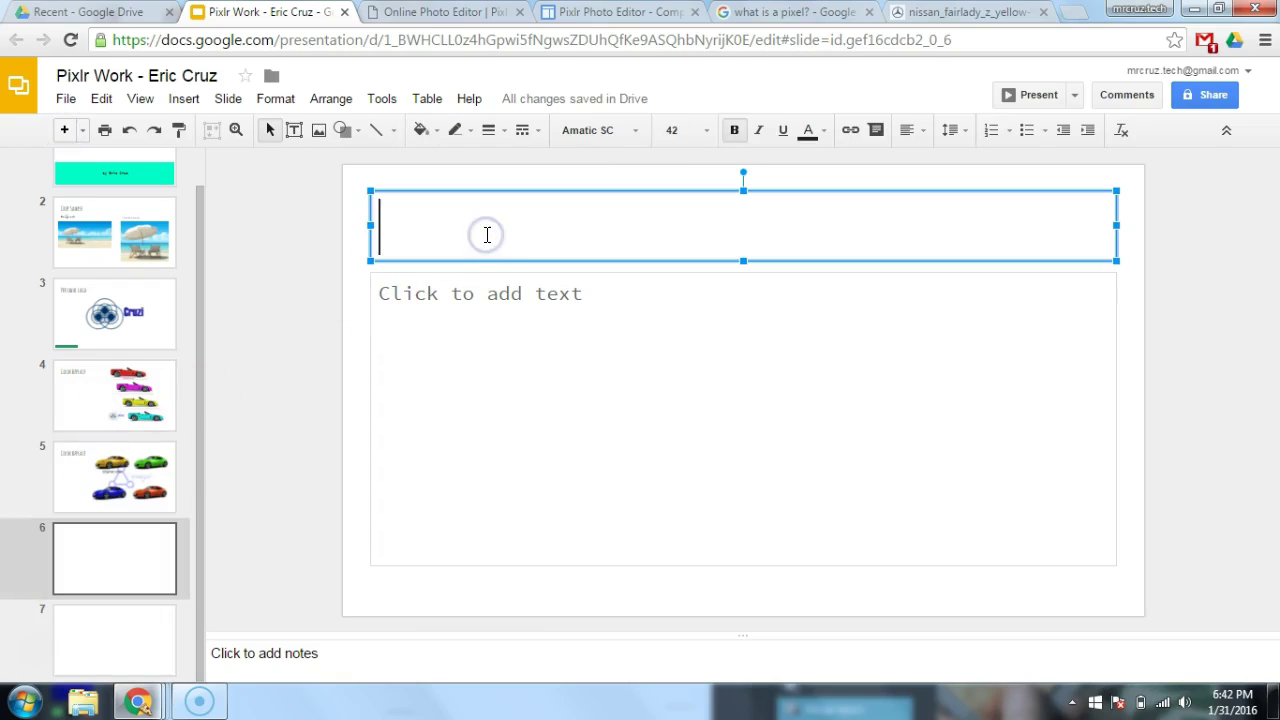
type("Color Replace")
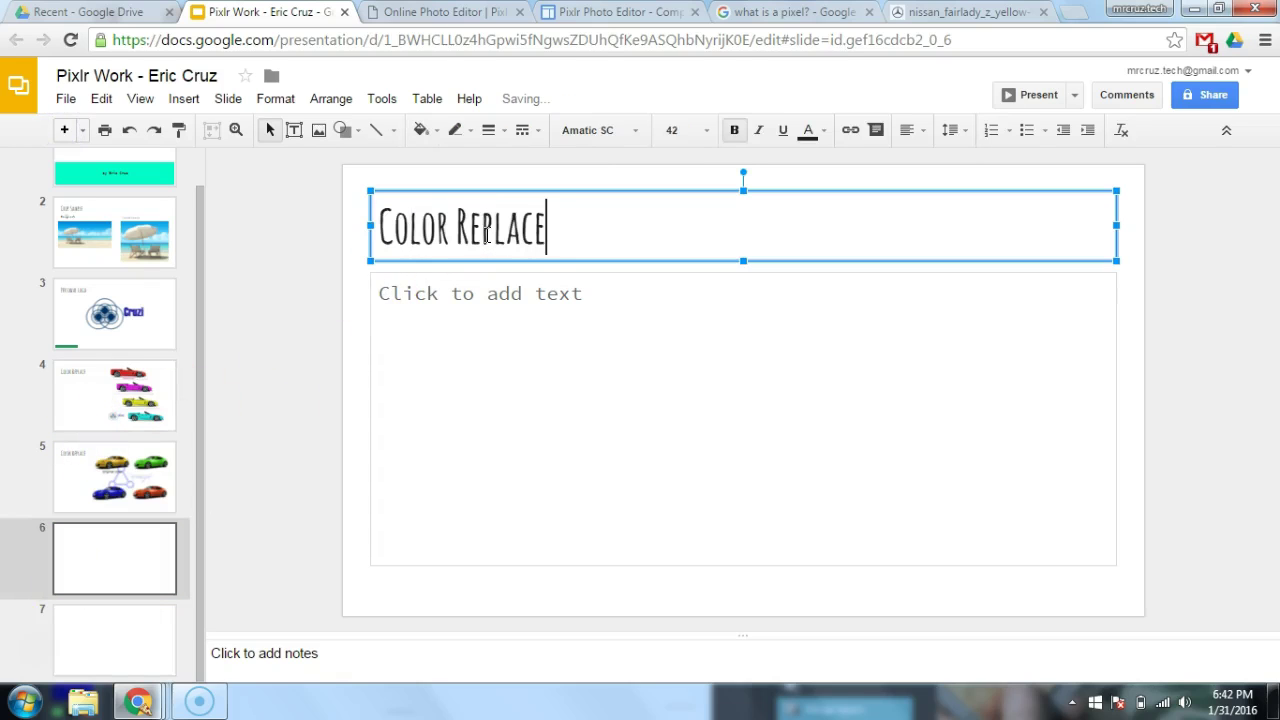
key("alt+Tab")
double_click(499, 177)
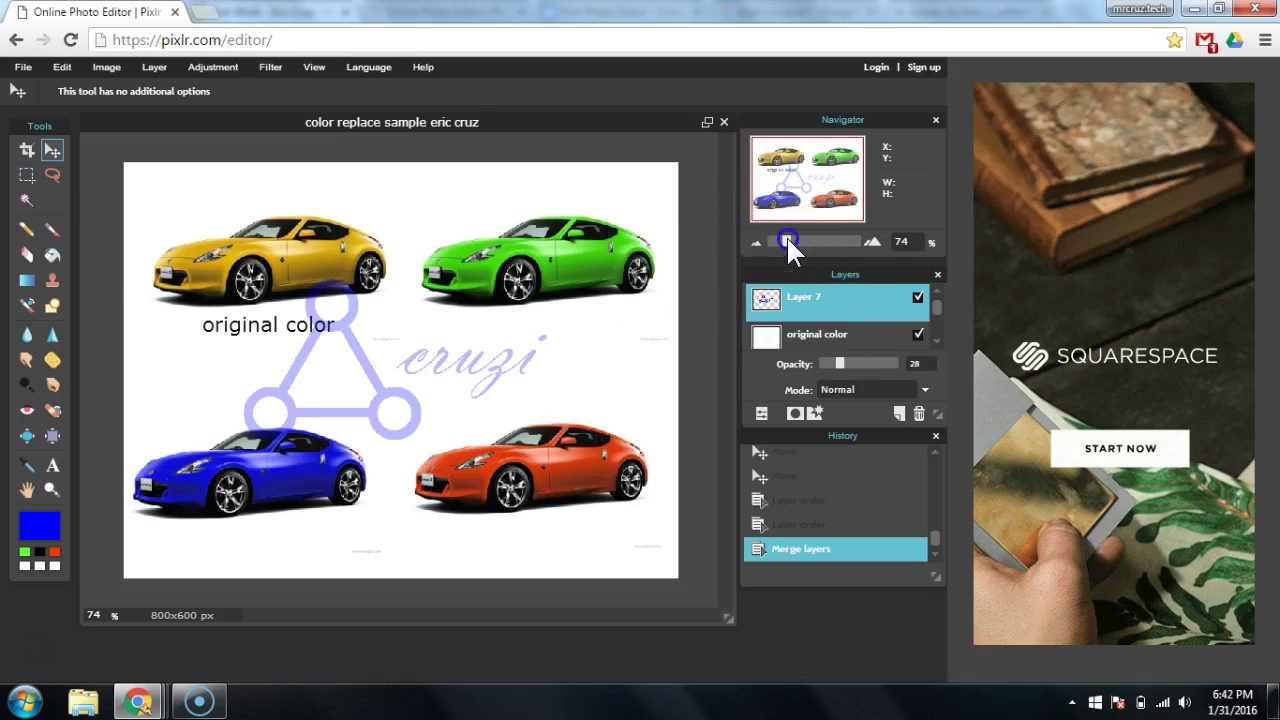
Step: Zoom onto the yellow car, move the History panel down, and make the Layers panel taller
left_click_drag(788, 241, 810, 241)
left_click_drag(812, 170, 777, 152)
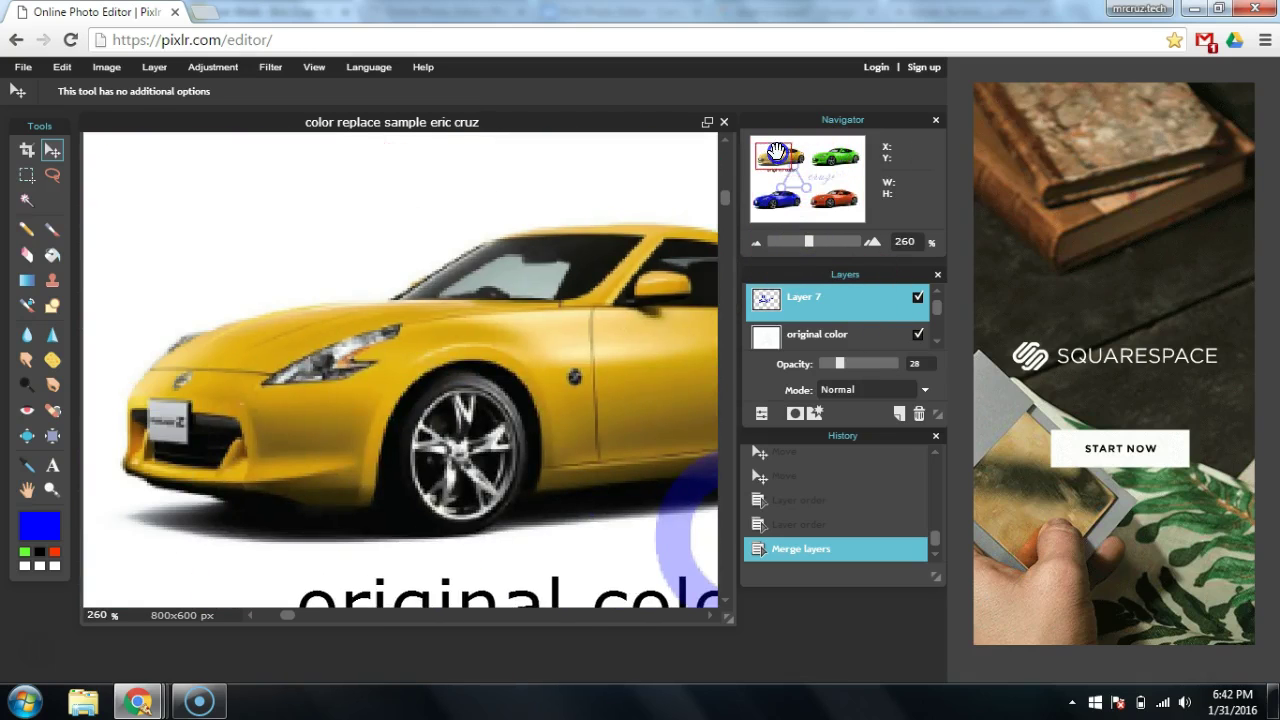
left_click_drag(809, 241, 800, 241)
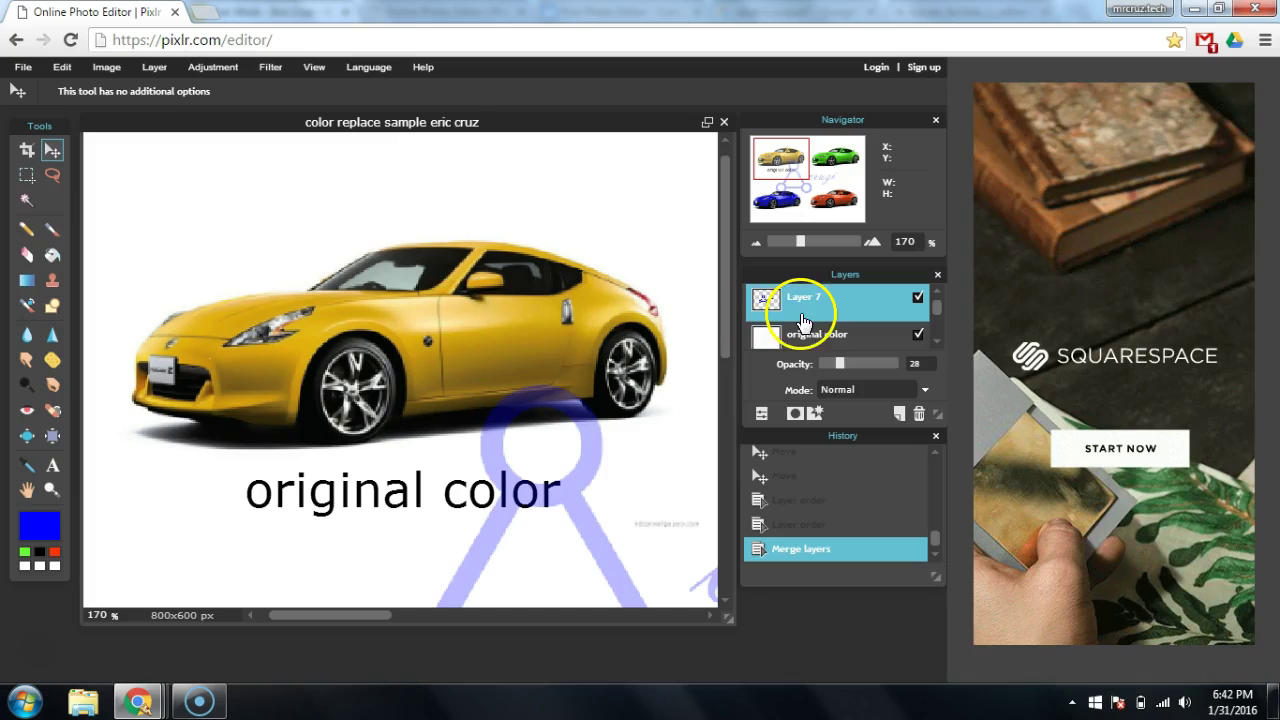
left_click_drag(810, 434, 811, 510)
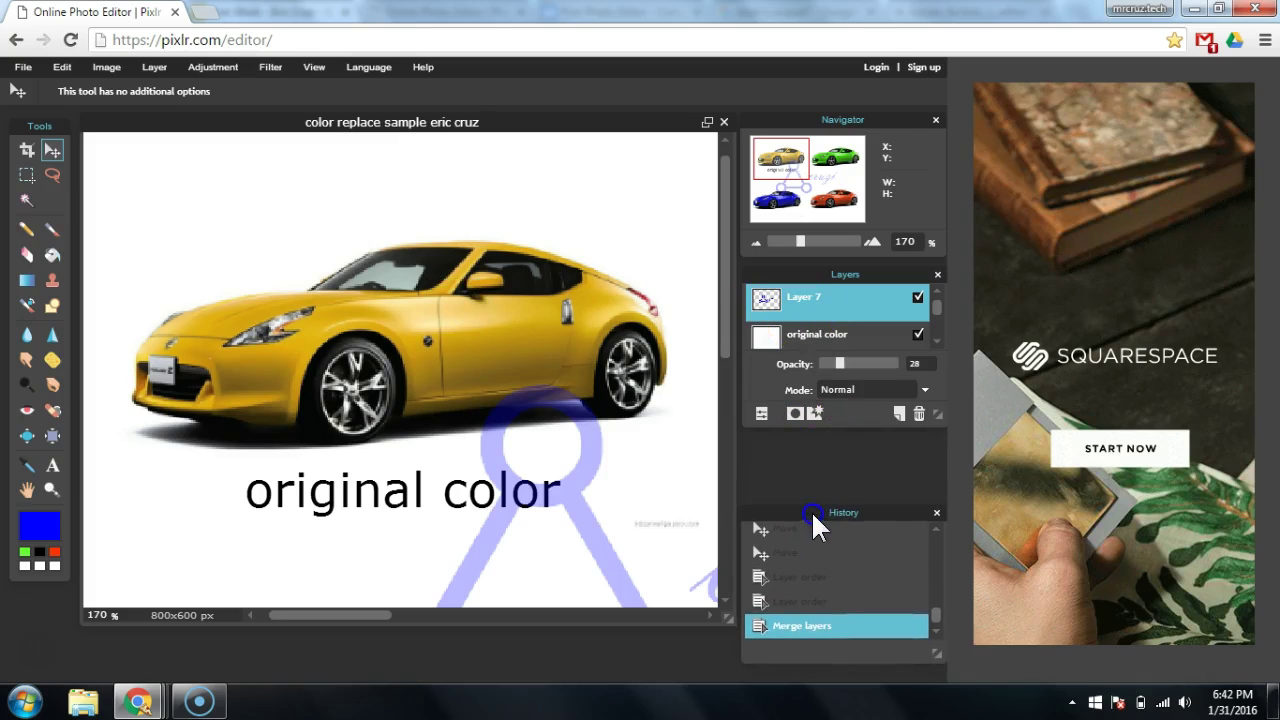
left_click_drag(934, 414, 930, 445)
left_click_drag(942, 299, 939, 375)
Step: Keep Layer 1 directly above Background and hide Layer 1
mouse_move(857, 336)
left_mouse_down()
mouse_move(871, 371)
mouse_move(862, 350)
left_mouse_up()
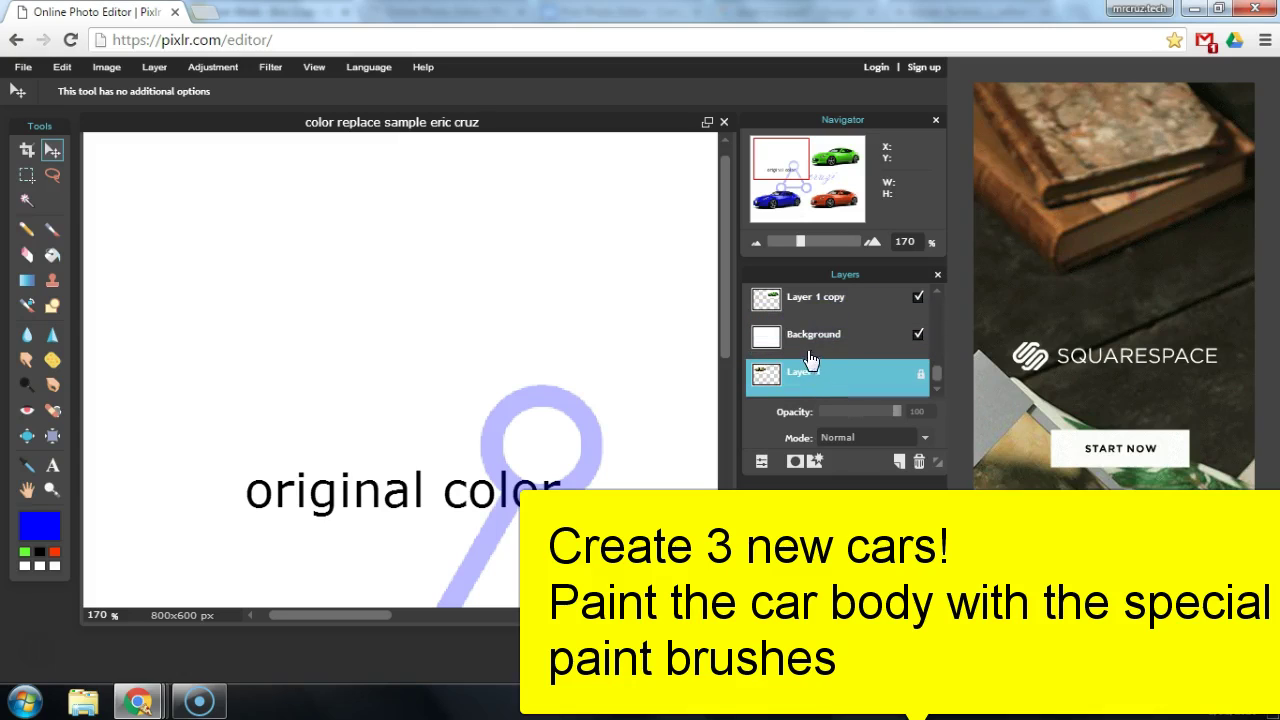
left_click(802, 314)
key("ctrl+z")
left_click(918, 335)
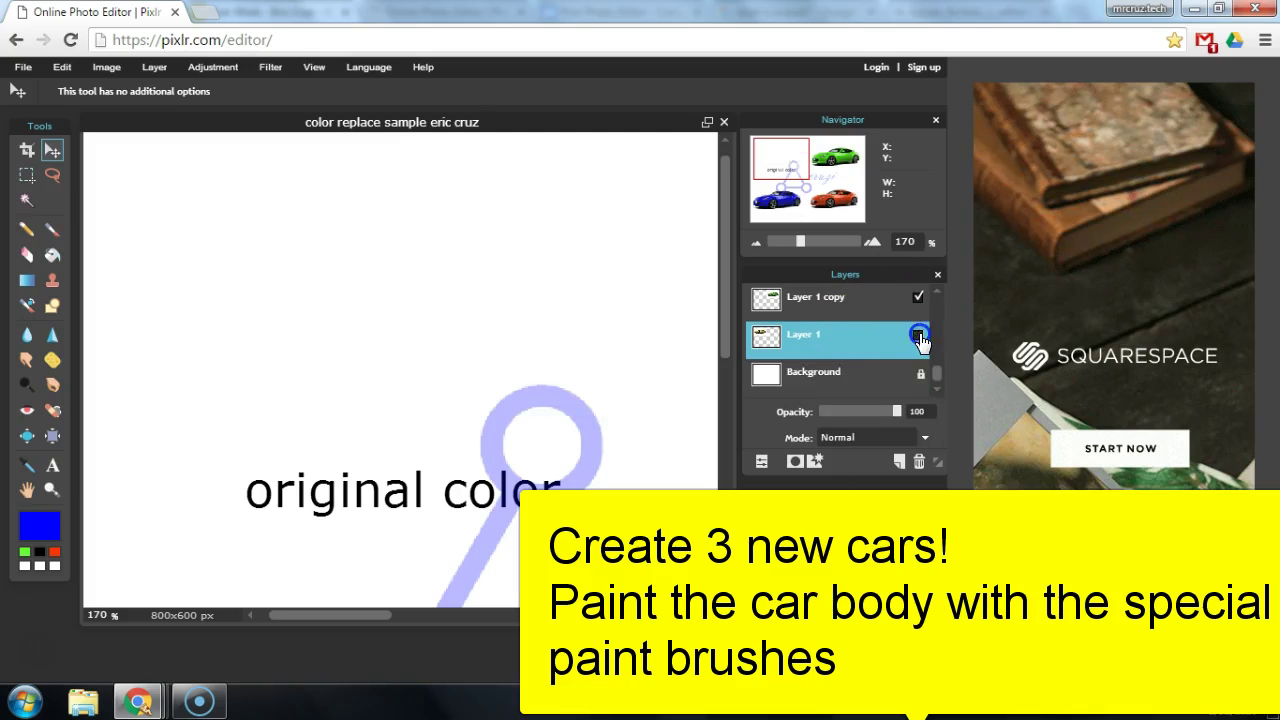
Step: Show Layer 1, test-stamp the car with the triangle brush at diameter 151, then undo
left_click(918, 335)
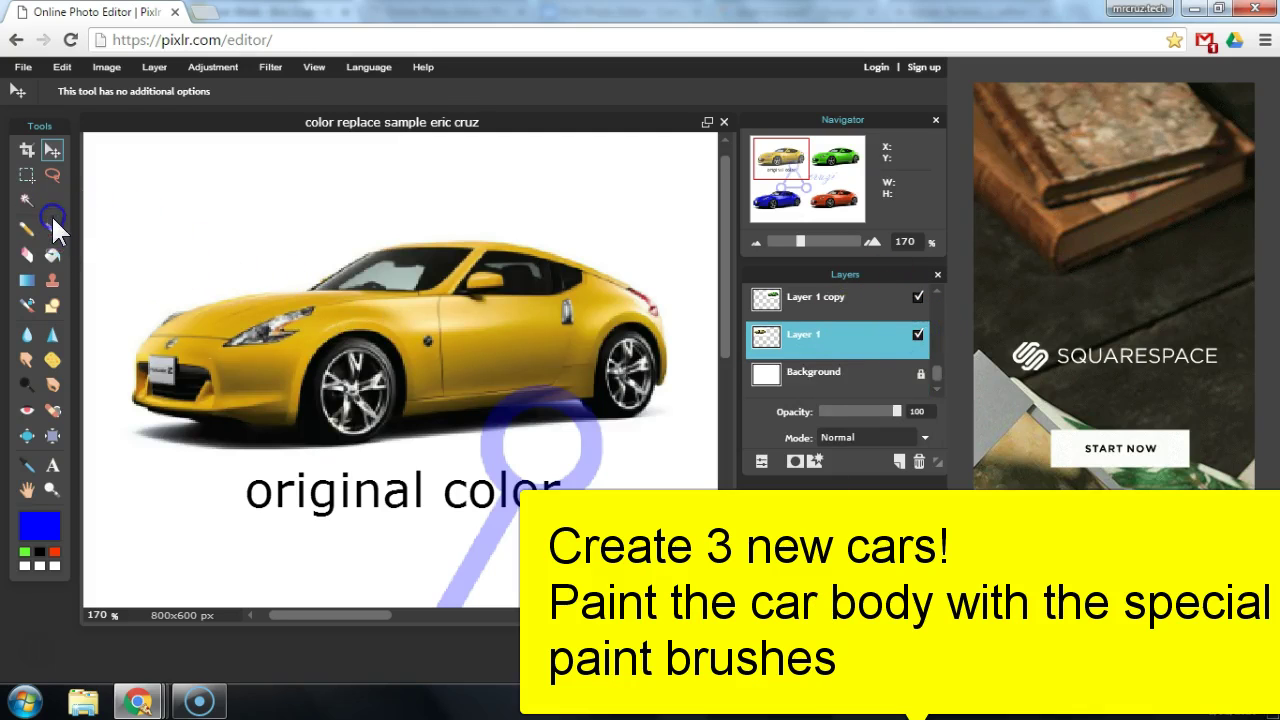
left_click(52, 226)
left_click(109, 92)
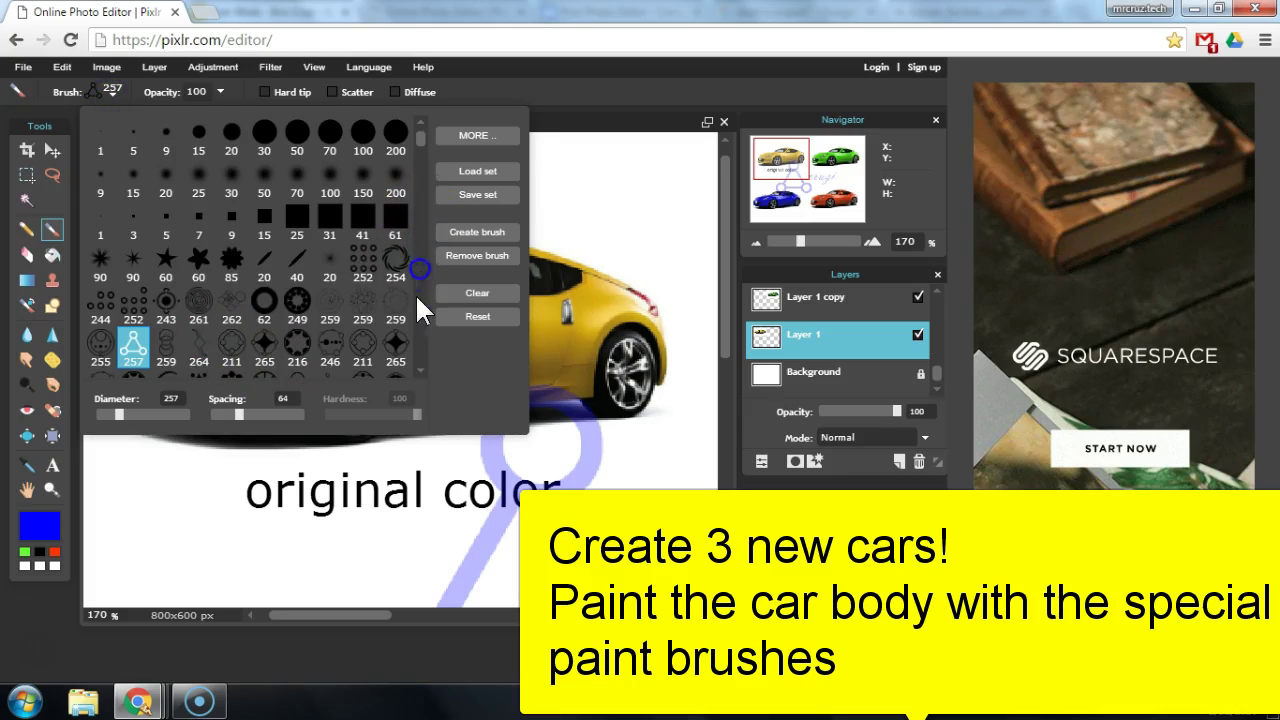
left_click(371, 360)
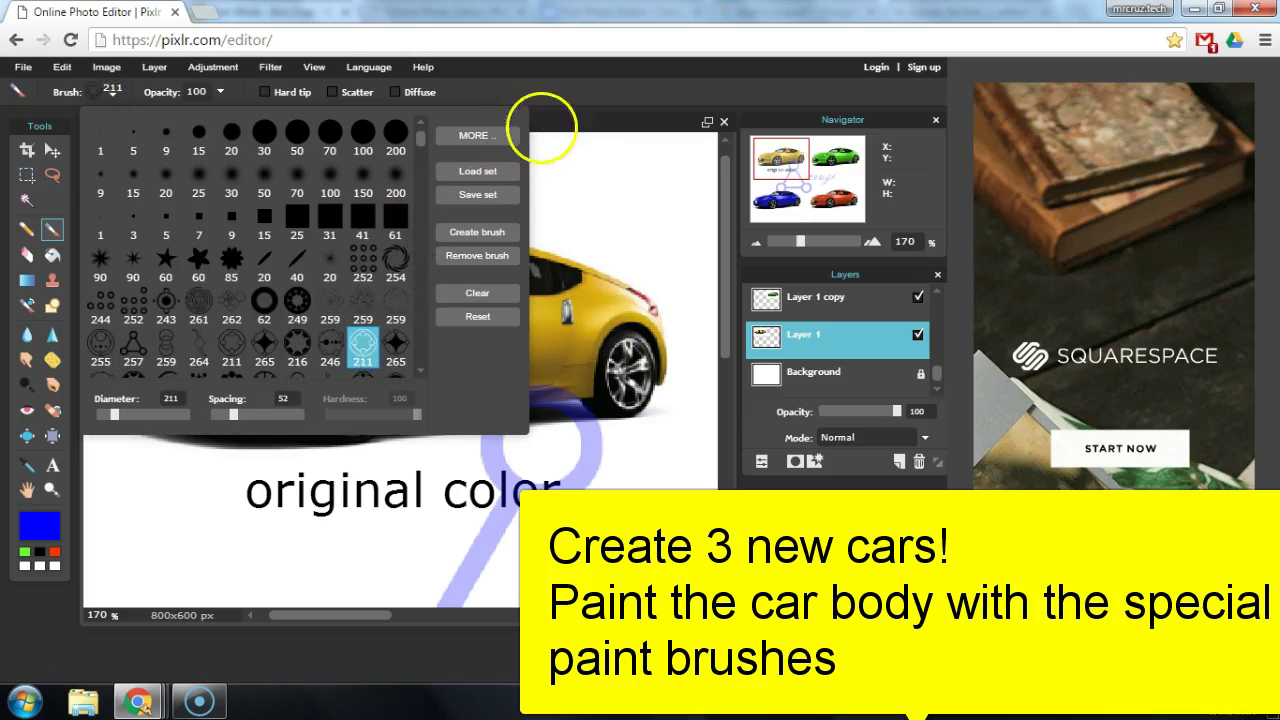
left_click(131, 352)
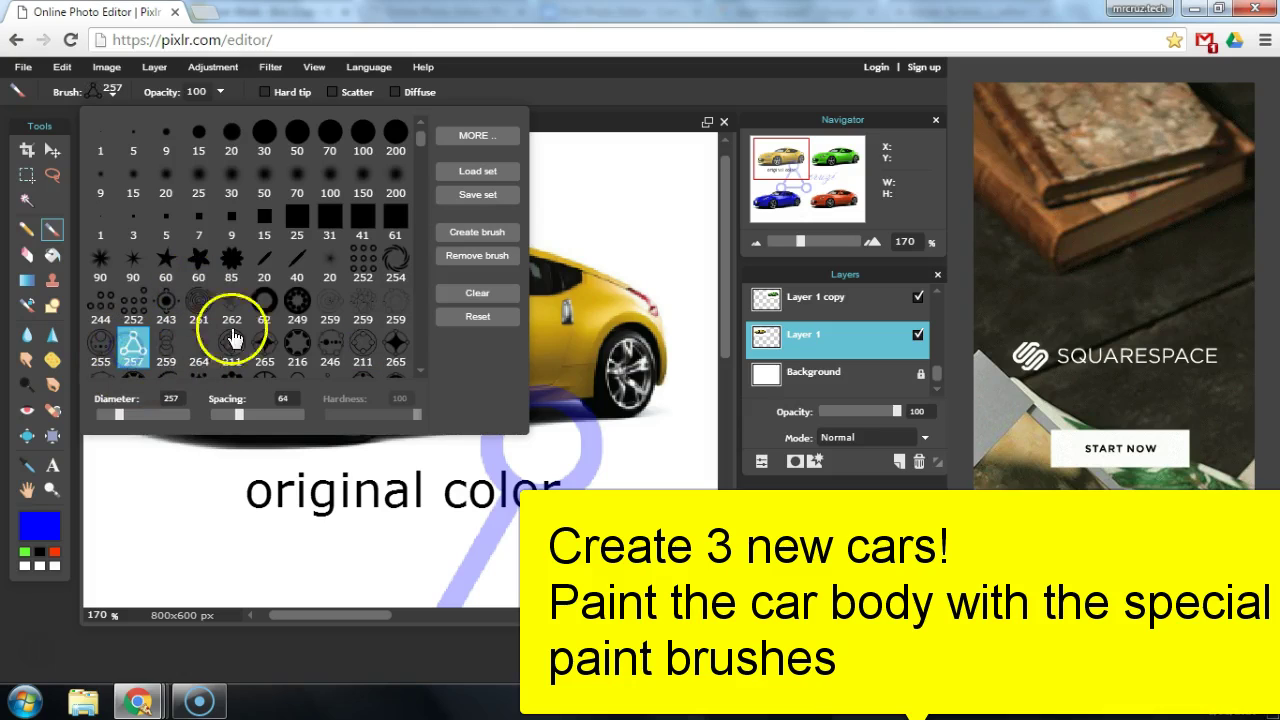
left_click_drag(116, 413, 108, 413)
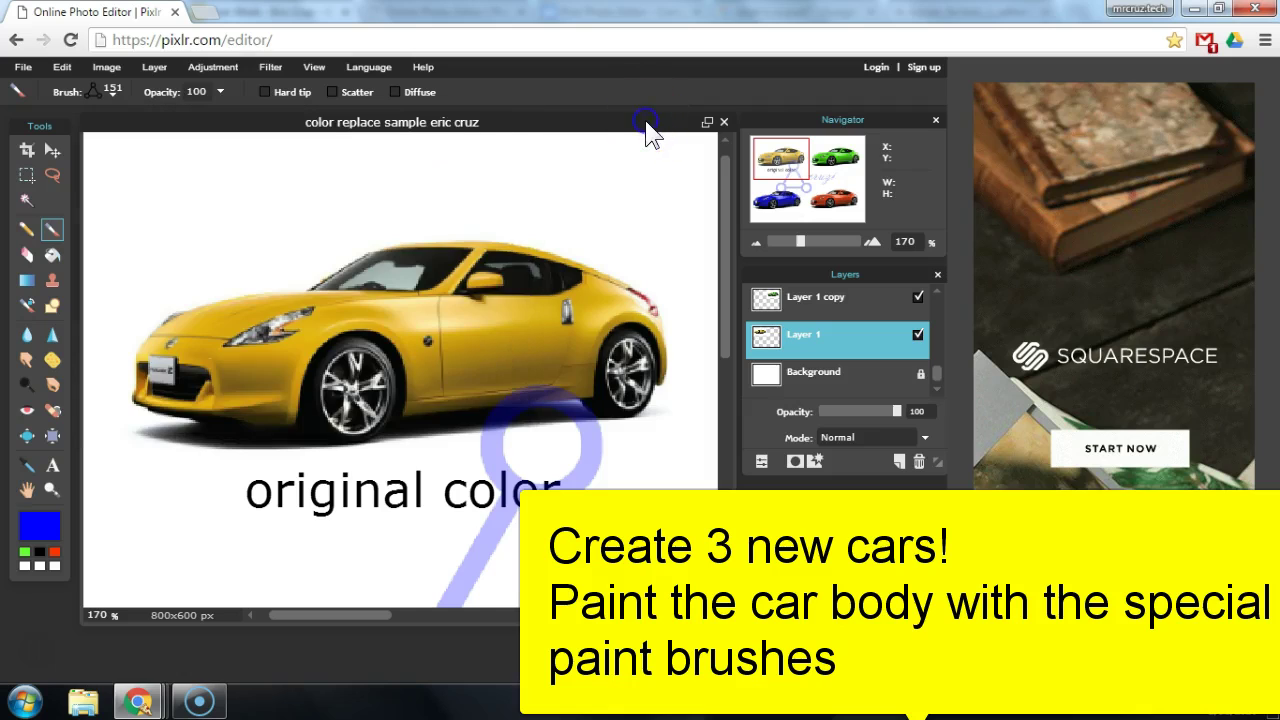
left_click(521, 328)
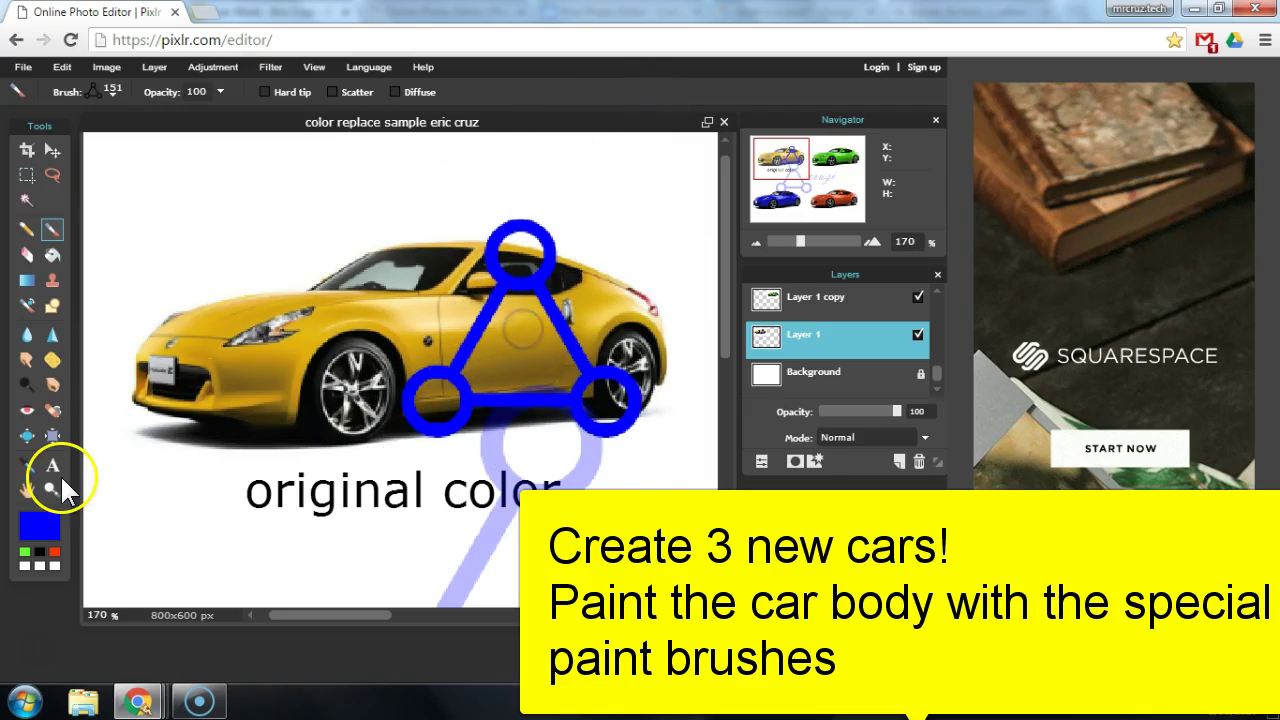
key("ctrl+z")
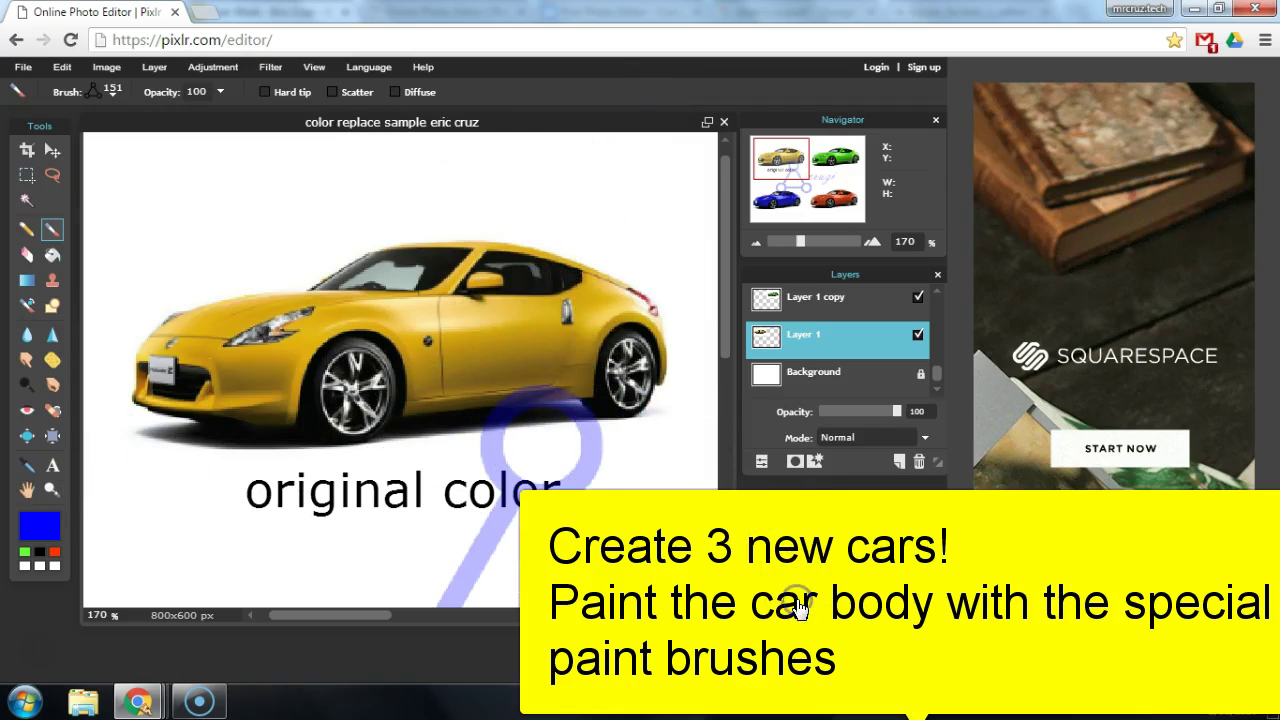
Step: Color-replace a blue triangle stamp across the car's door and roof using the triangle brush at 121
left_click(30, 306)
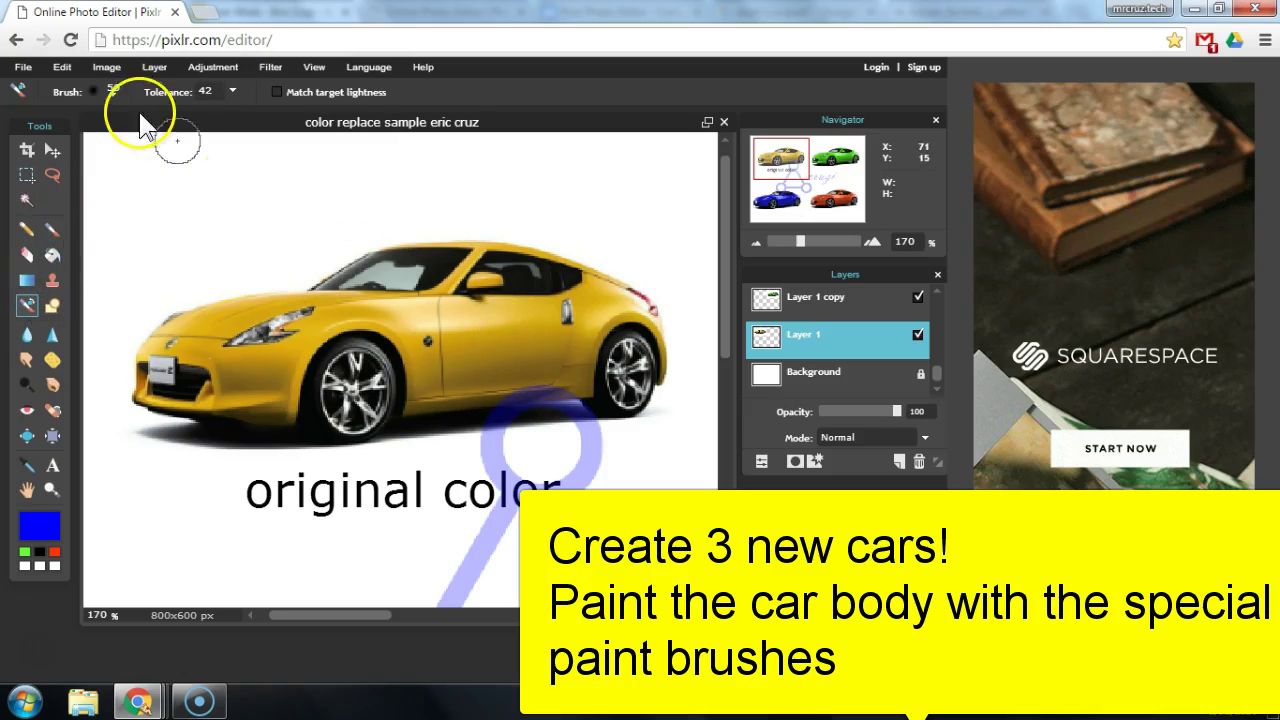
left_click(115, 90)
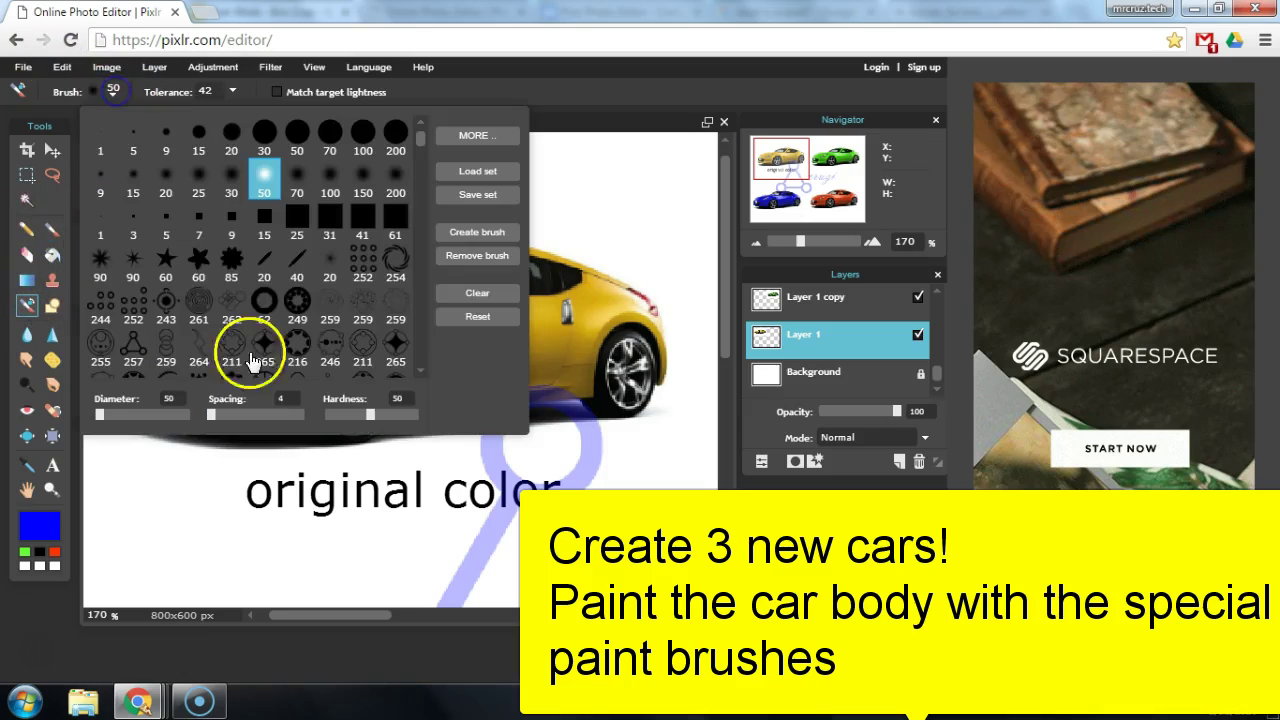
left_click(199, 345)
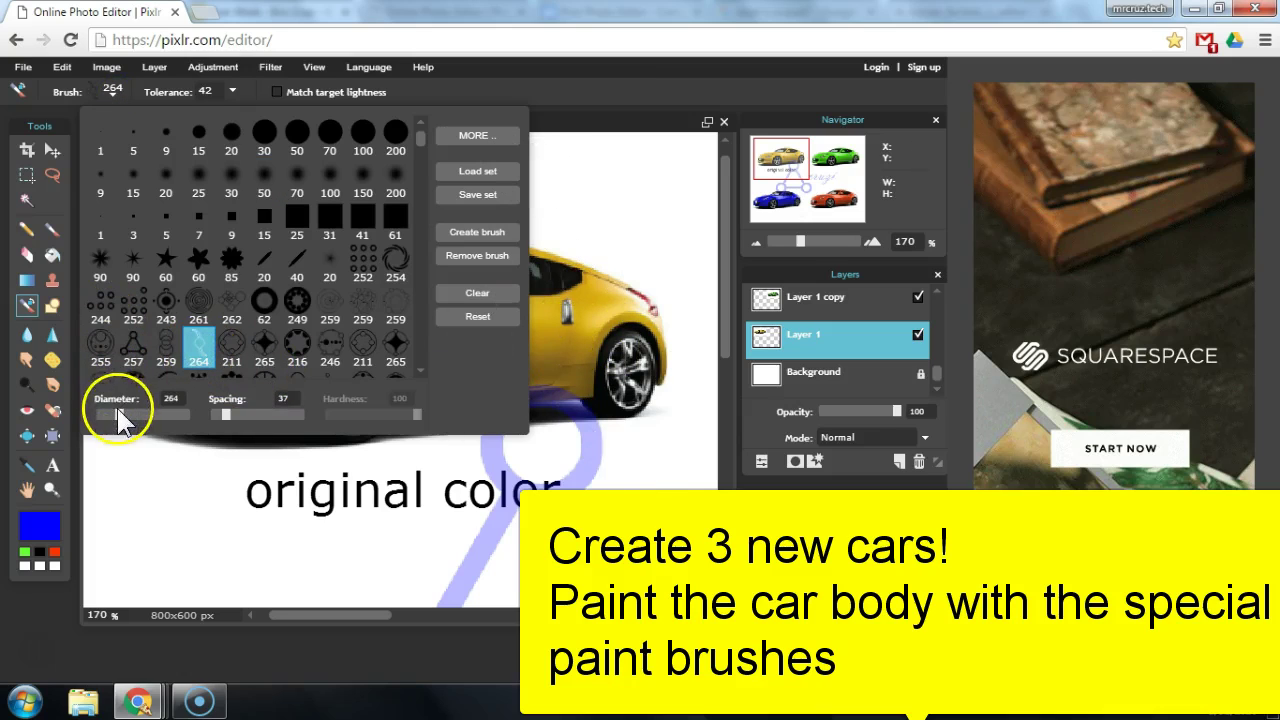
left_click(133, 345)
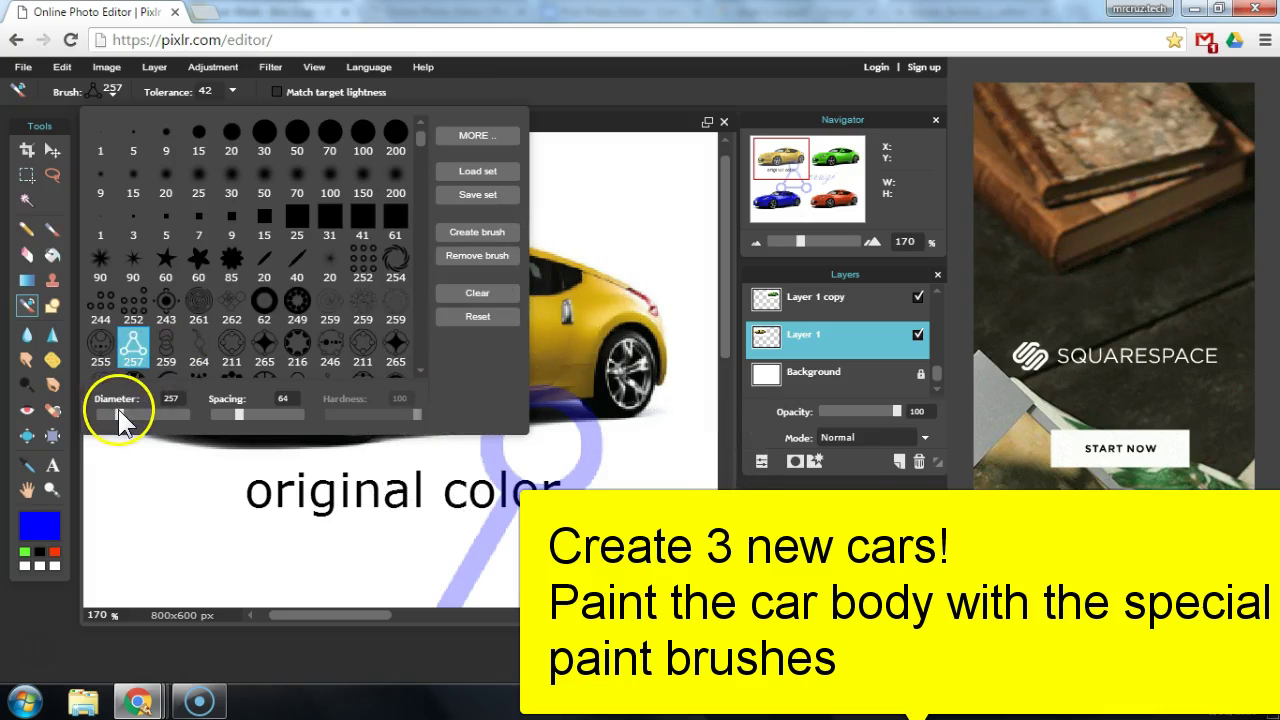
left_click_drag(118, 409, 106, 411)
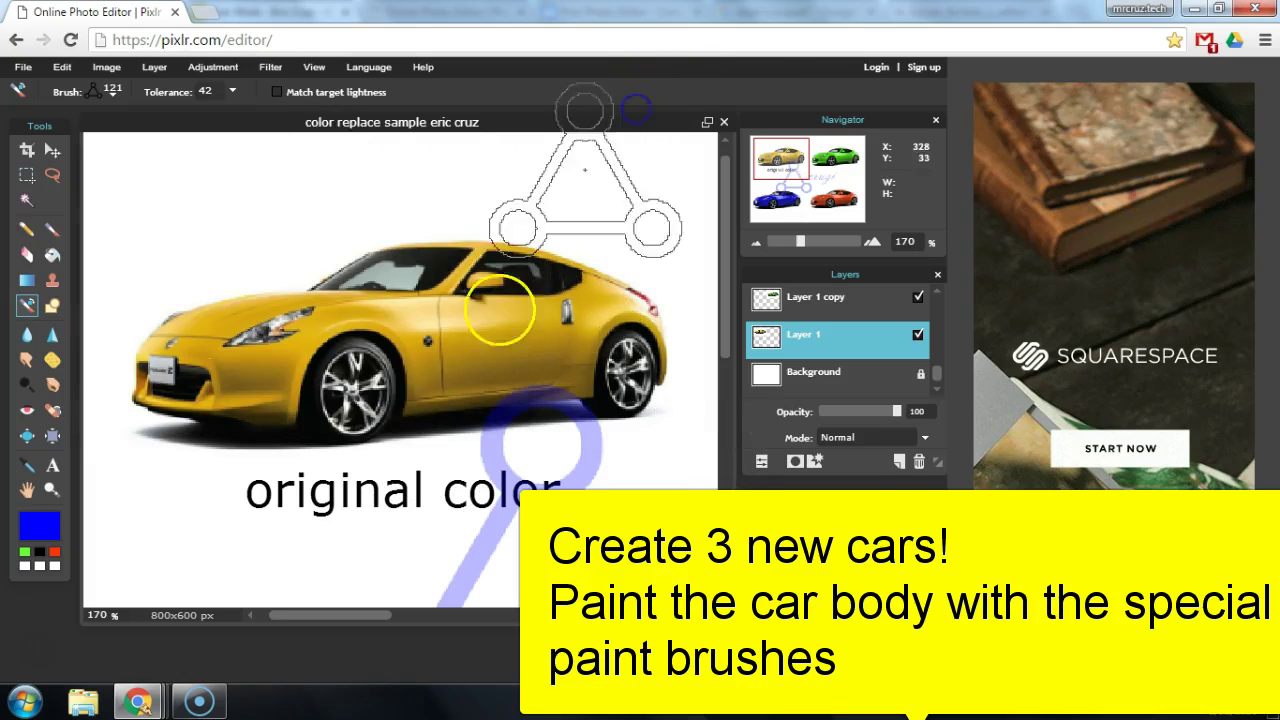
left_click(485, 318)
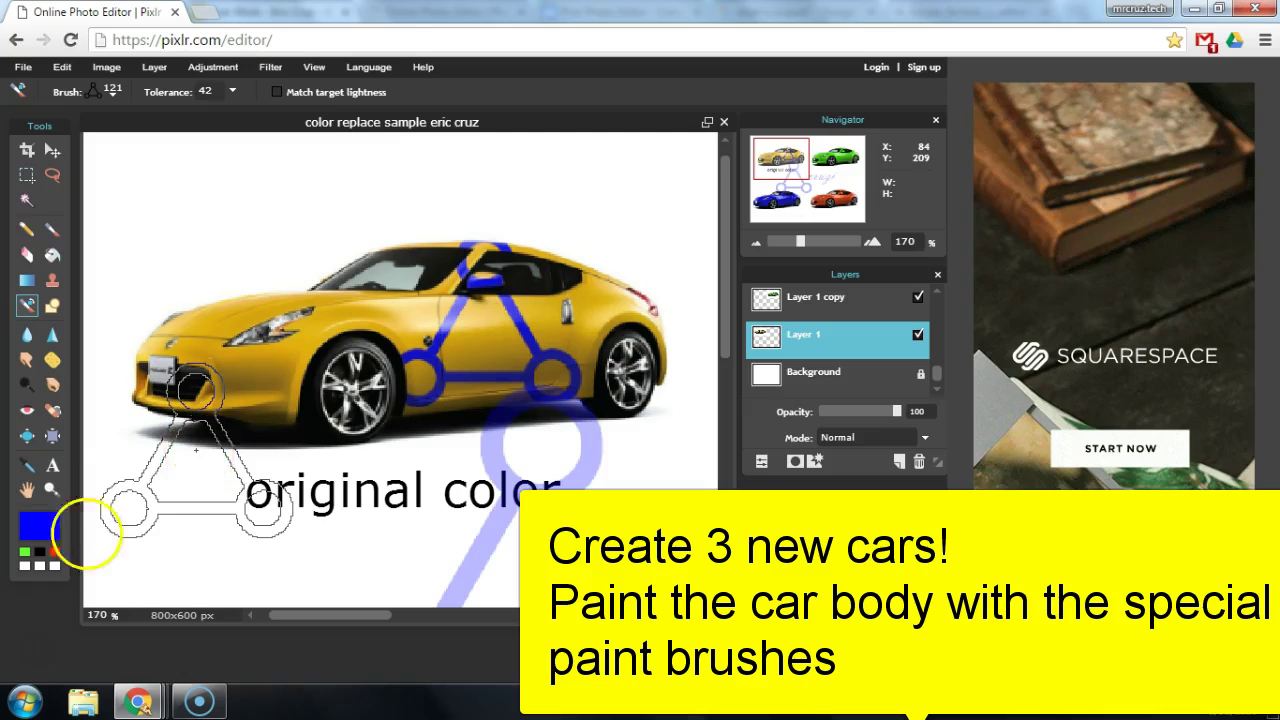
Step: Load the Artistic > Cracks brush set into the brush list
left_click(111, 95)
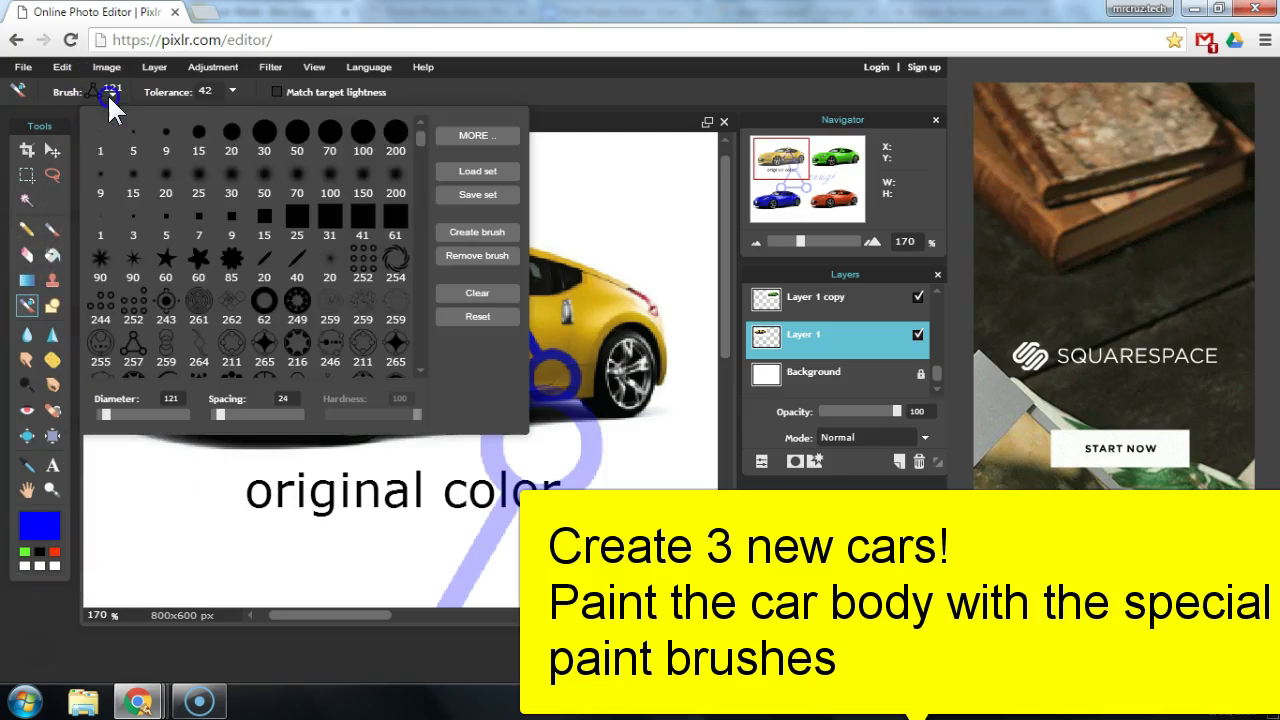
left_click(463, 136)
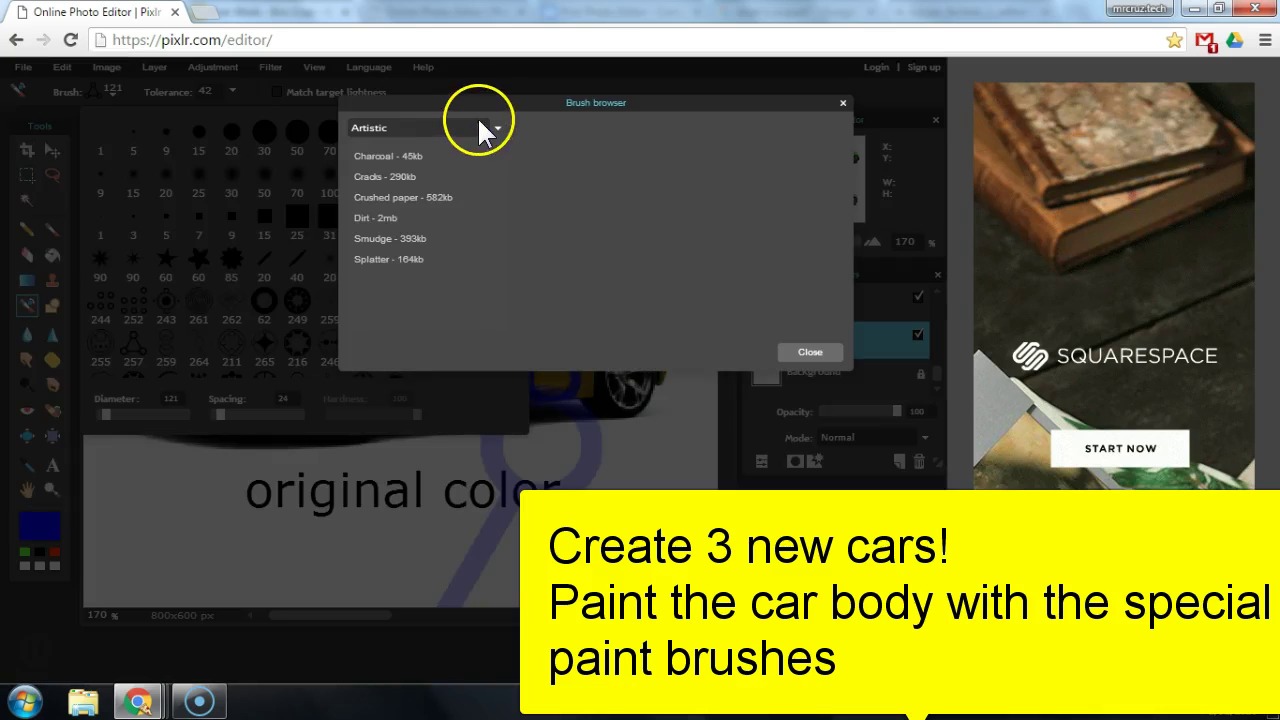
left_click(408, 176)
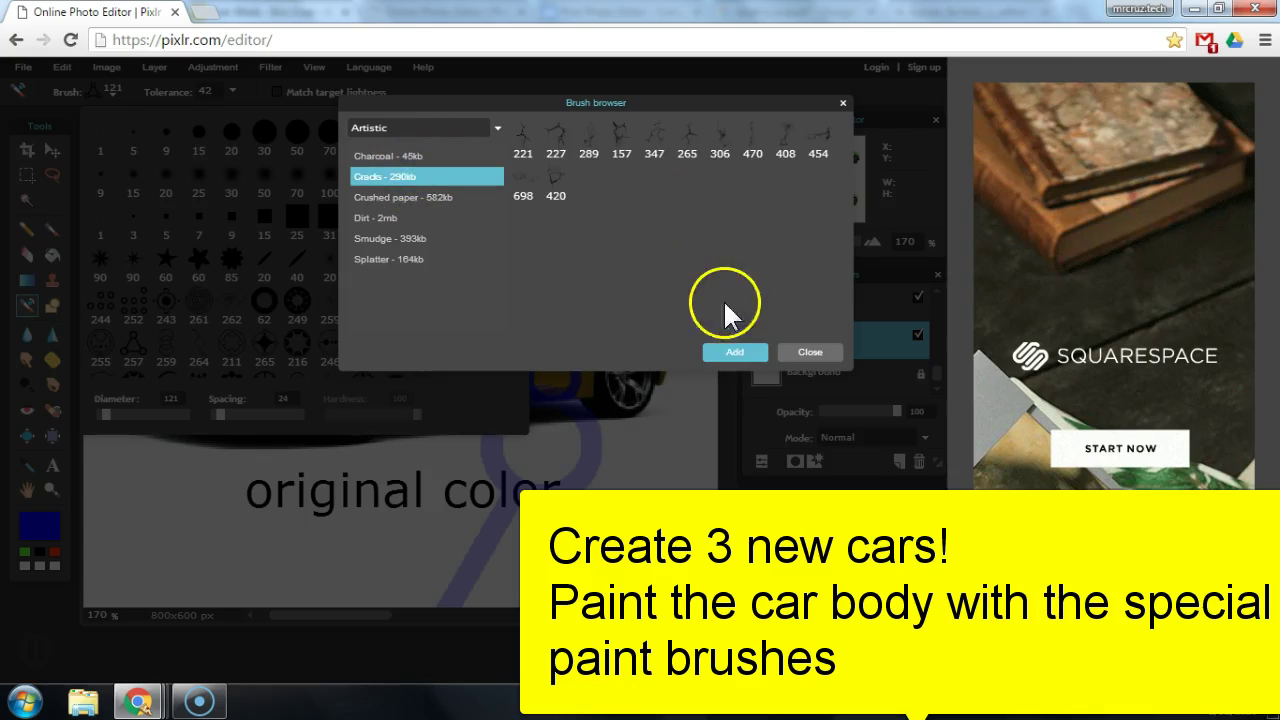
left_click(733, 353)
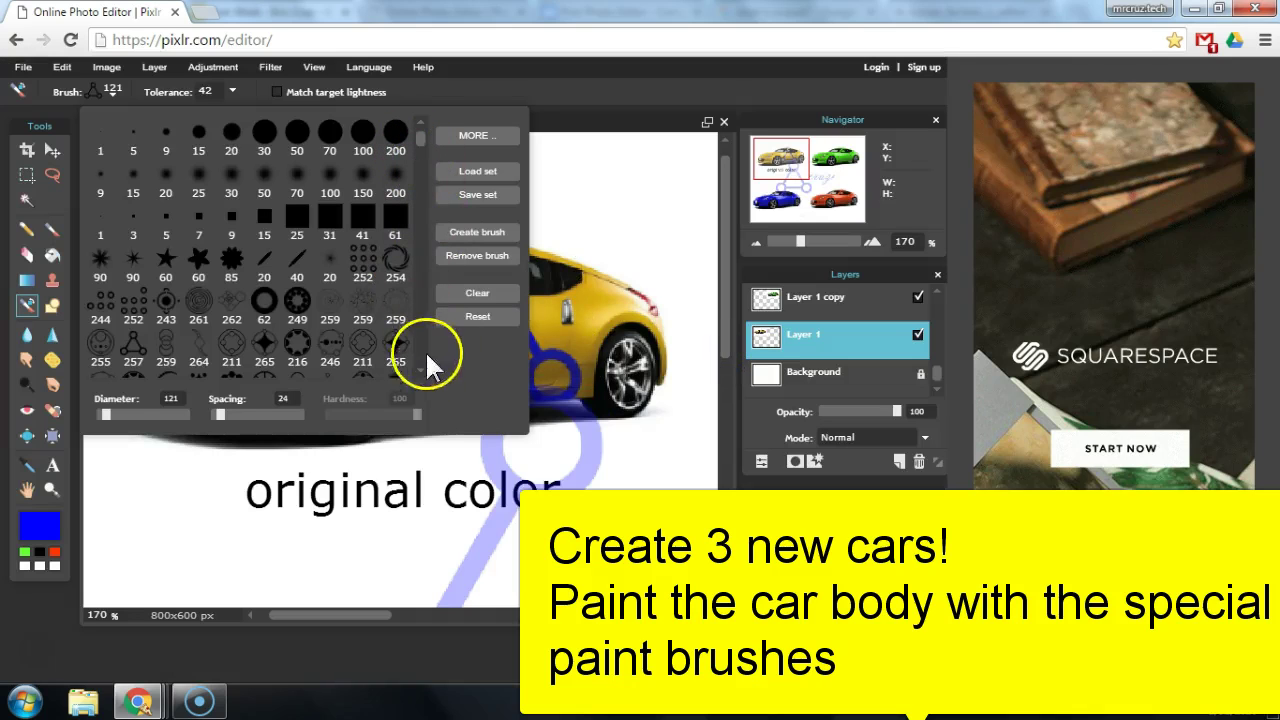
left_click(420, 369)
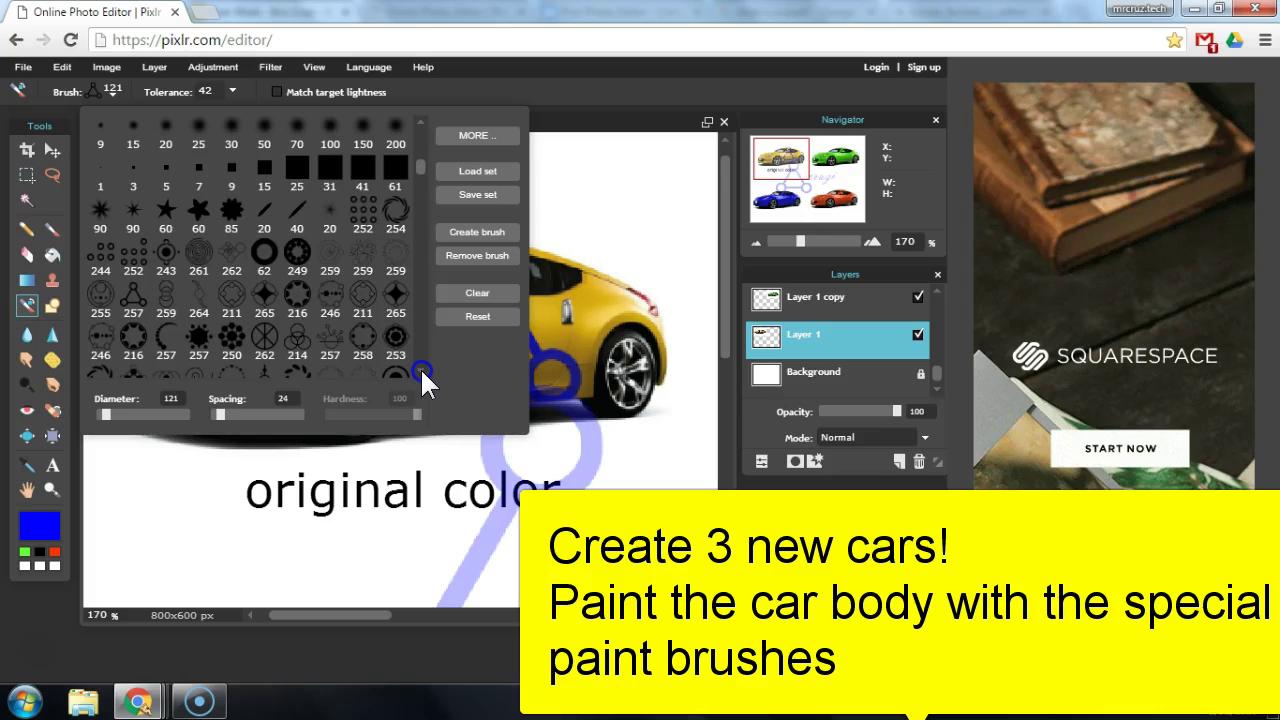
left_click_drag(420, 367, 420, 367)
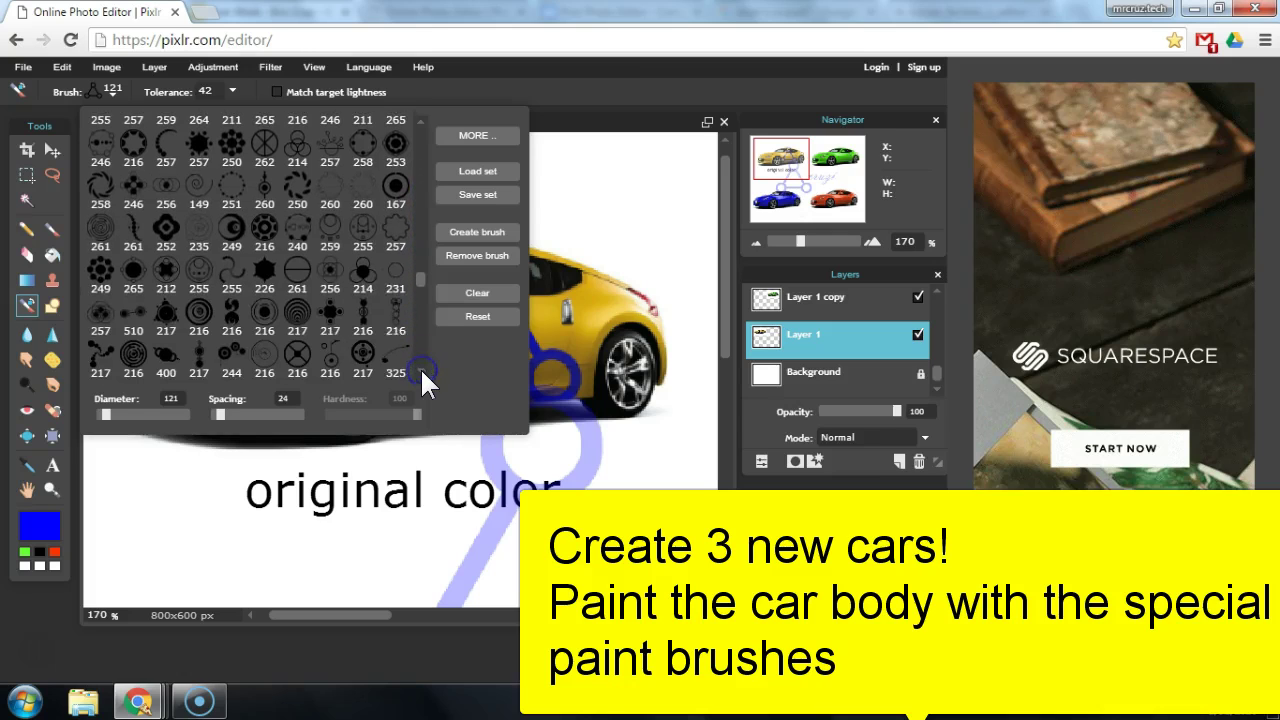
left_click_drag(423, 286, 421, 355)
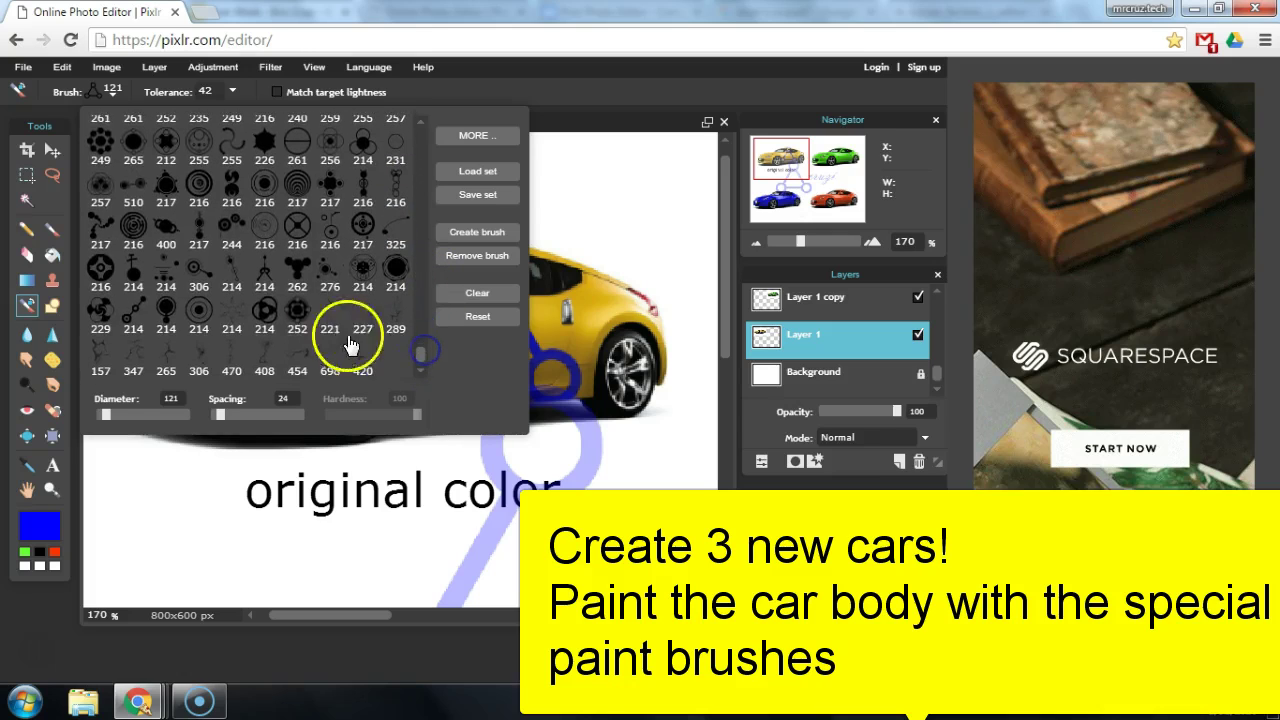
Step: Paint blue crack streaks over the car's hood, fender and door with brush 221
left_click(330, 318)
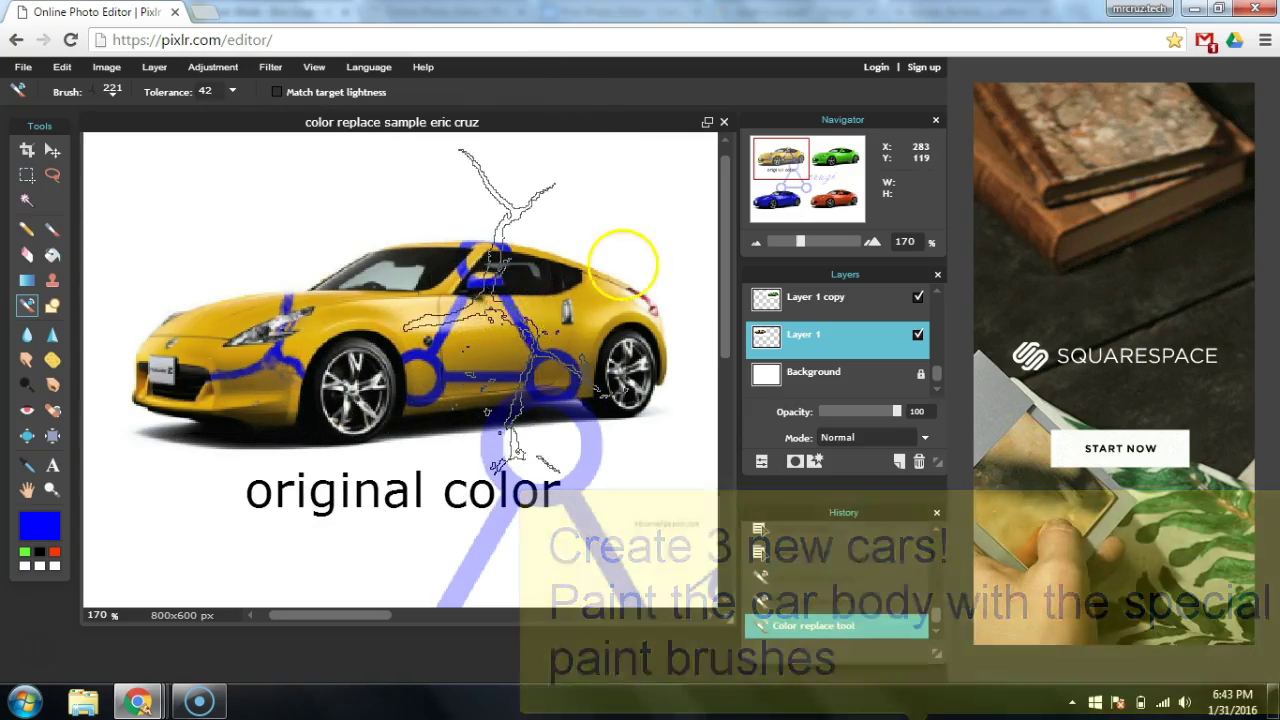
left_click_drag(605, 285, 534, 449)
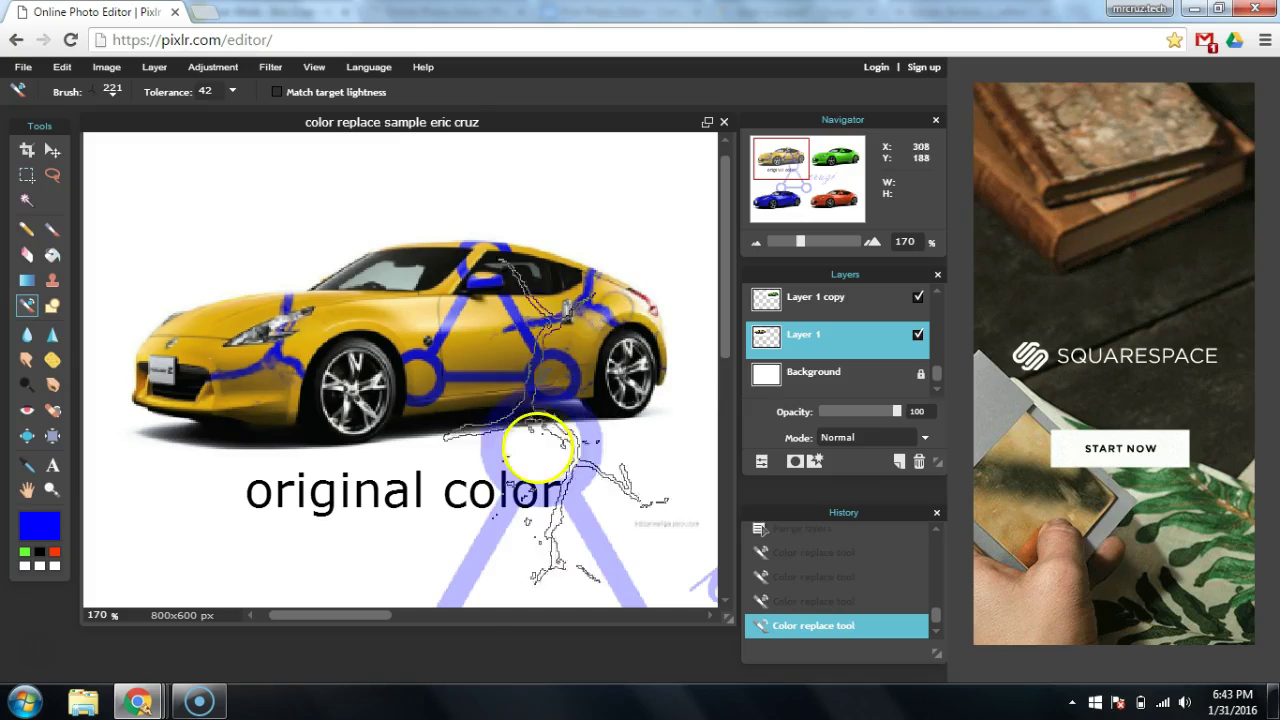
left_click_drag(243, 500, 222, 330)
left_click(118, 508)
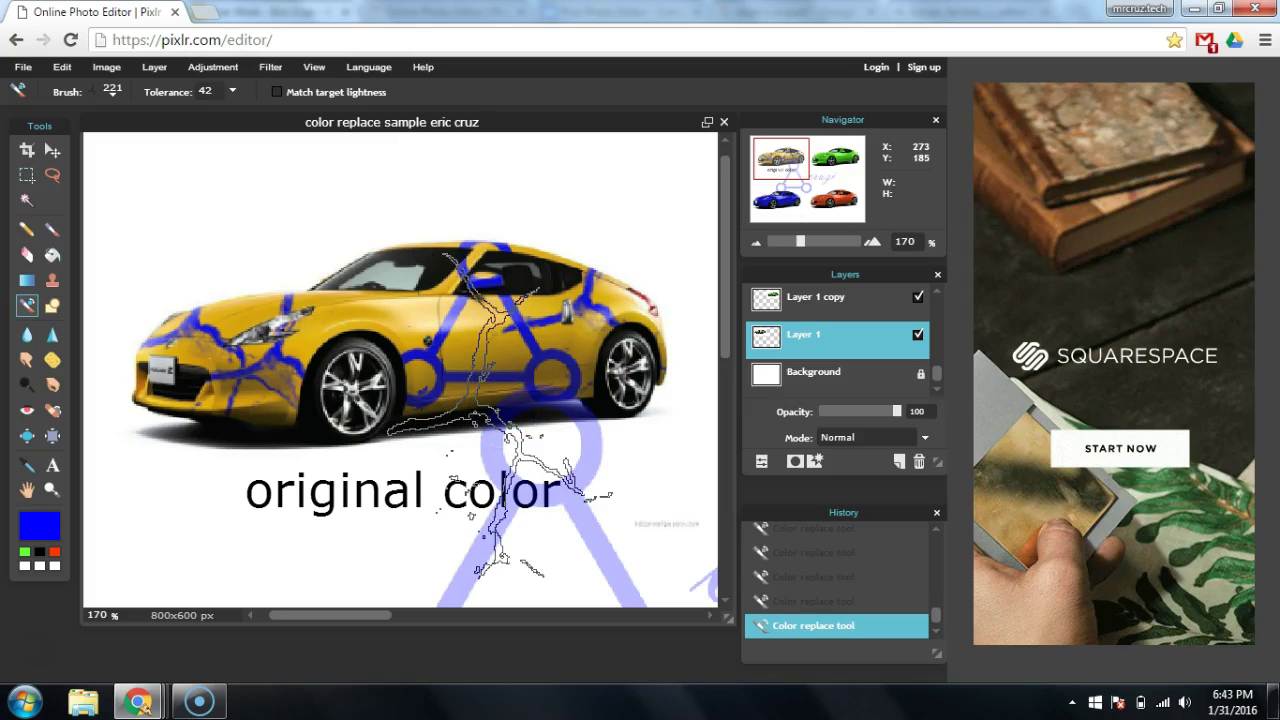
key("alt+Tab")
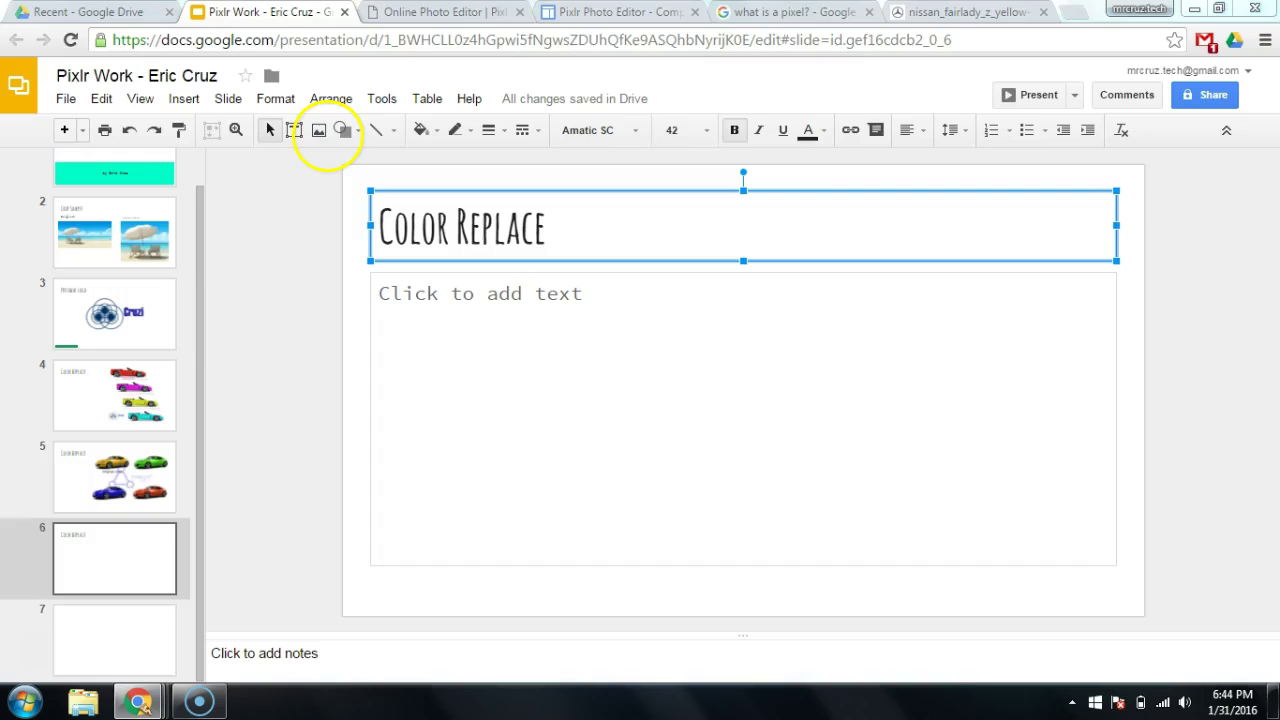
key("alt+Tab")
key("alt+Tab")
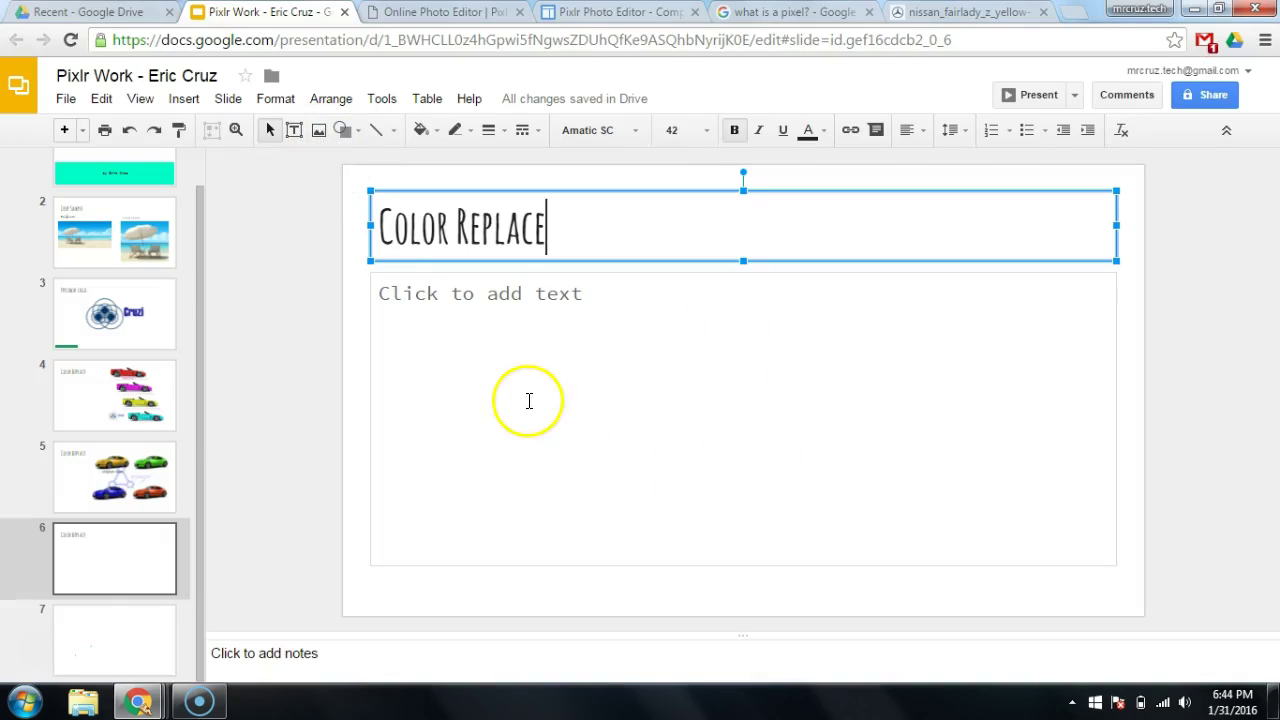
left_click(116, 630)
left_click(130, 560)
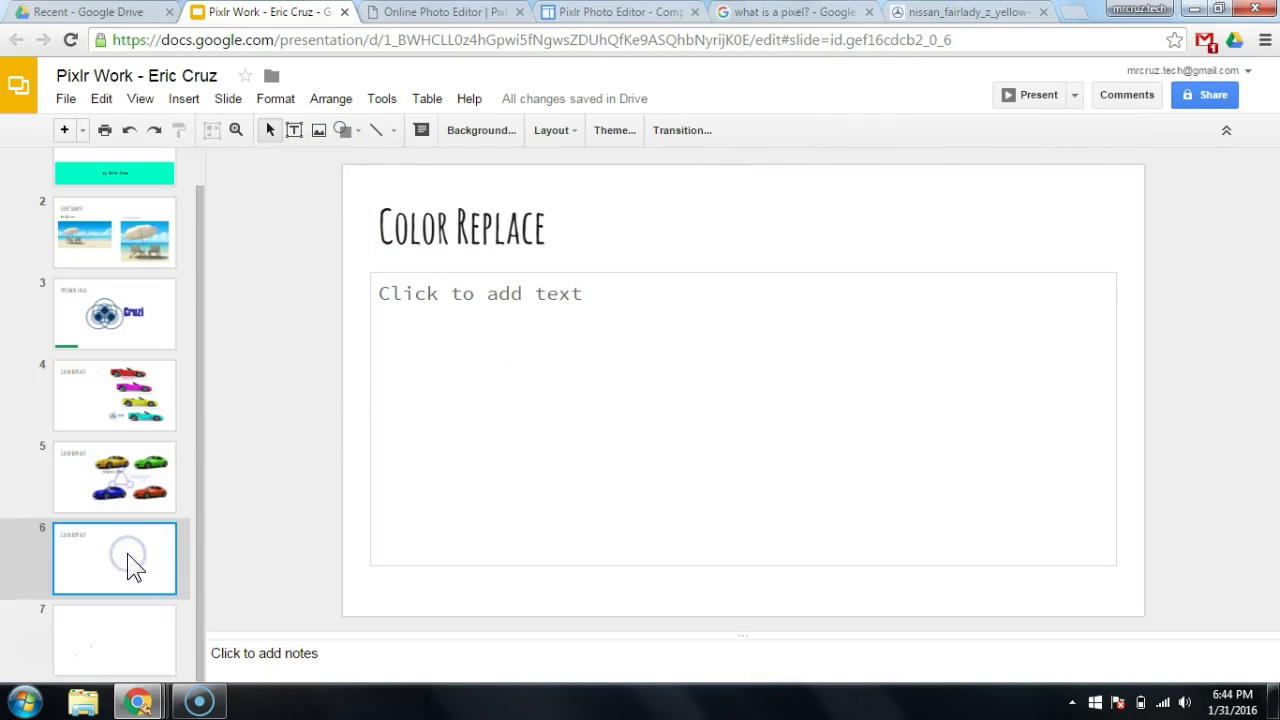
left_click(125, 632)
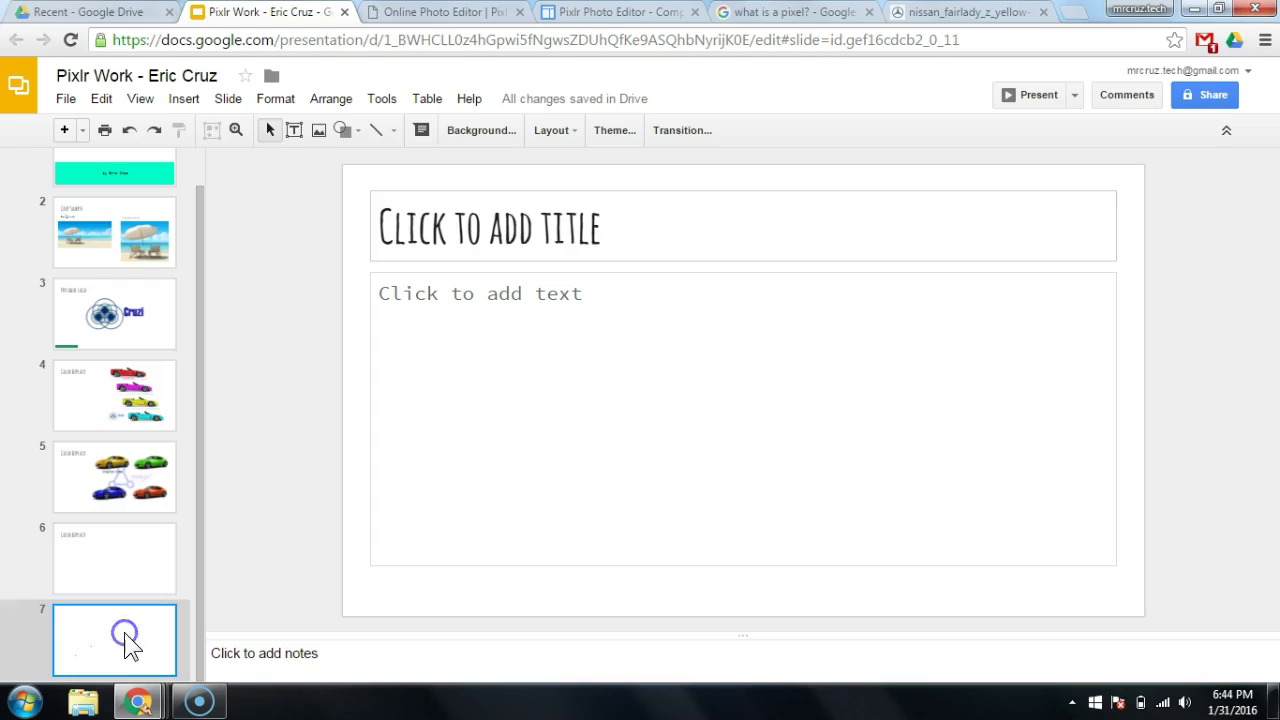
left_click(120, 550)
left_click(124, 486)
left_click(122, 550)
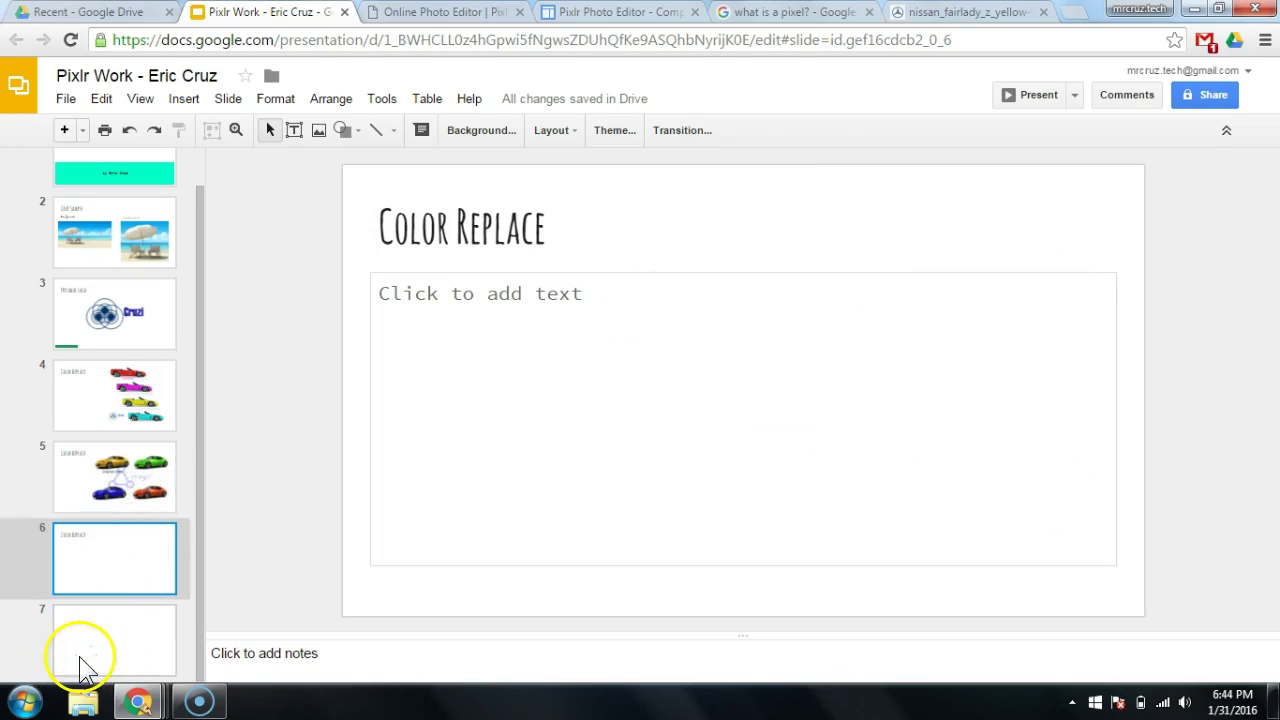
left_click(158, 487)
left_click(148, 550)
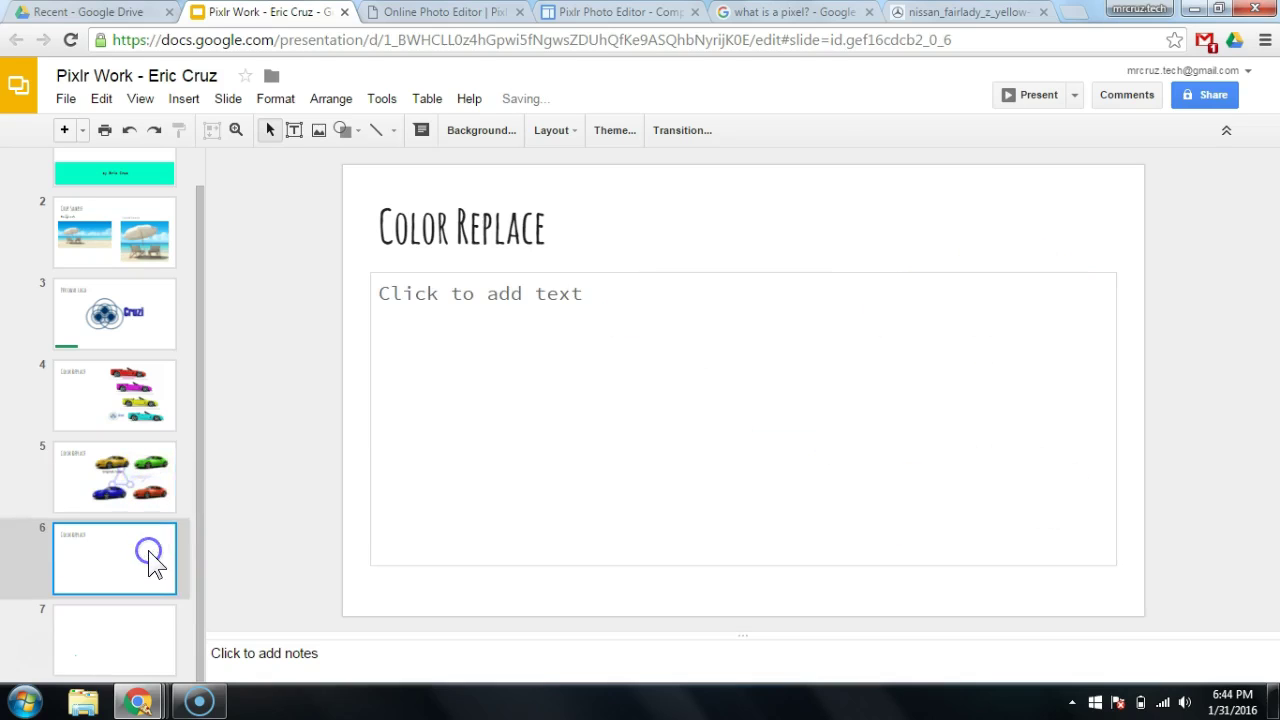
left_click(143, 468)
left_click(143, 535)
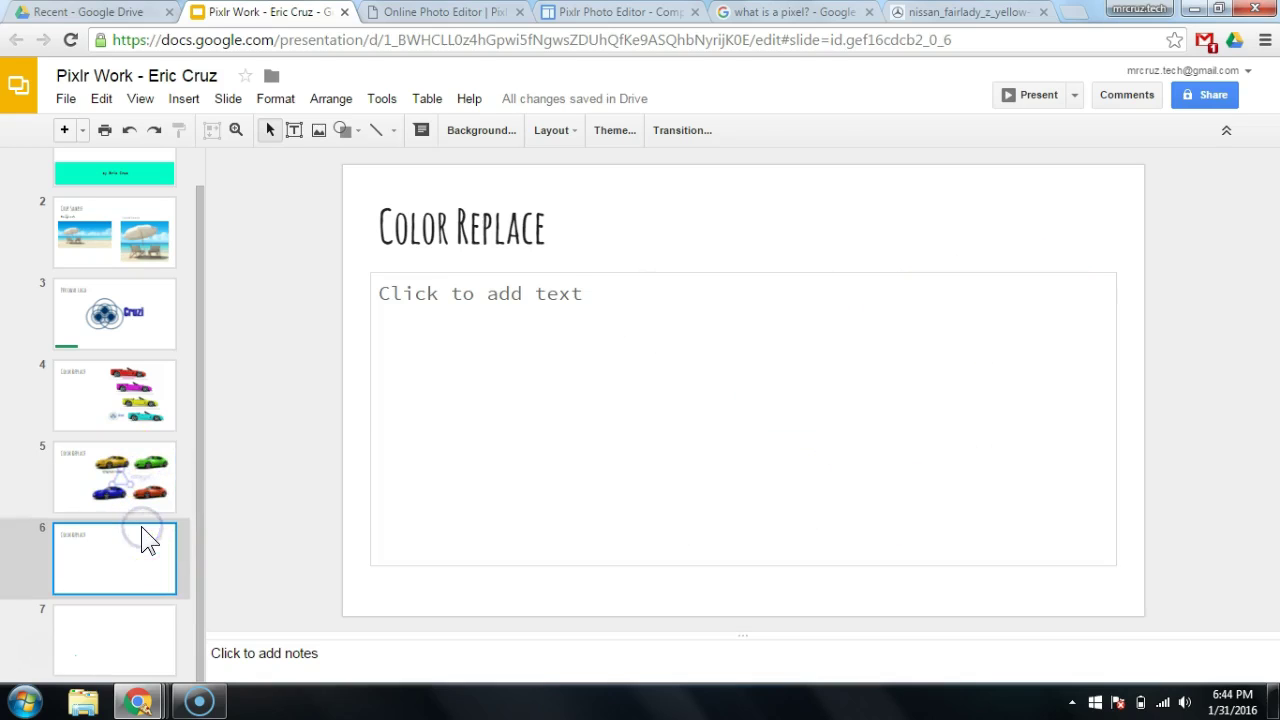